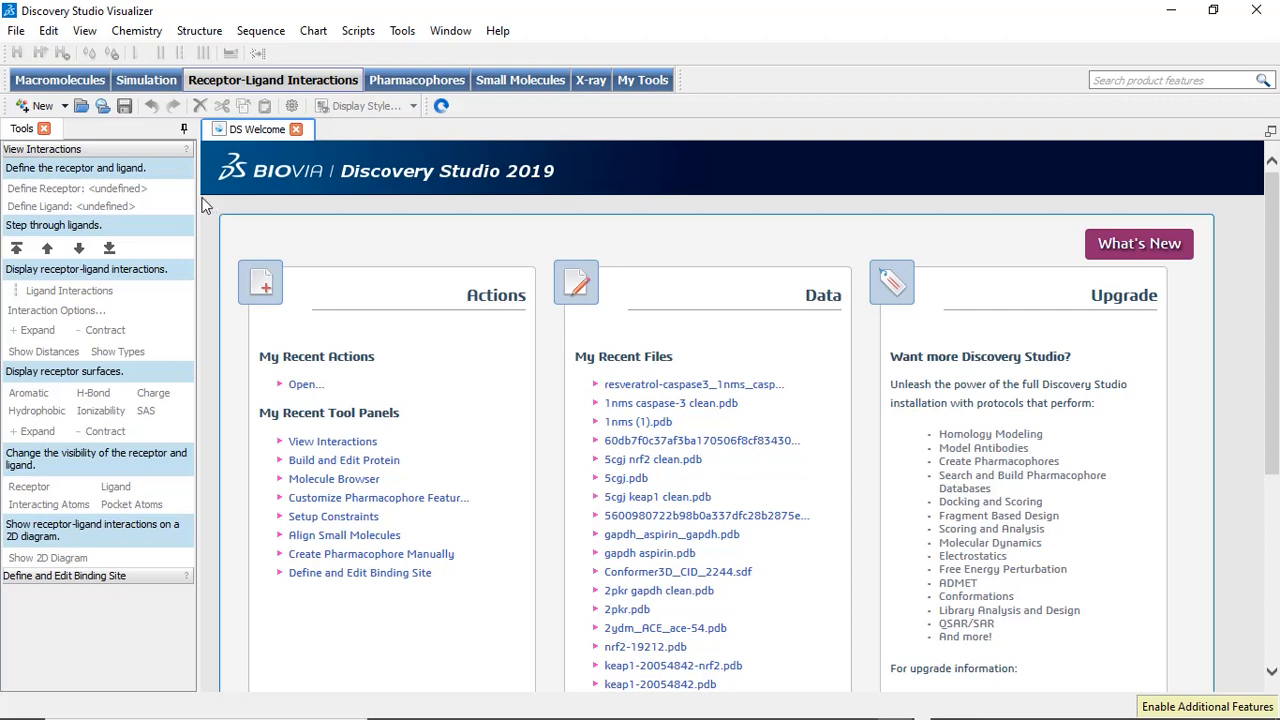
Step: Open the 1nms (1) protein structure from the Anticancer folder on USB Drive (D:)
left_click(16, 31)
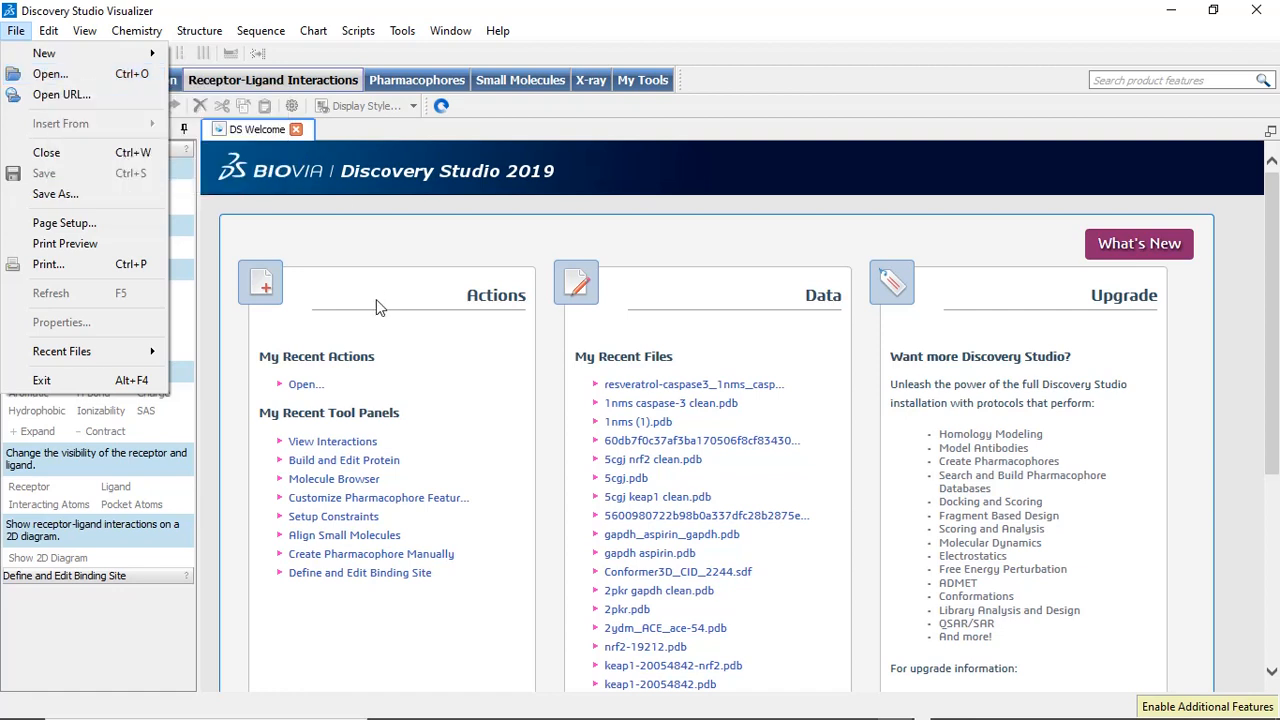
left_click(102, 73)
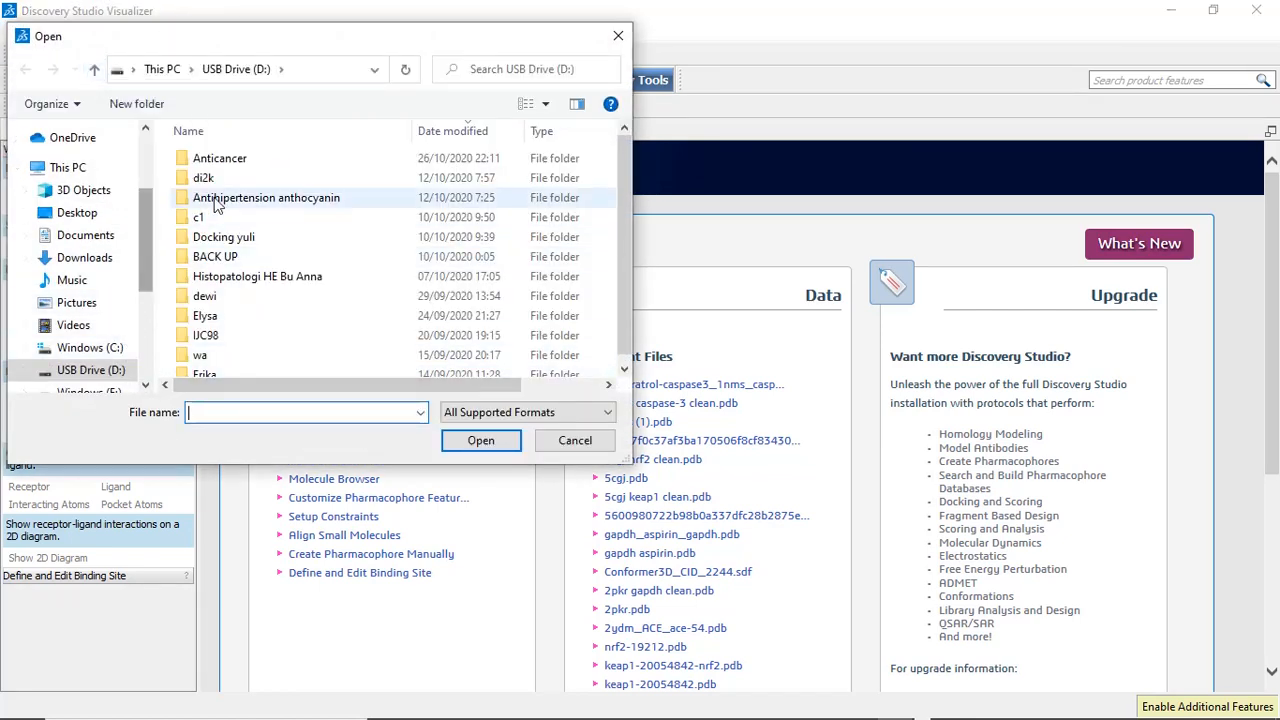
double_click(237, 170)
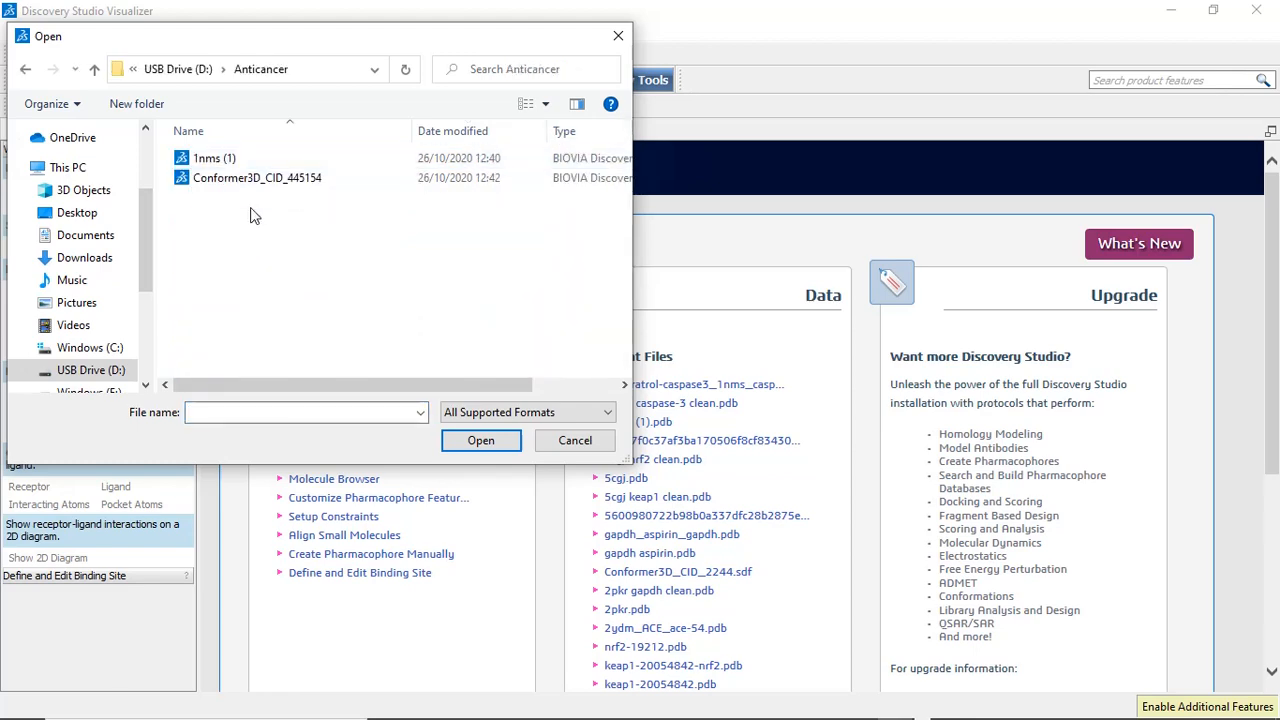
double_click(257, 162)
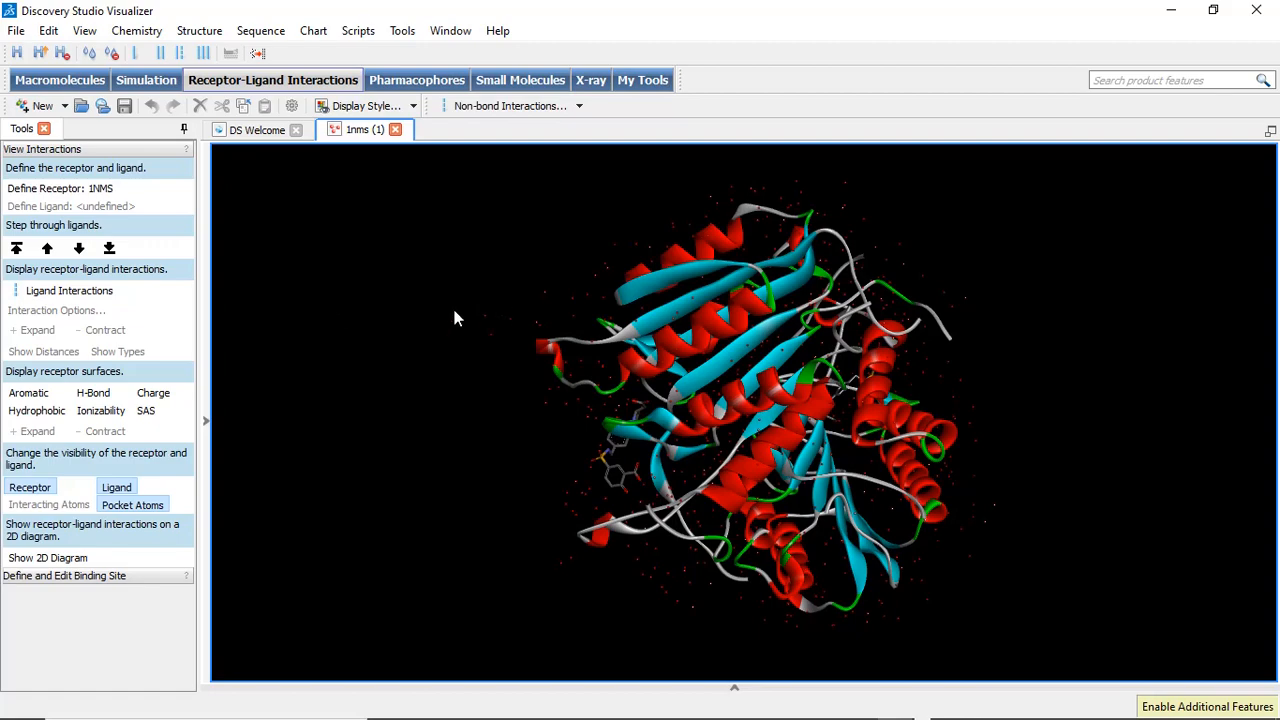
Step: Show the structure's hierarchy tree and set the 3D view's background colour to white
mouse_move(455, 318)
left_mouse_down()
mouse_move(757, 310)
mouse_move(715, 395)
mouse_move(546, 364)
mouse_move(490, 318)
mouse_move(560, 320)
mouse_move(562, 482)
mouse_move(478, 414)
mouse_move(514, 271)
mouse_move(463, 298)
left_mouse_up()
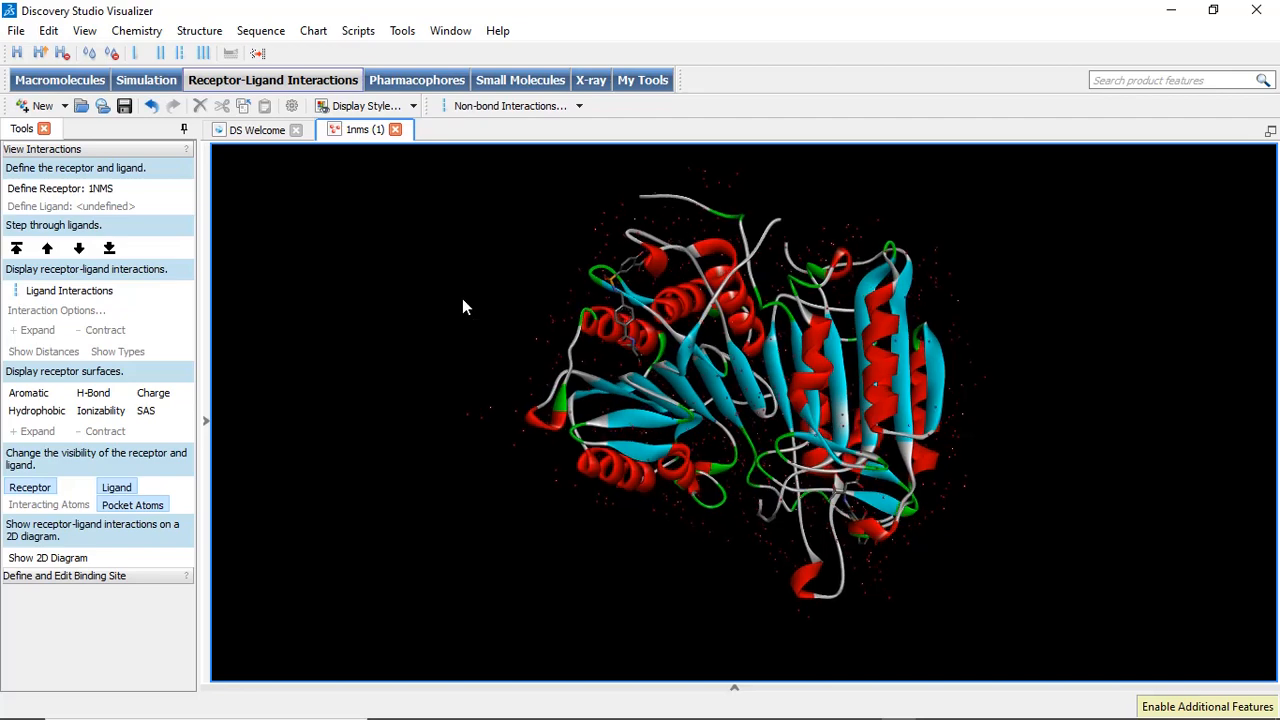
left_click(205, 424)
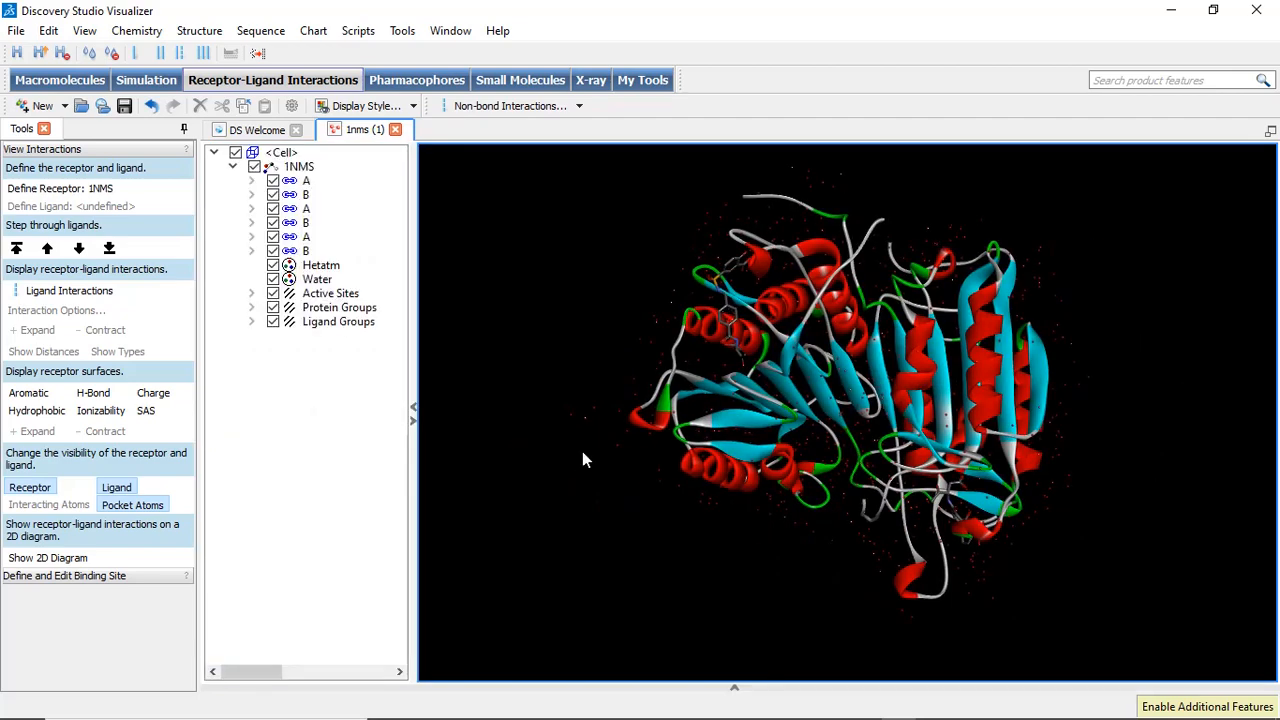
right_click(475, 262)
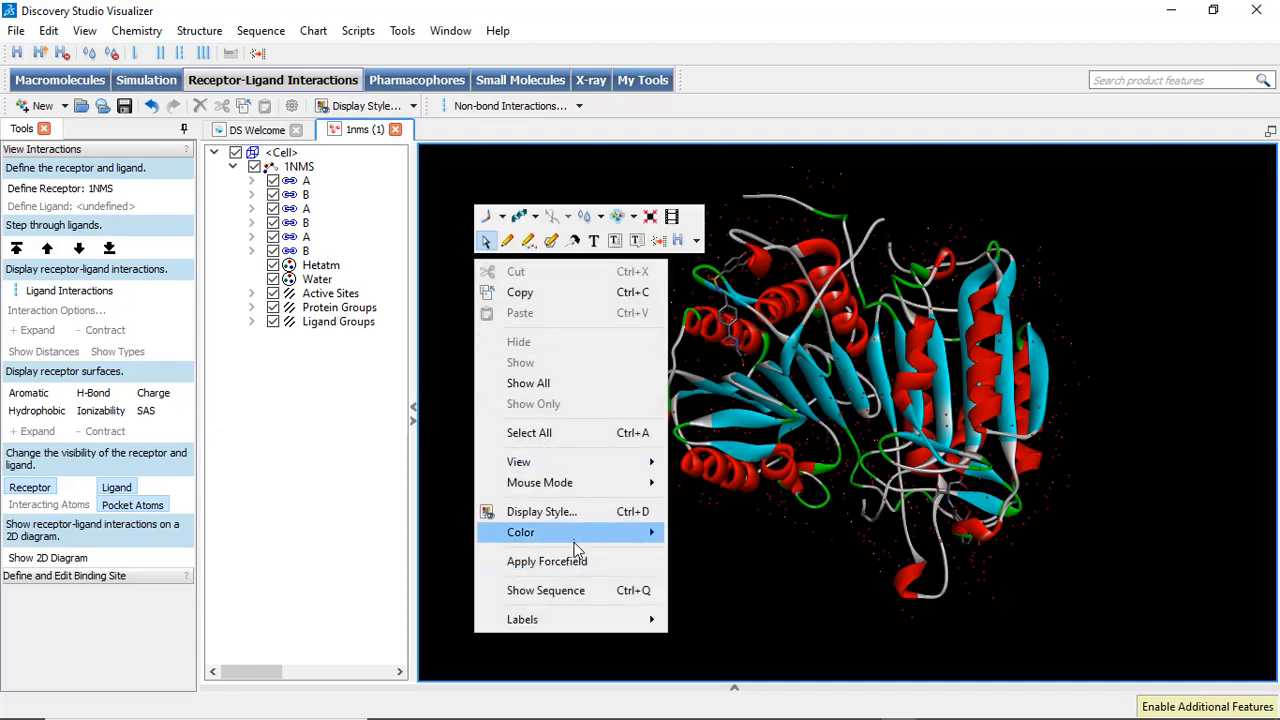
mouse_move(574, 538)
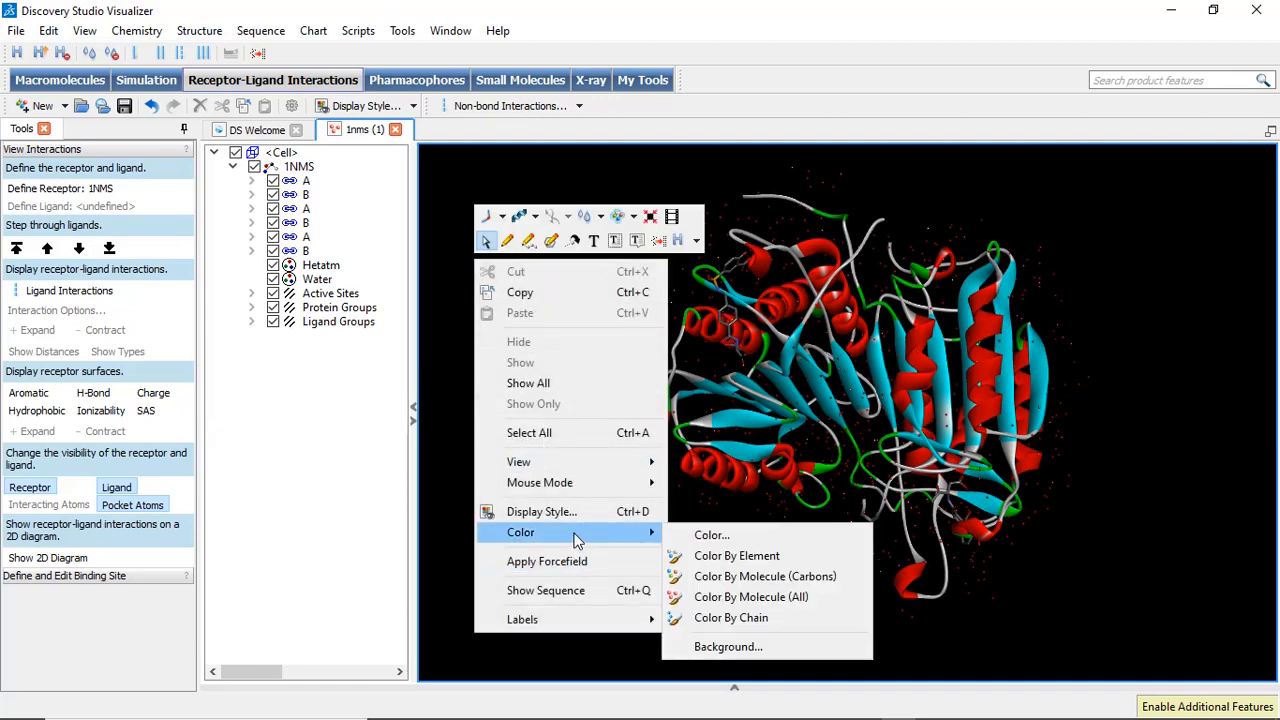
left_click(760, 648)
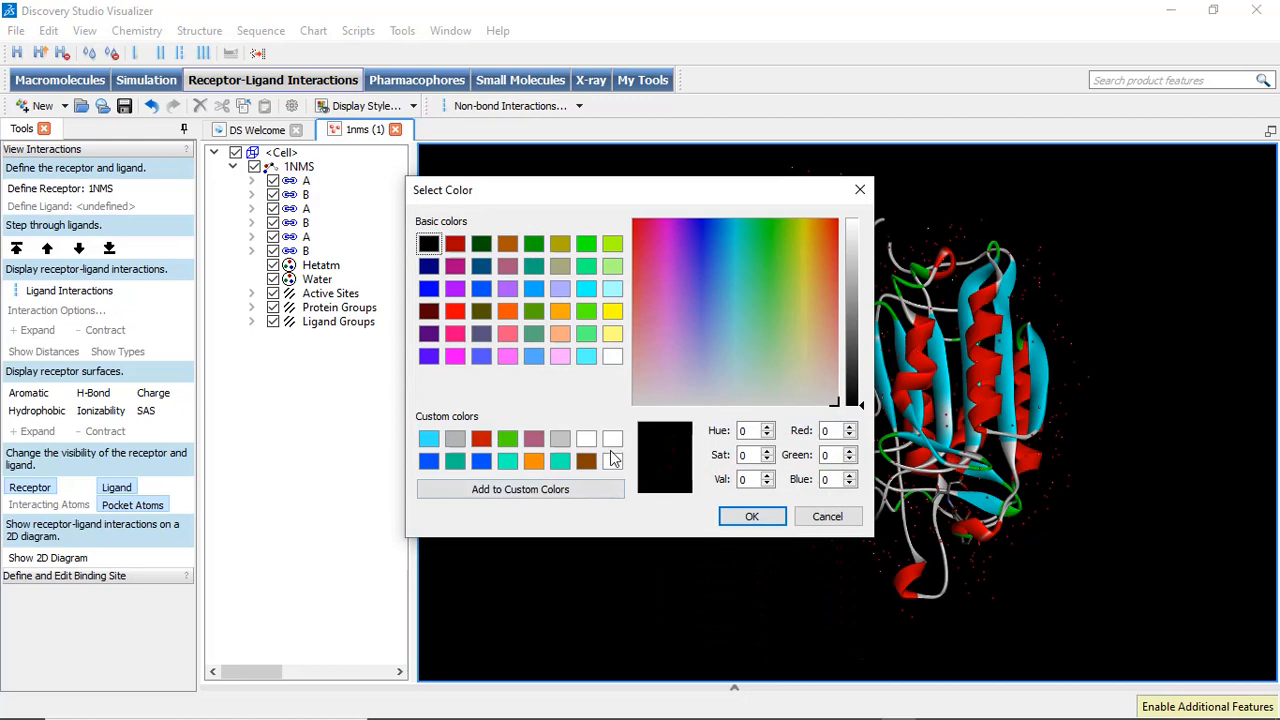
left_click(612, 460)
left_click(753, 517)
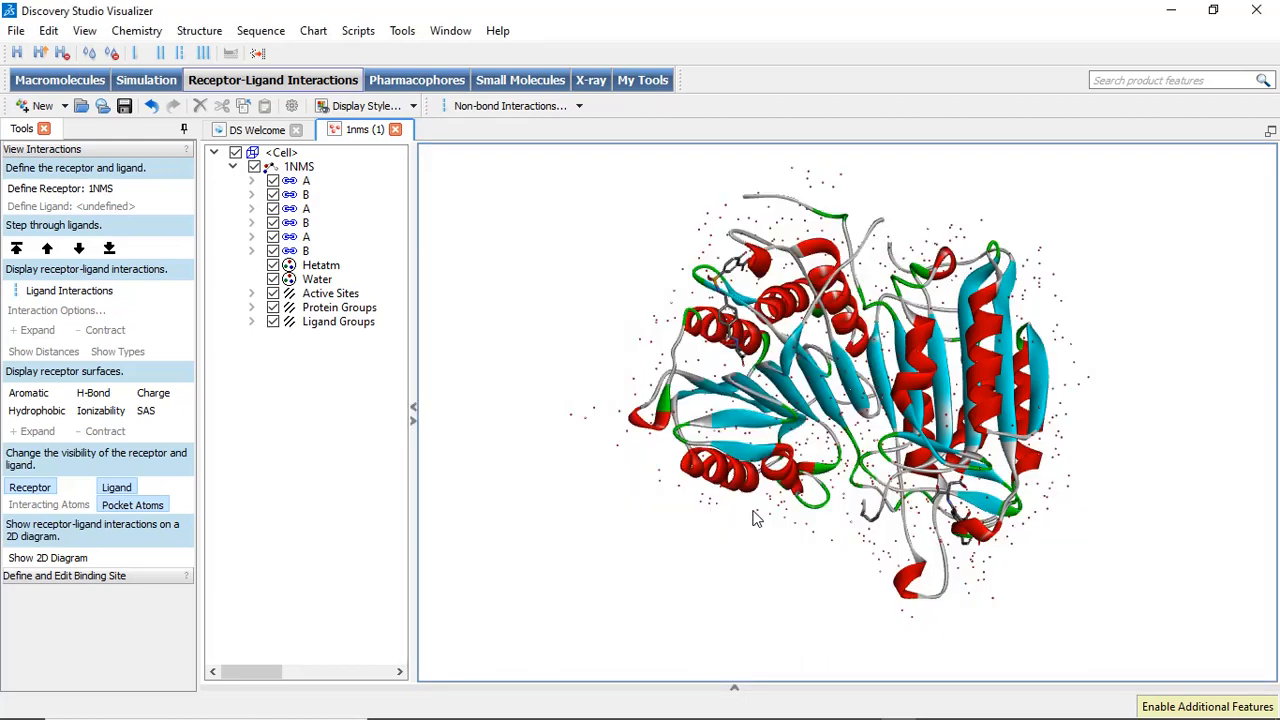
Step: Delete the Water and Hetatm groups from the 1NMS structure
left_click(296, 281)
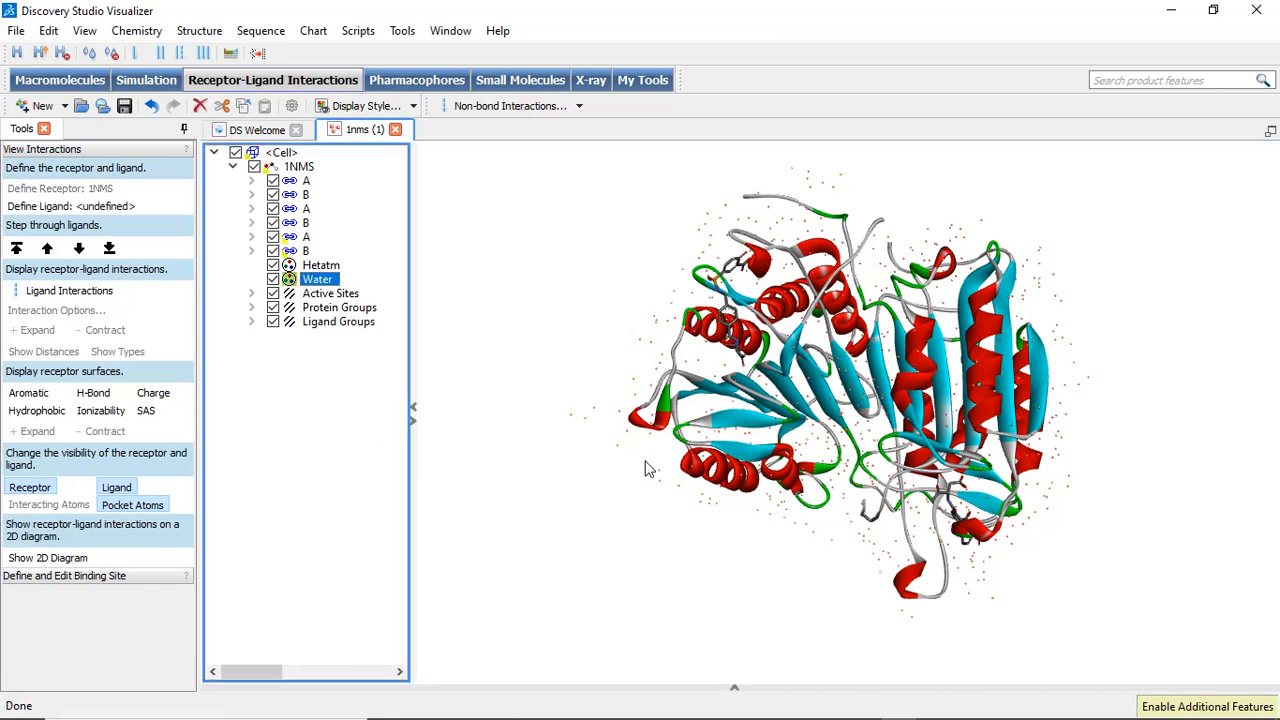
key("Delete")
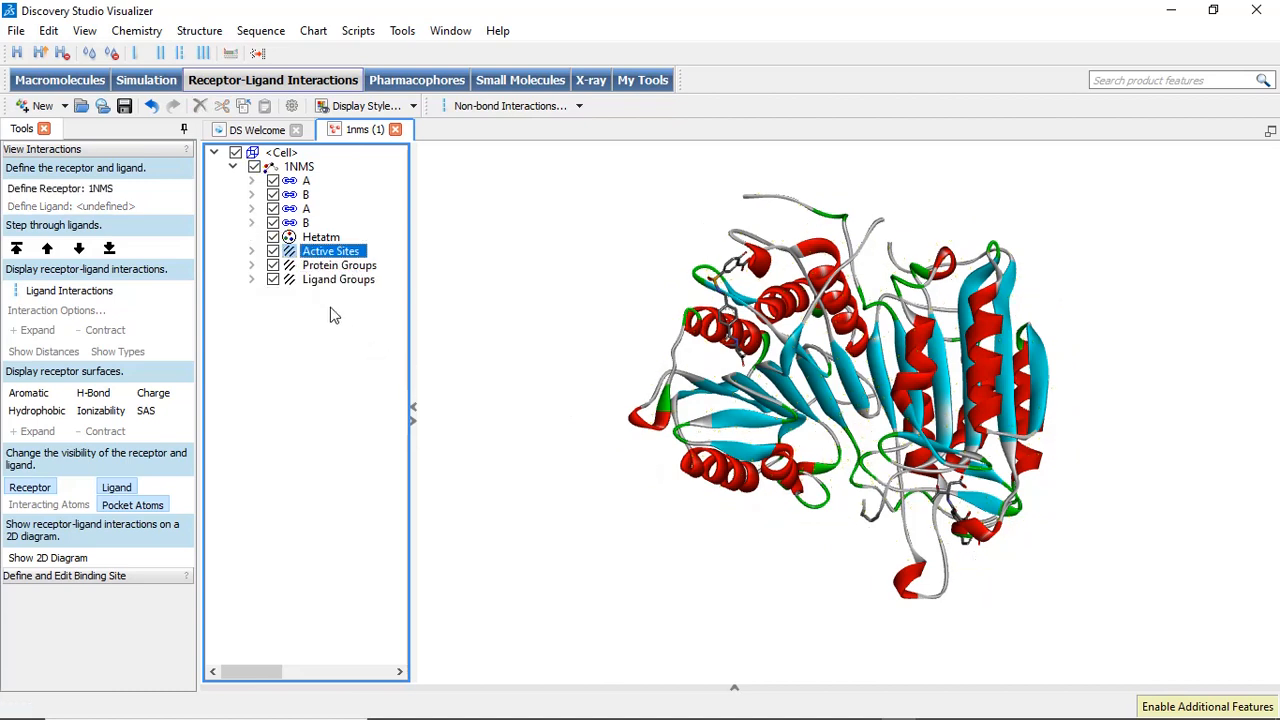
left_click(321, 237)
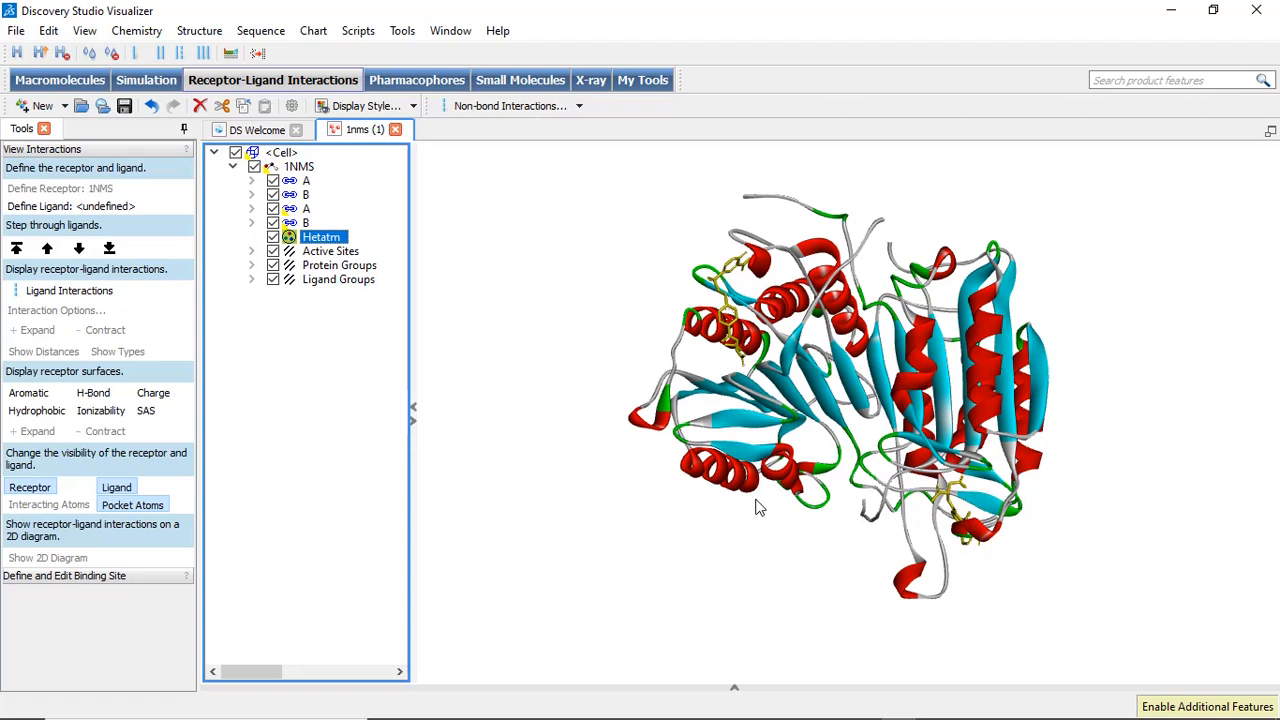
key("Delete")
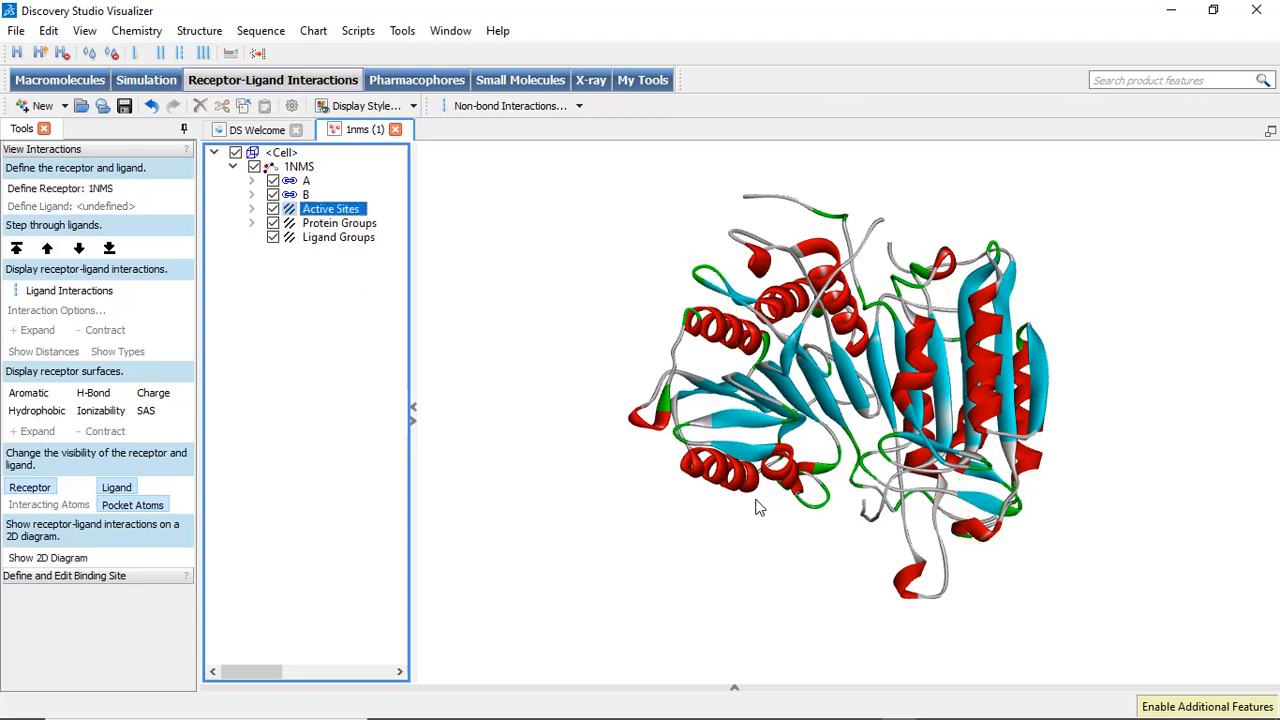
Step: Save the cleaned structure as "1nms caspase-3 clean" in Protein Data Bank format in the Anticancer folder and close Discovery Studio
left_click(12, 32)
left_click(47, 190)
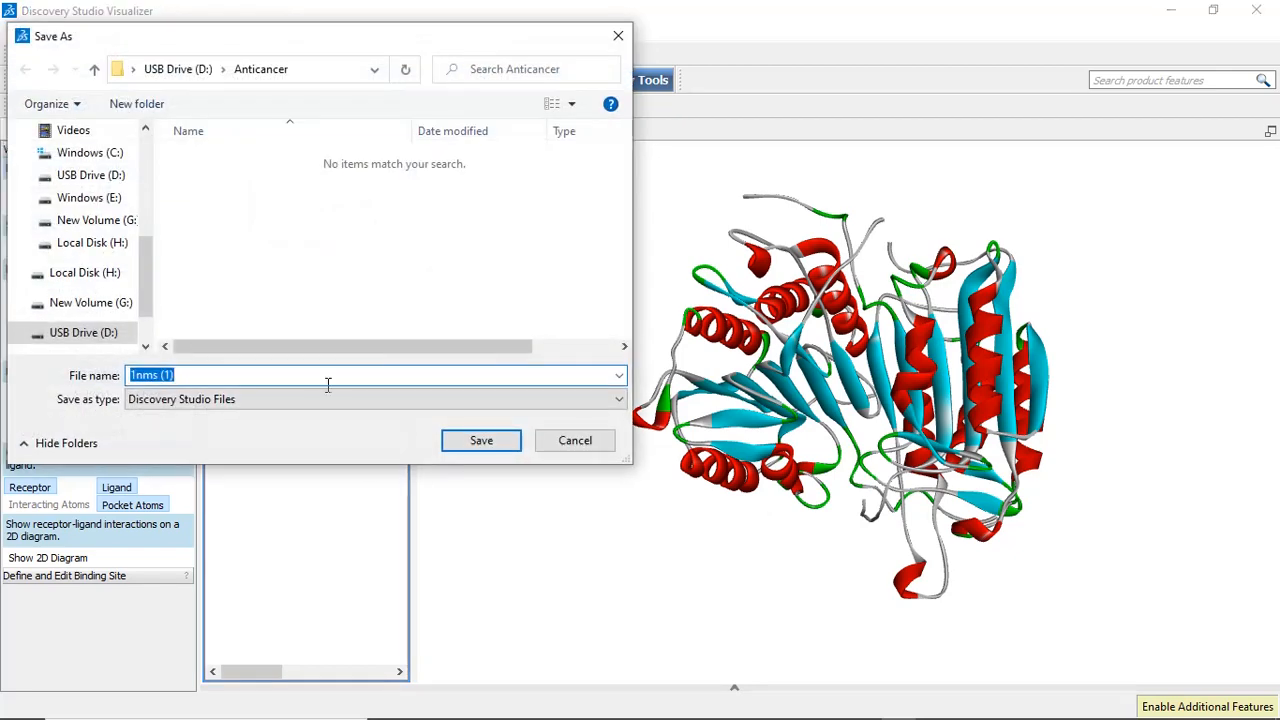
left_click(297, 372)
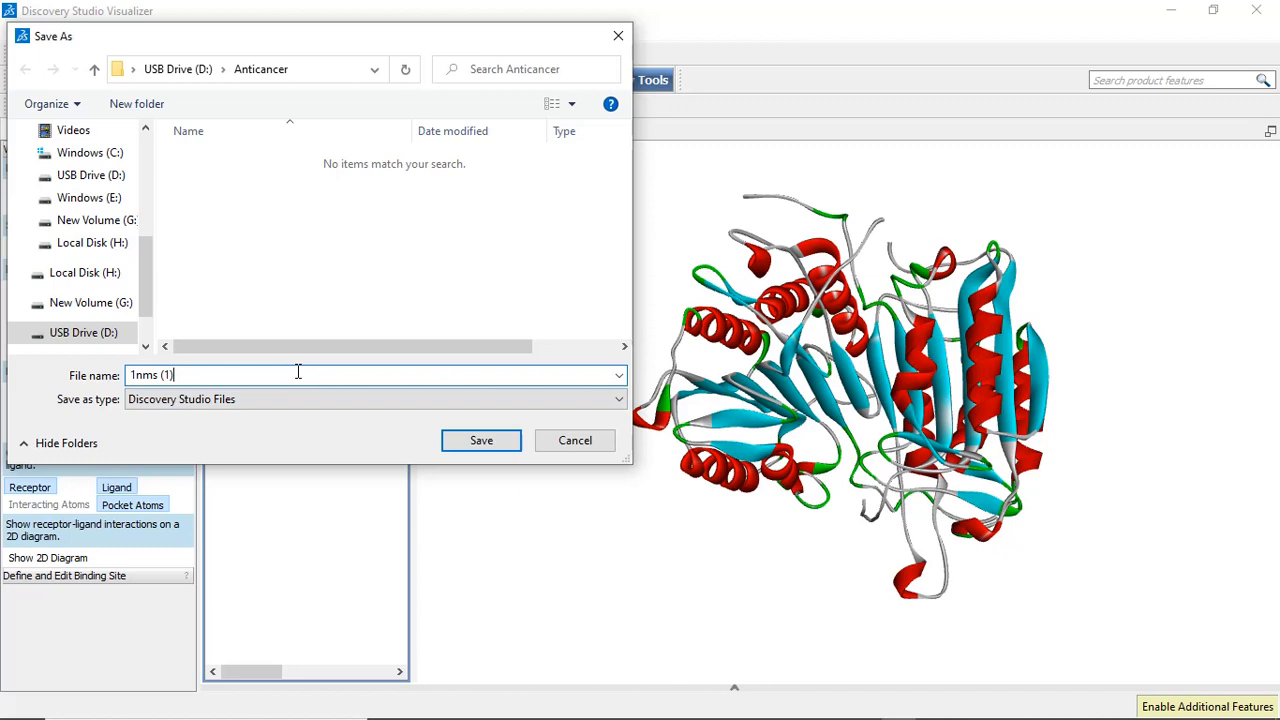
key("BackSpace")
key("BackSpace")
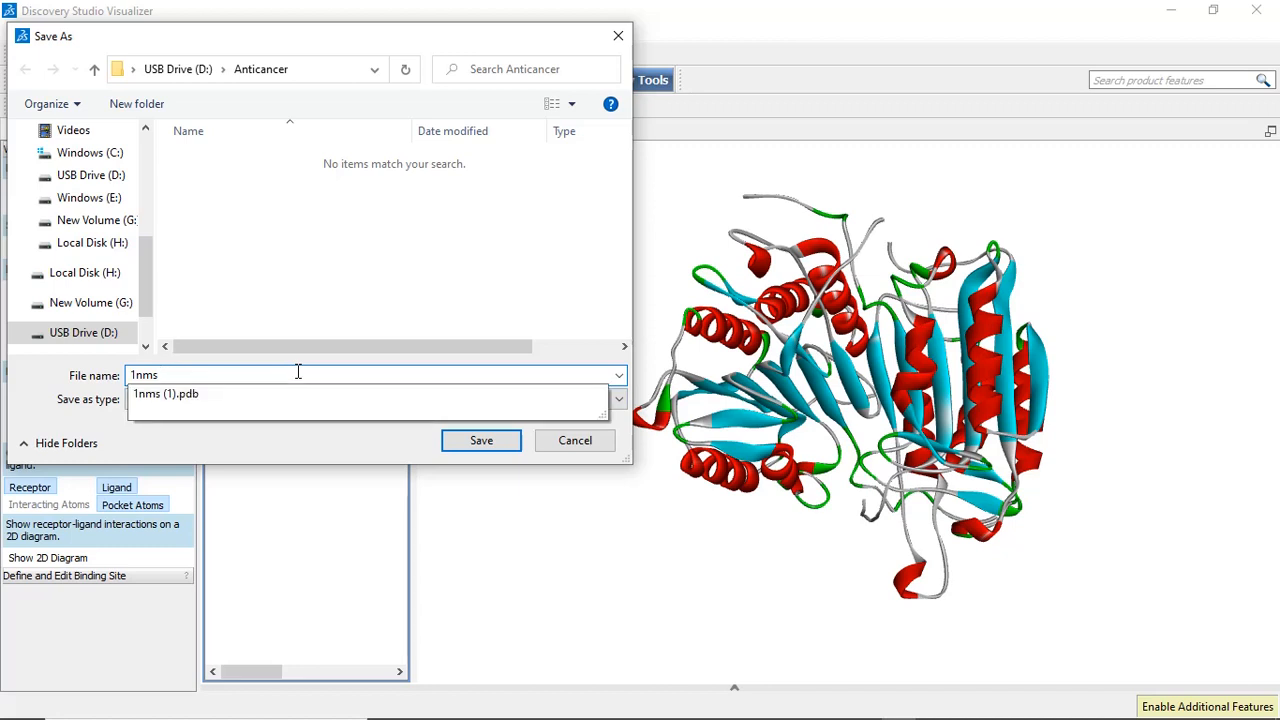
type("caspase-3")
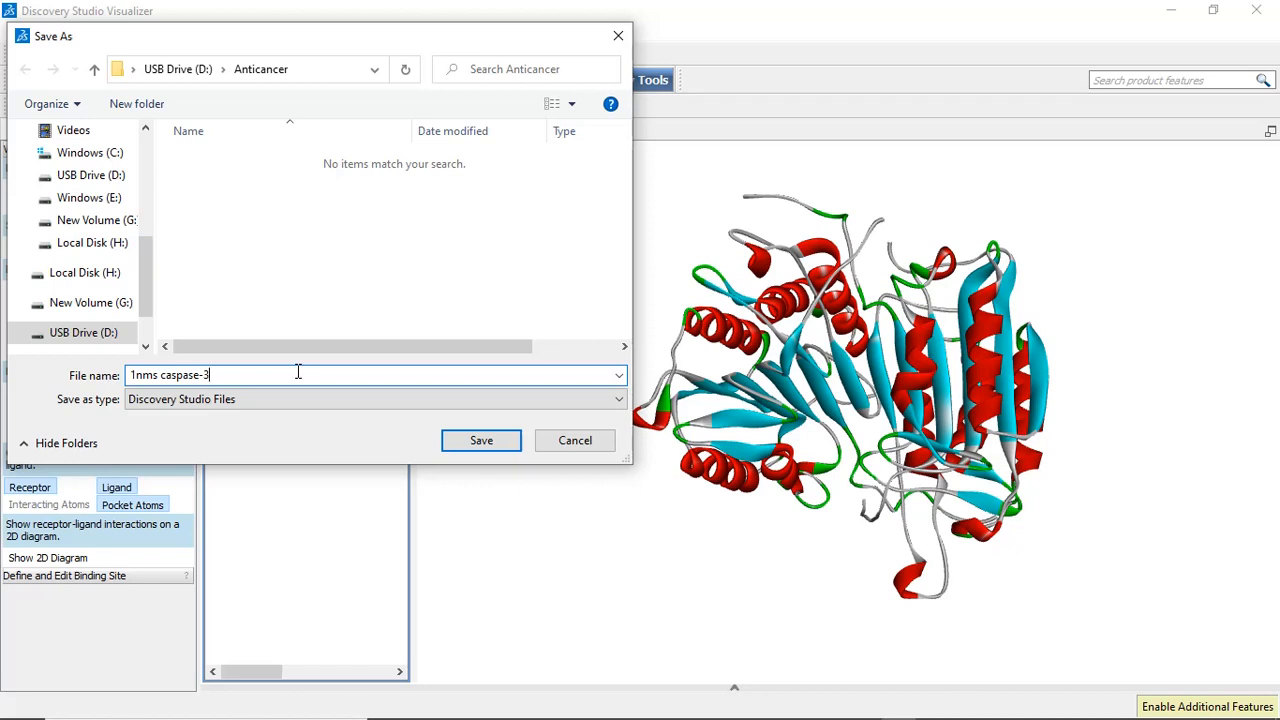
type(" clean")
left_click(317, 398)
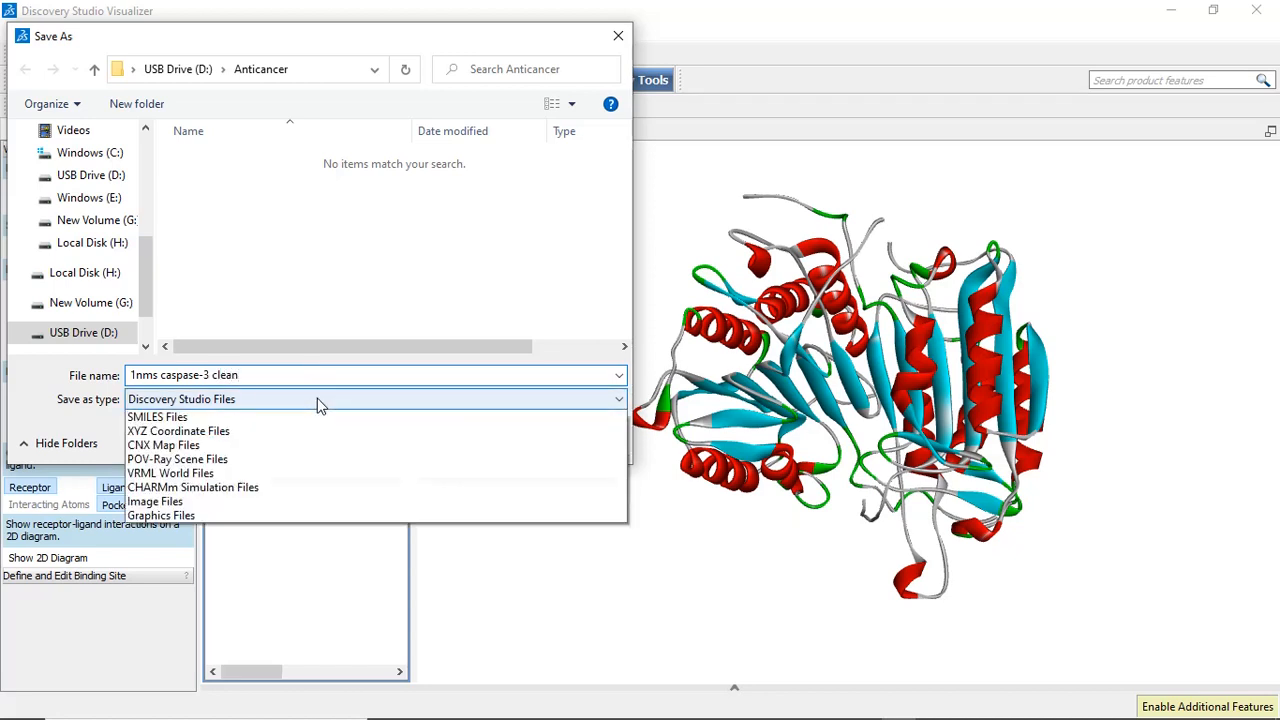
key("p")
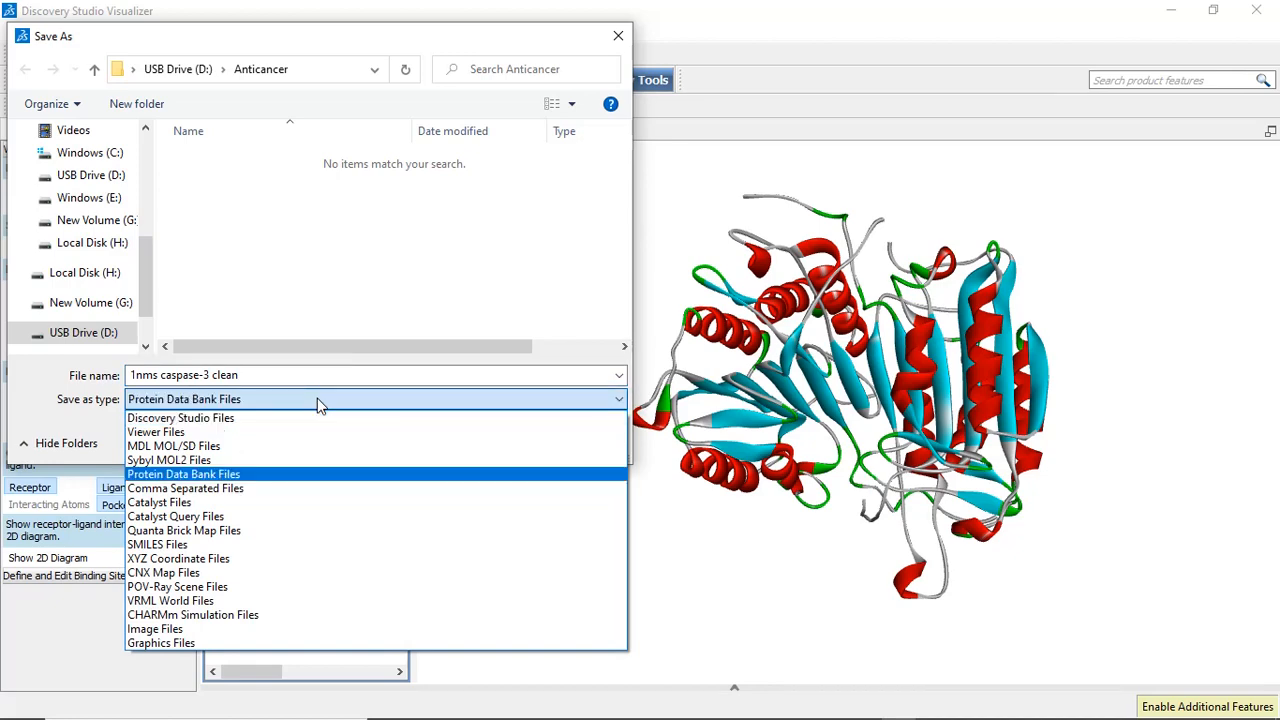
left_click(317, 398)
left_click(475, 441)
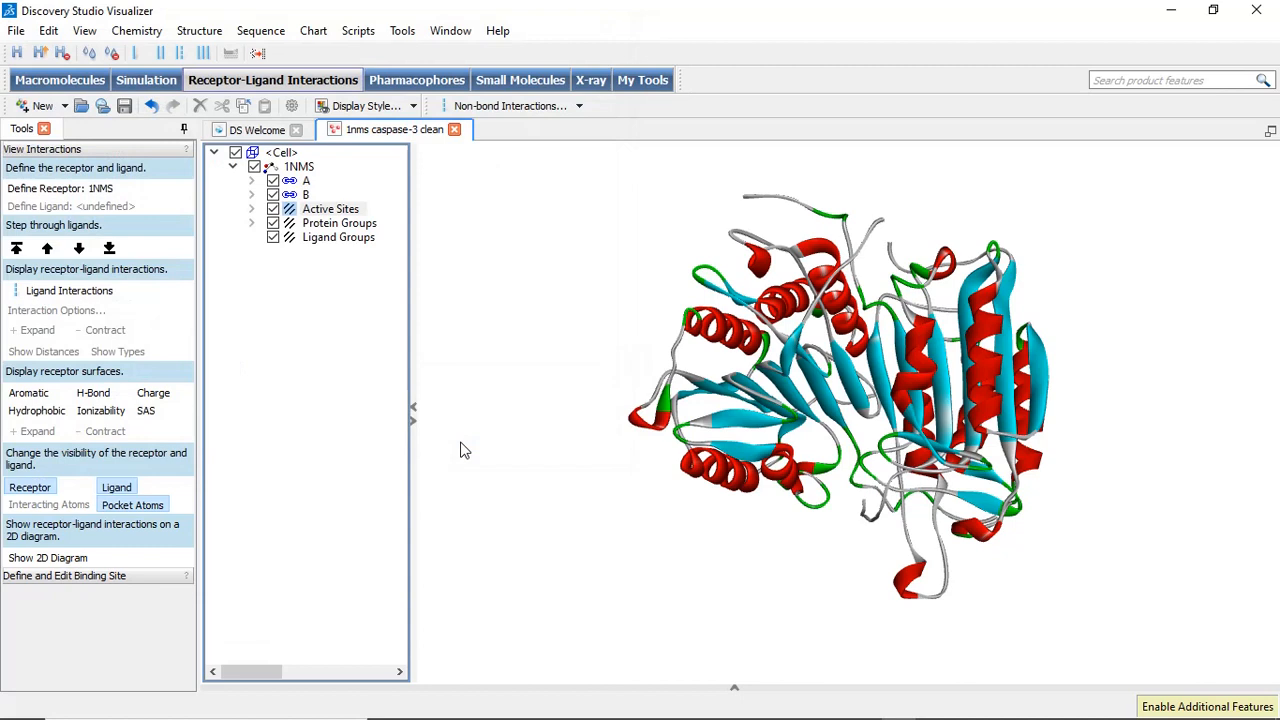
left_click(1260, 12)
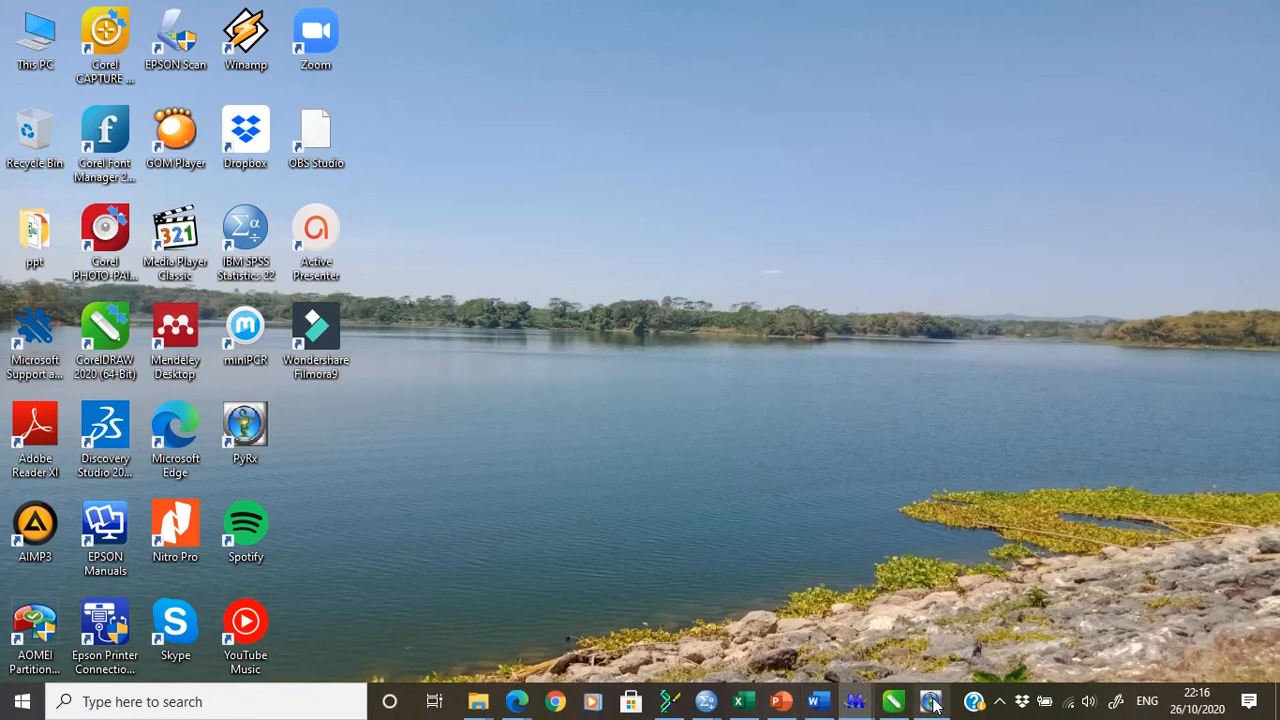
Step: Switch to PyRx and load the 1nms caspase-3 clean molecule from the Anticancer folder on USB Drive (D:)
left_click(933, 703)
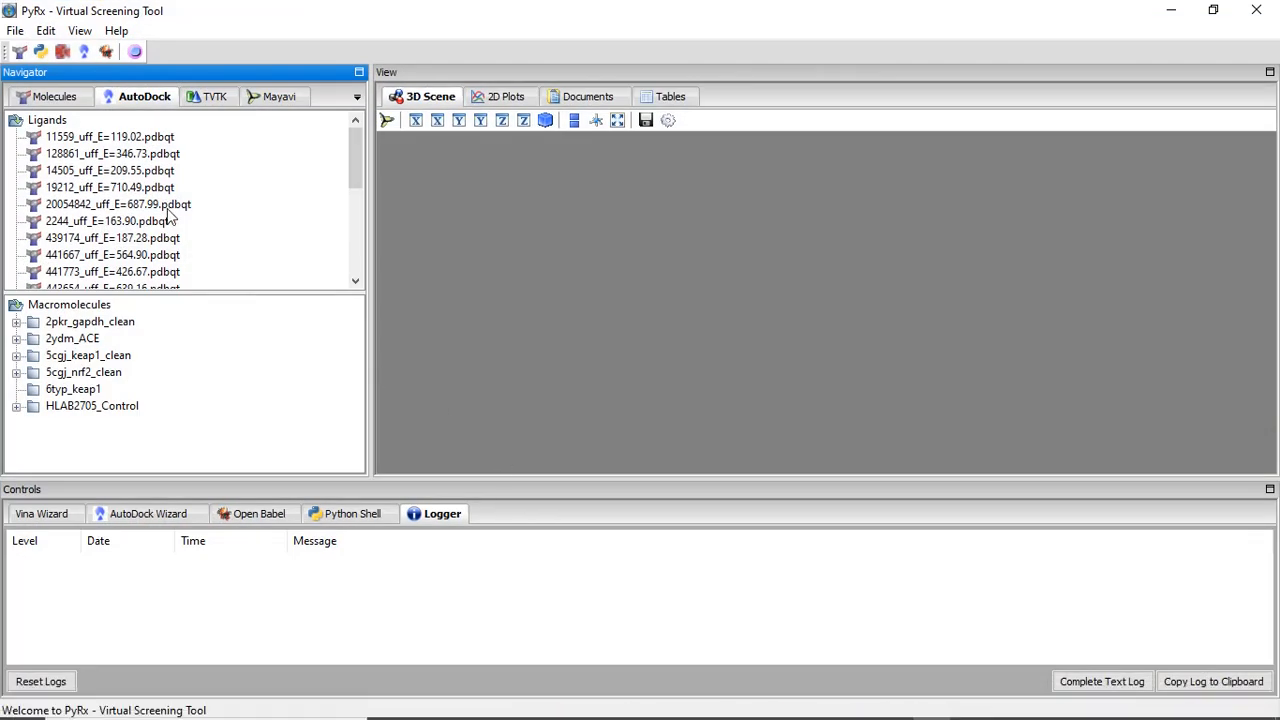
left_click(52, 98)
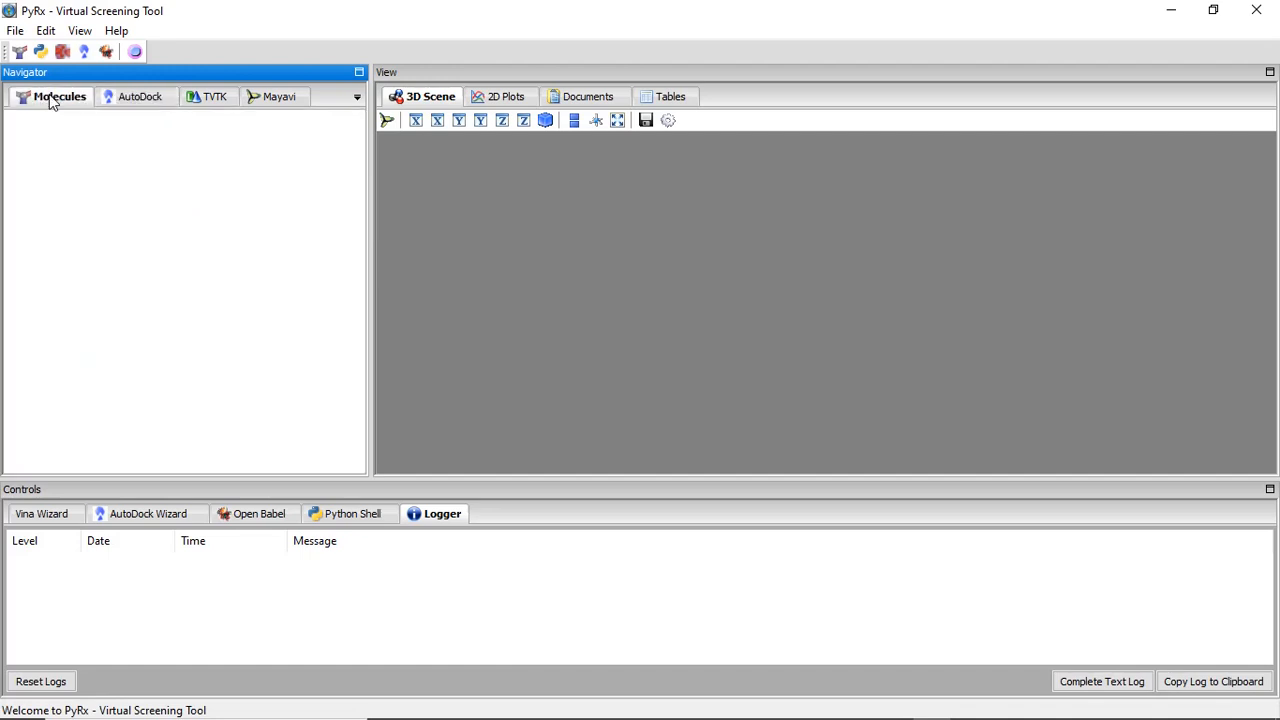
right_click(81, 138)
left_click(124, 157)
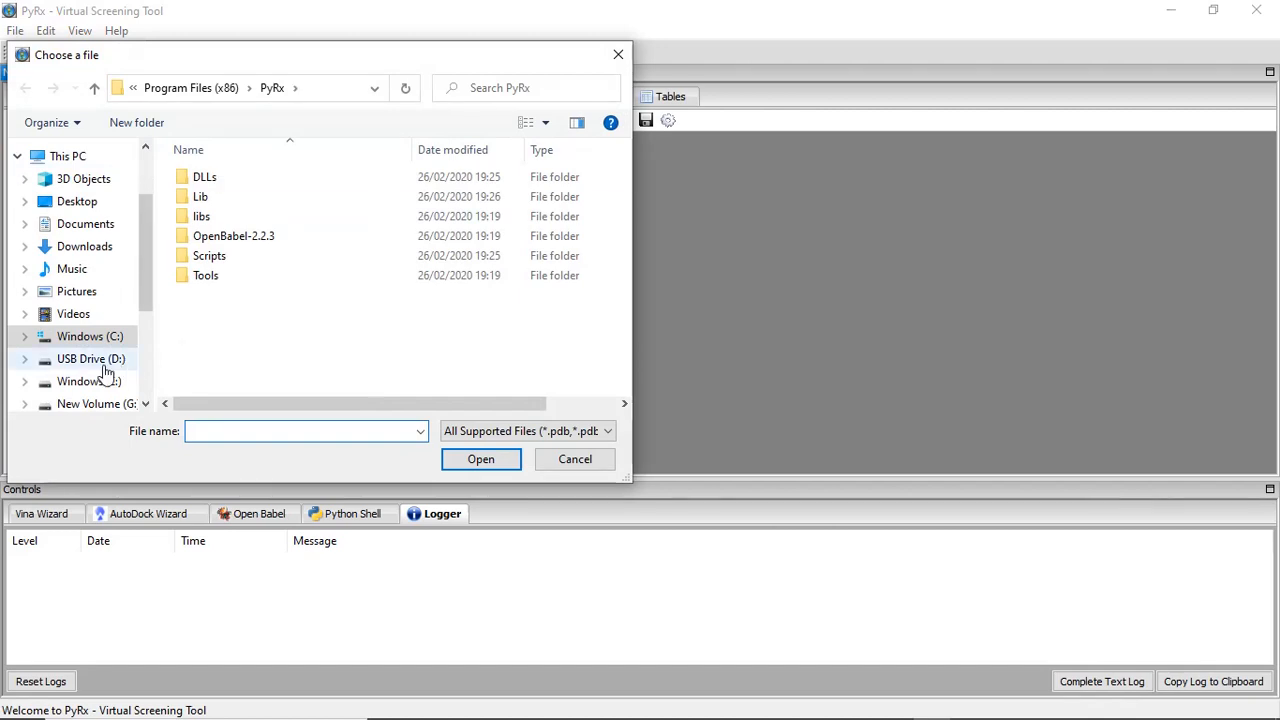
left_click(106, 366)
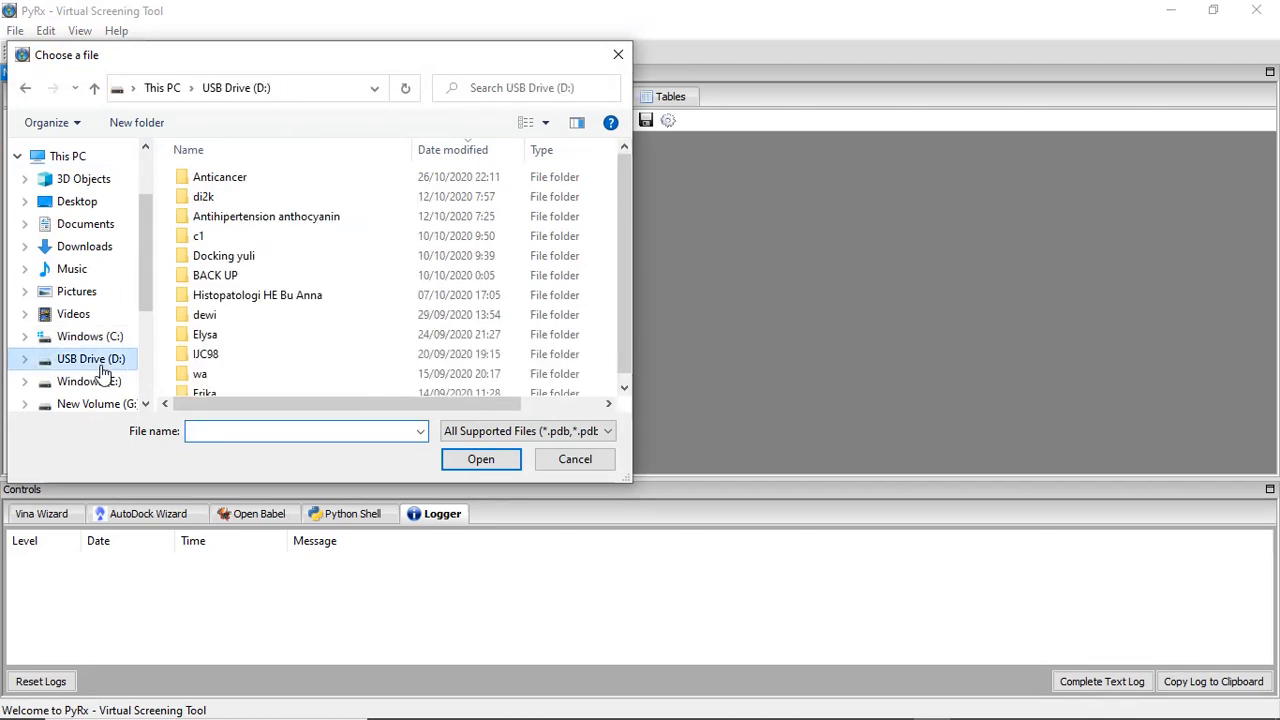
double_click(240, 180)
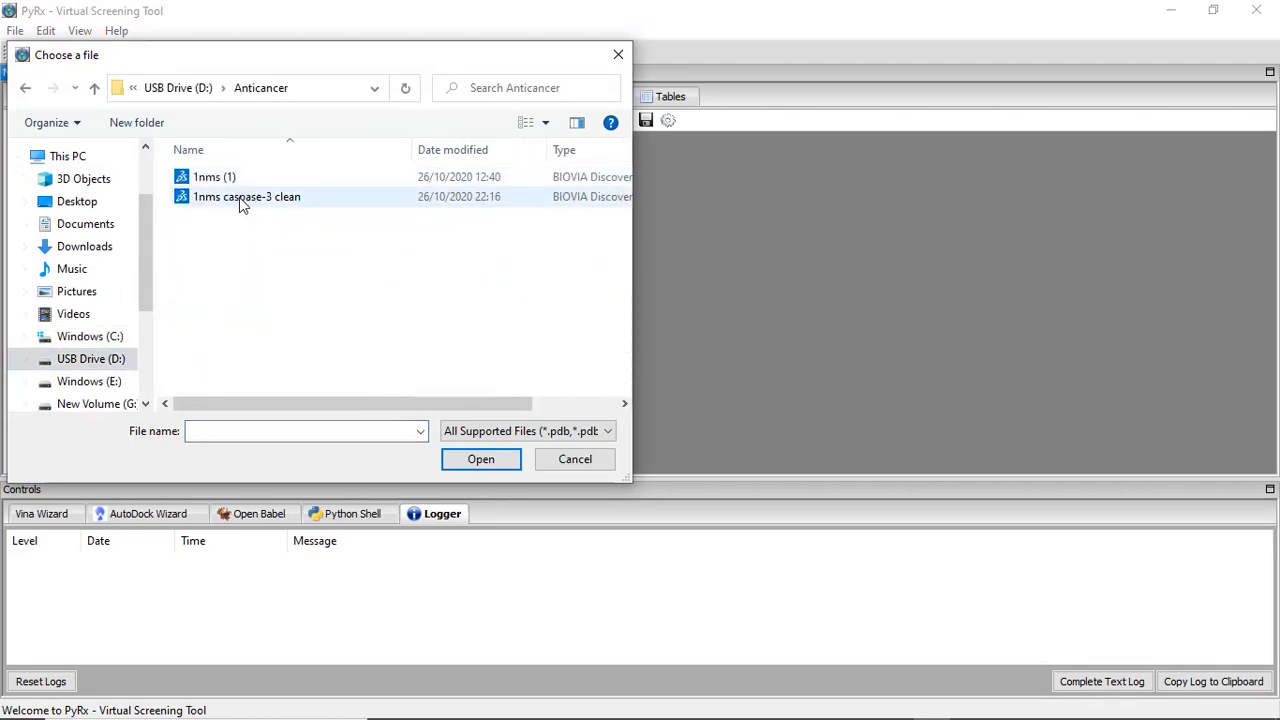
double_click(239, 197)
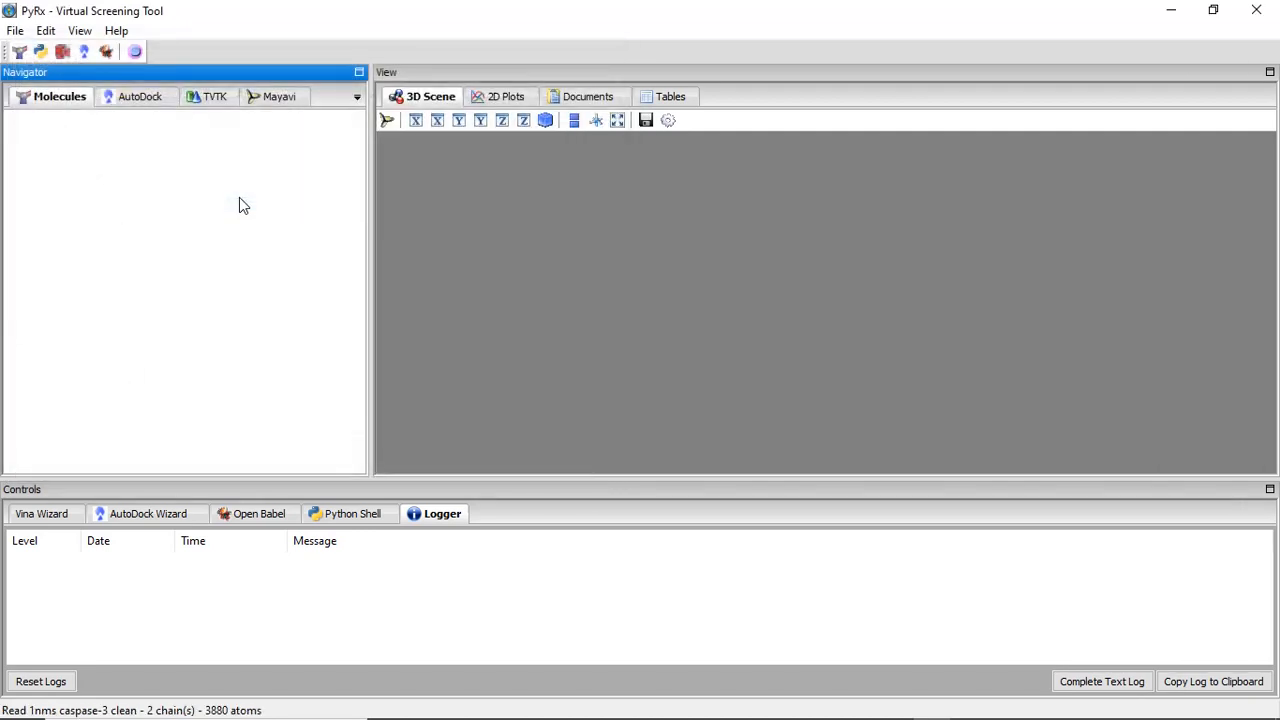
Step: Import the Conformer3D_CID_445154 ligand from the Anticancer folder into Open Babel
left_click(280, 516)
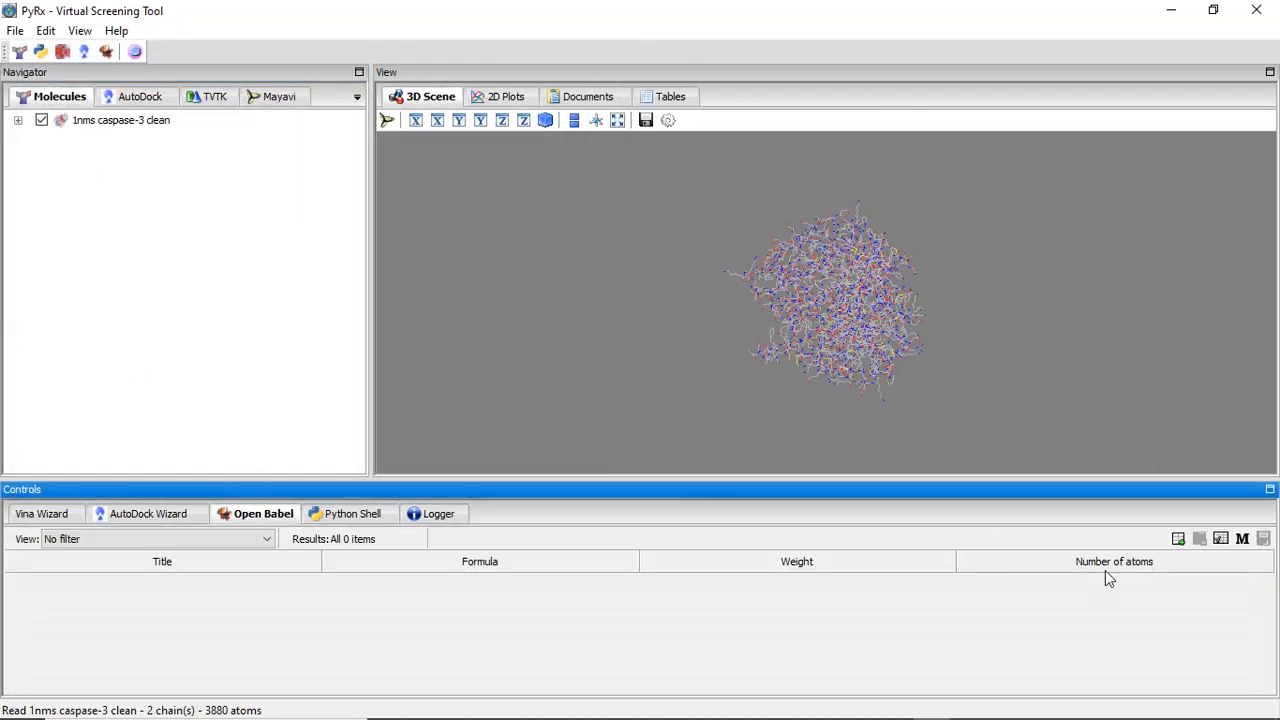
left_click(1179, 541)
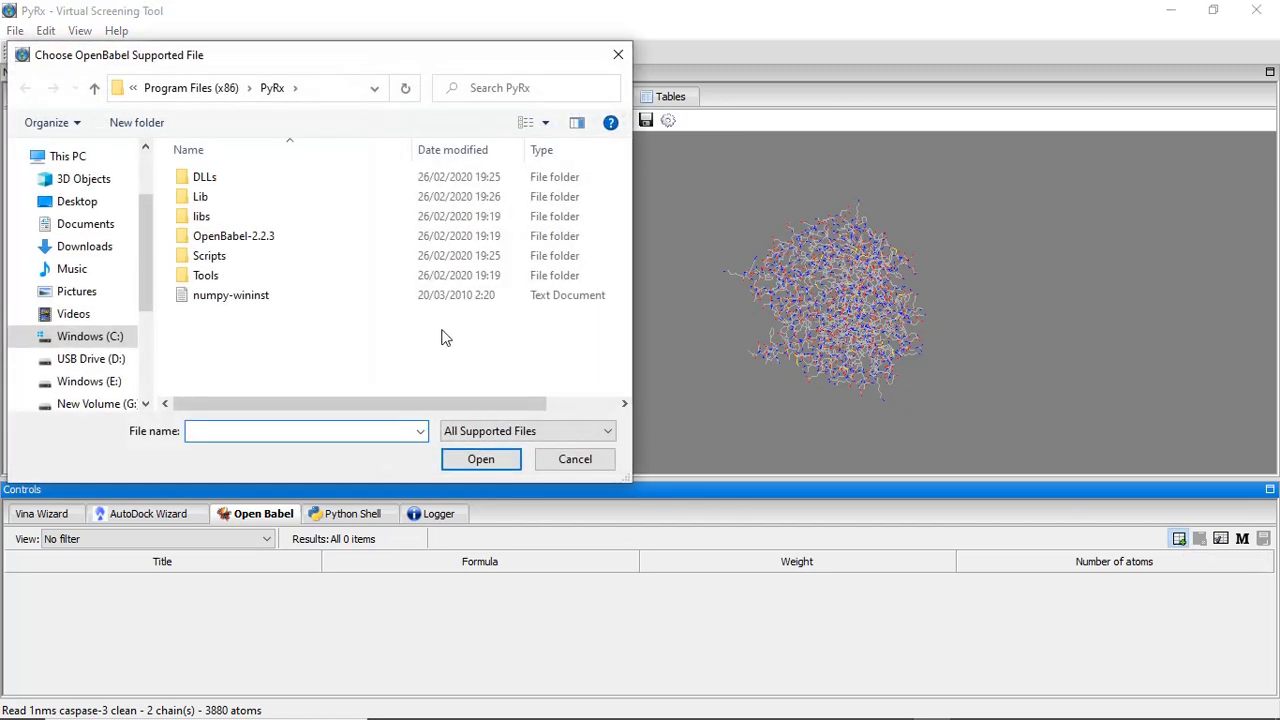
left_click(120, 360)
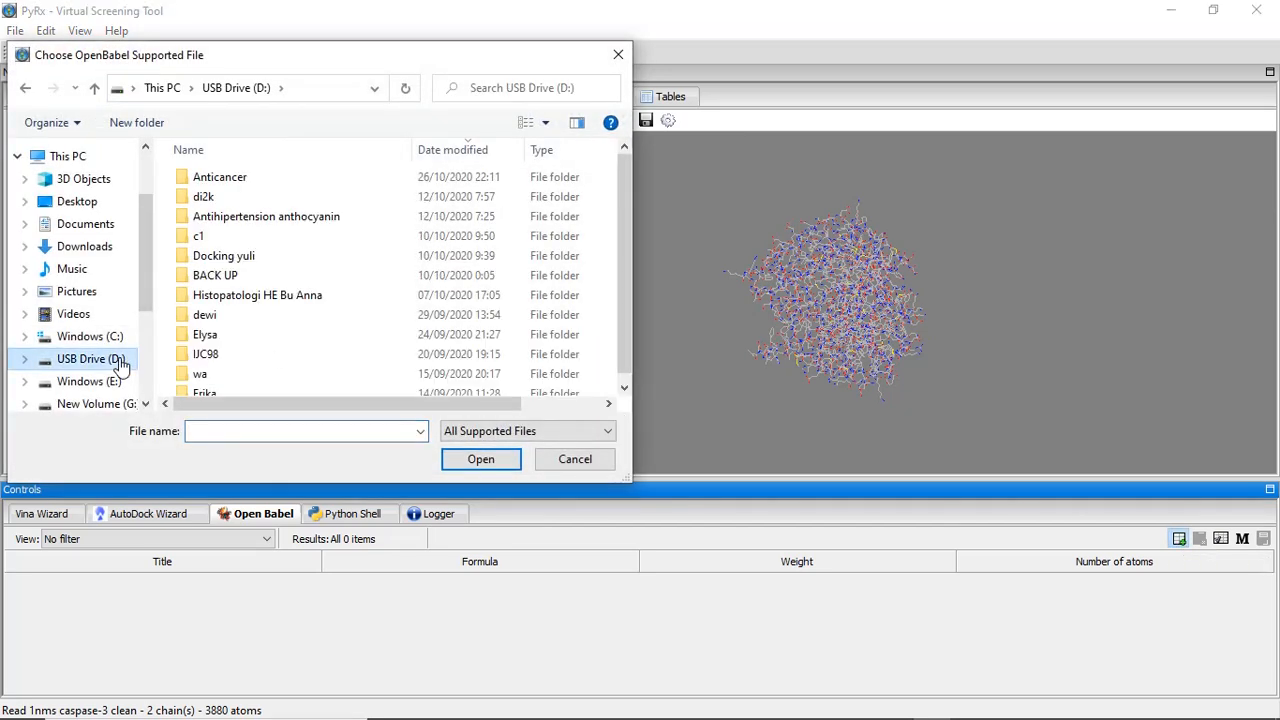
double_click(239, 181)
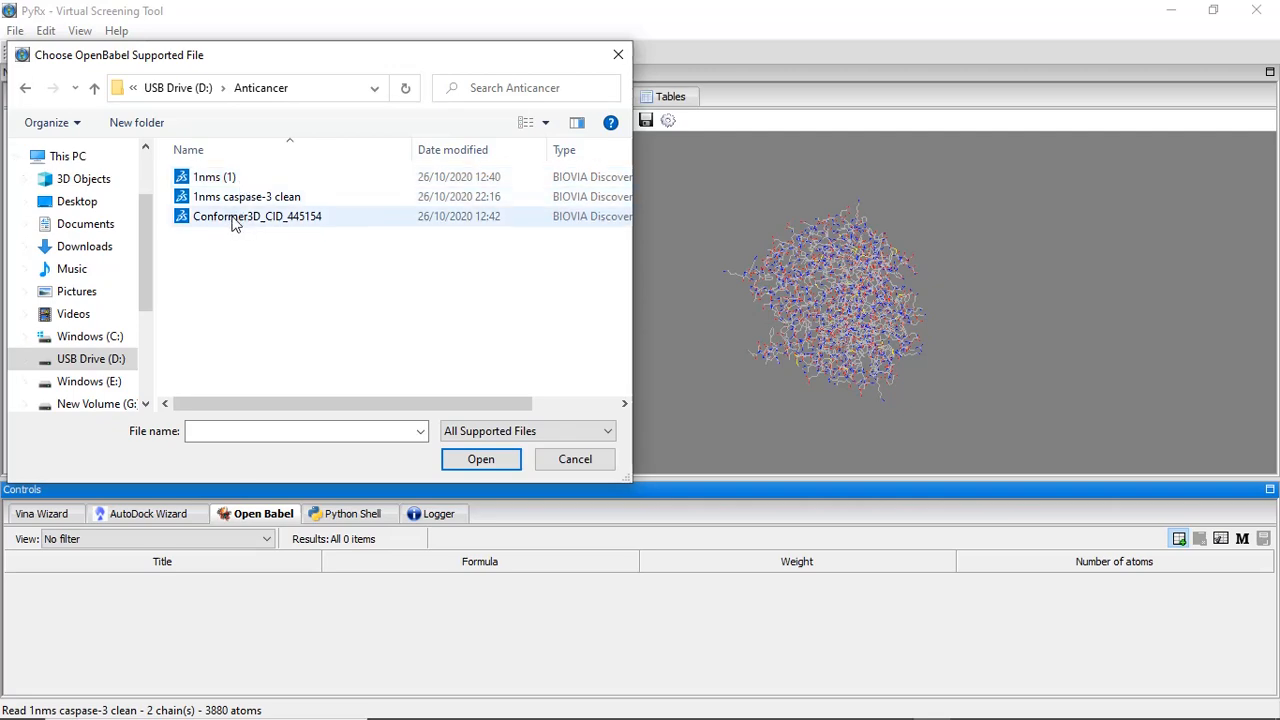
double_click(231, 218)
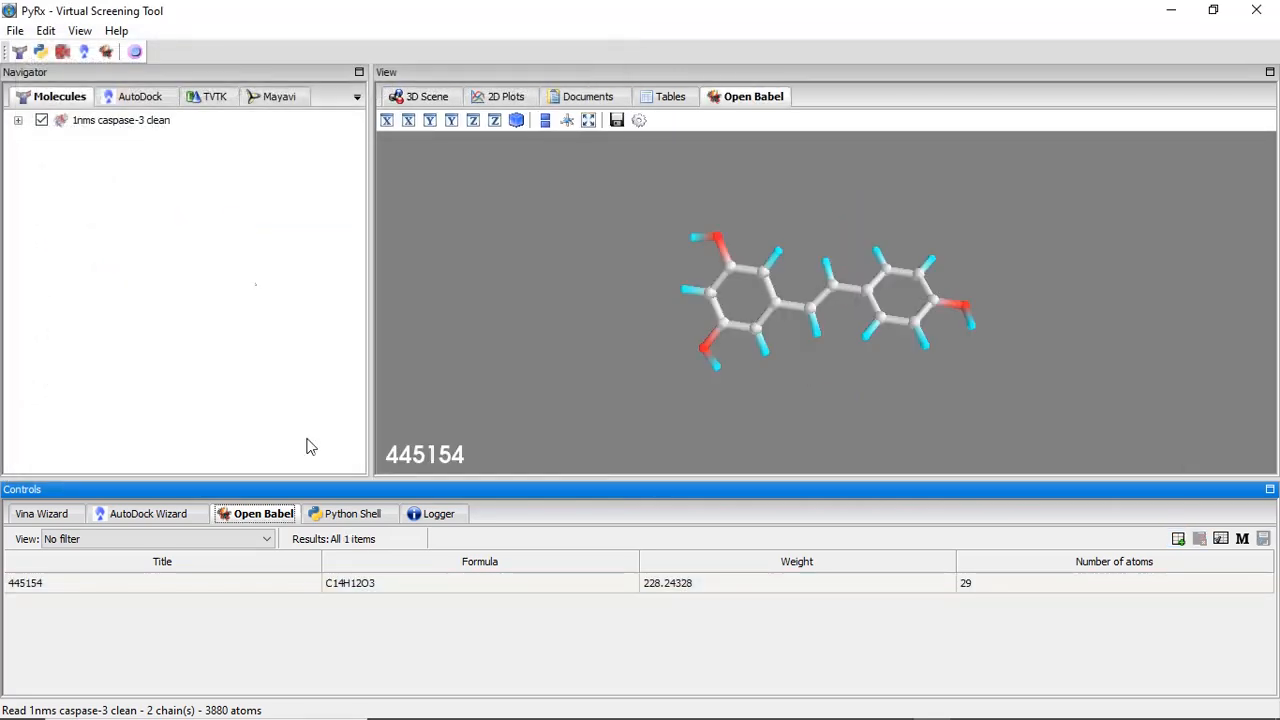
Step: Minimize the energy of the 445154 ligand with the uff force field and Conjugate Gradients algorithm
left_click(411, 578)
right_click(411, 577)
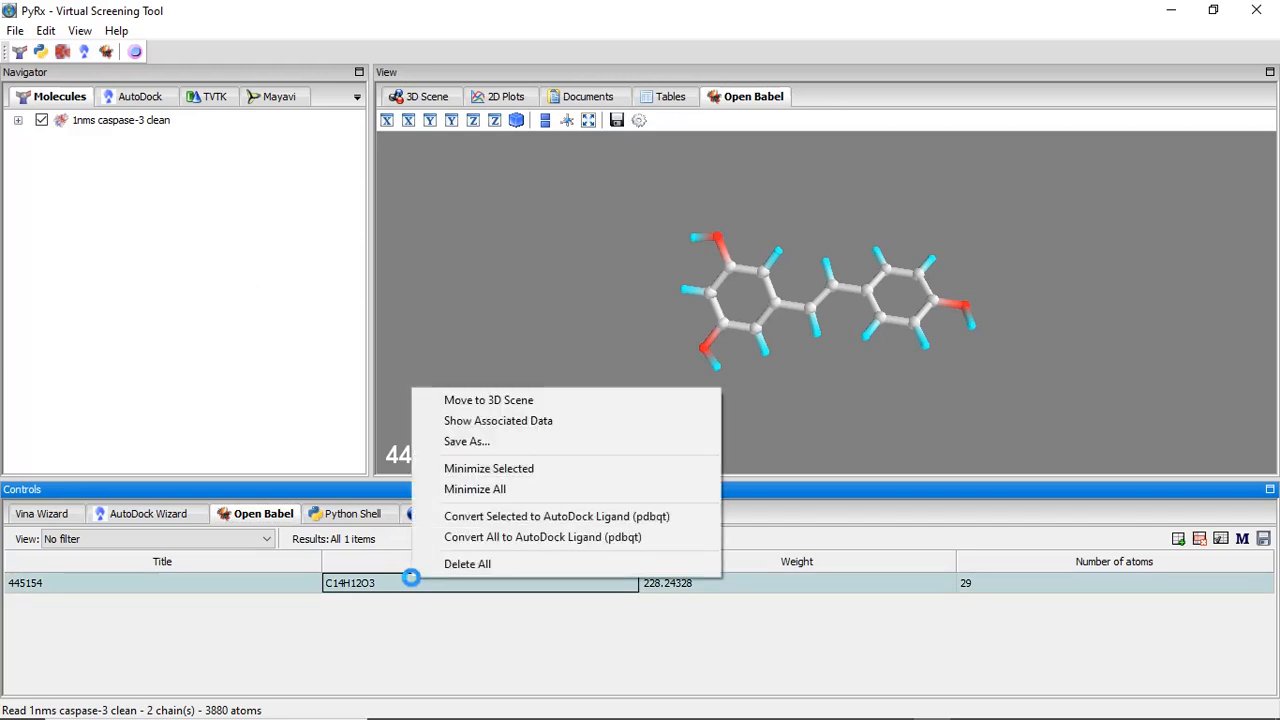
left_click(496, 468)
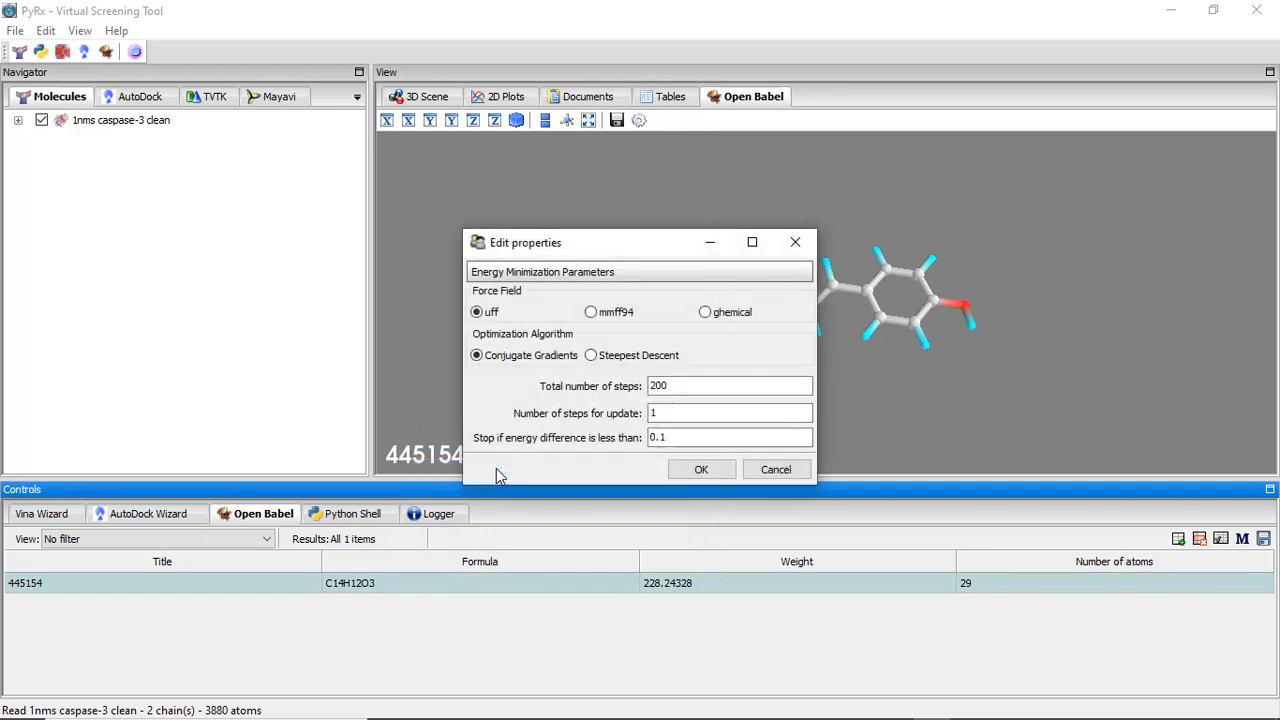
left_click(701, 469)
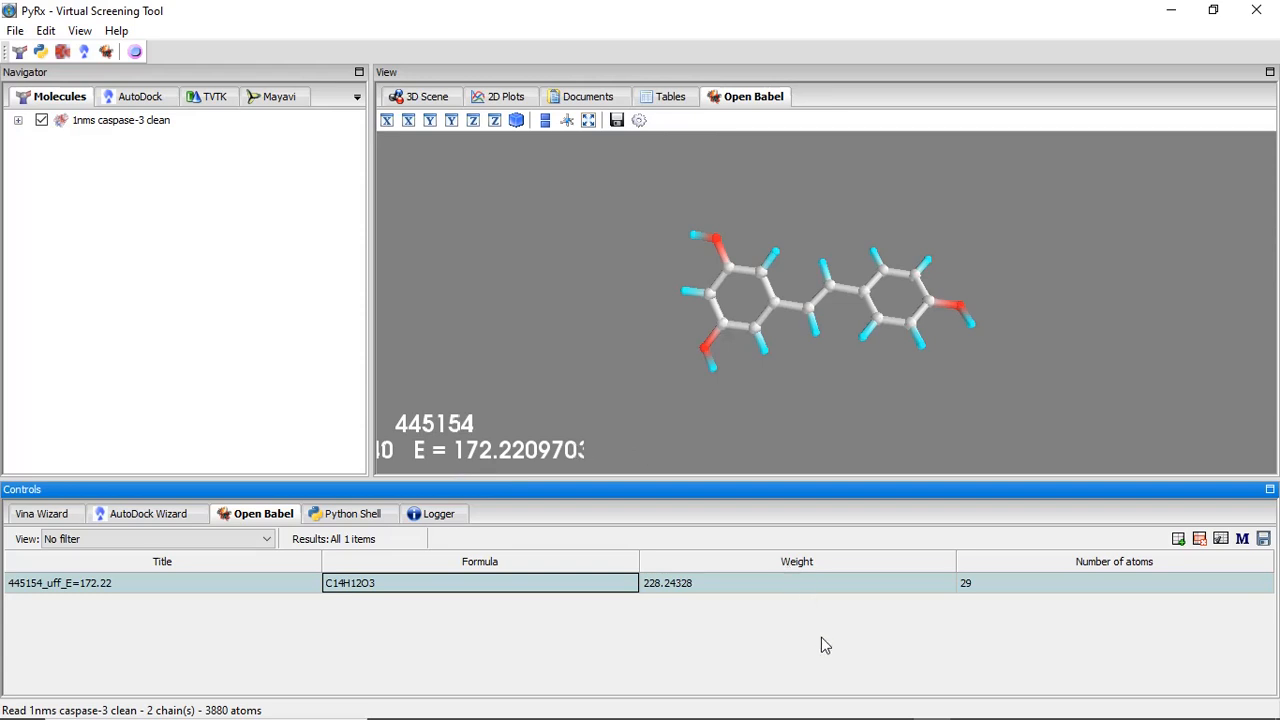
Step: Convert the minimized 445154 ligand to AutoDock ligand (pdbqt) format and locate it in the ligand list
right_click(579, 585)
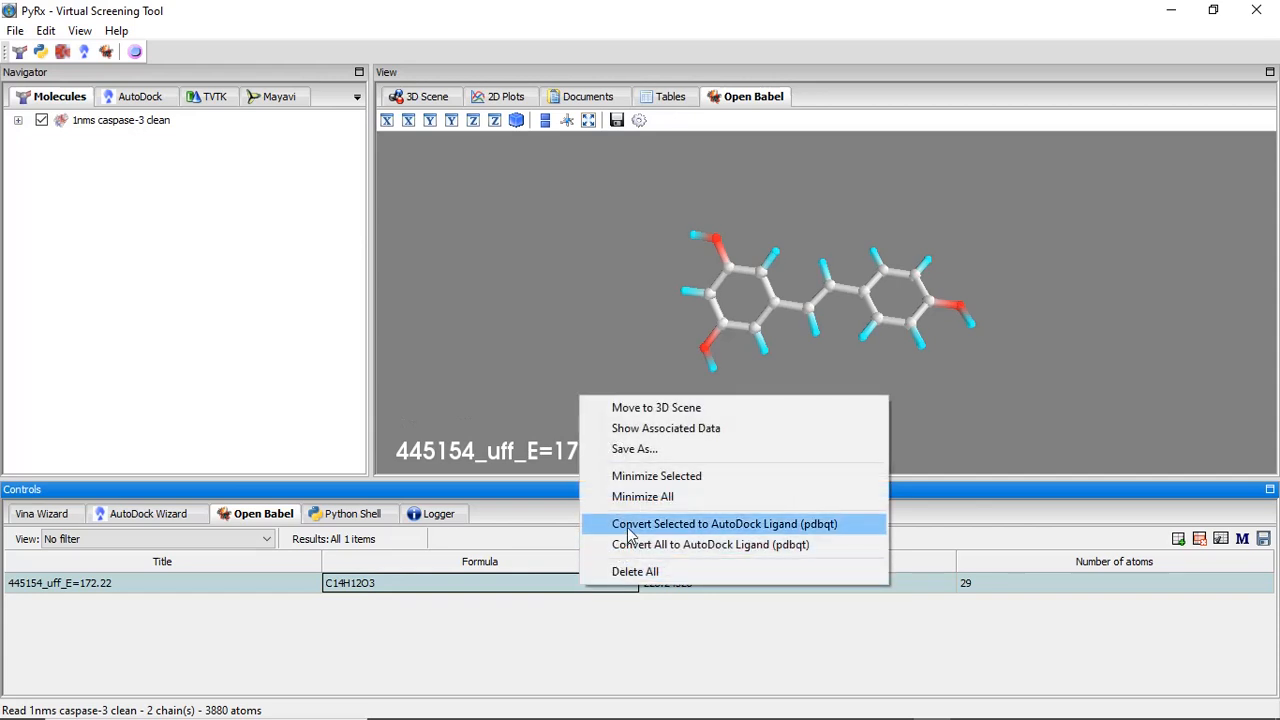
left_click(629, 524)
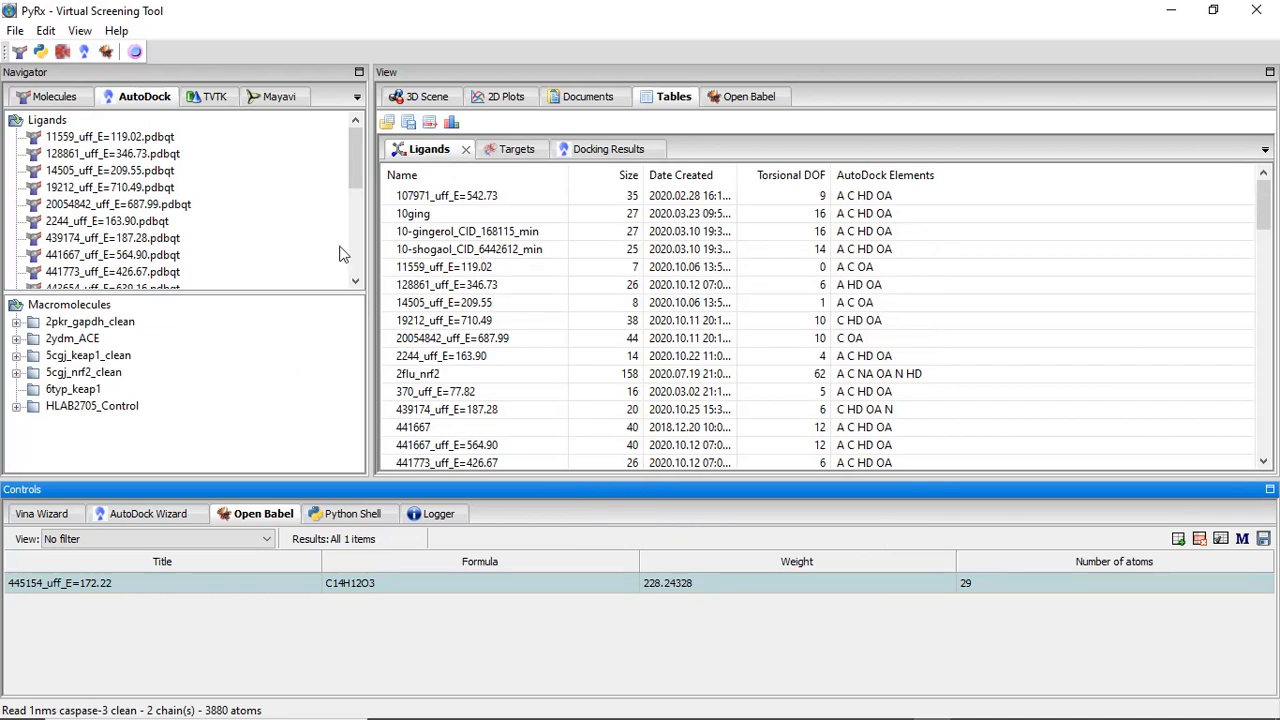
left_click_drag(357, 166, 365, 221)
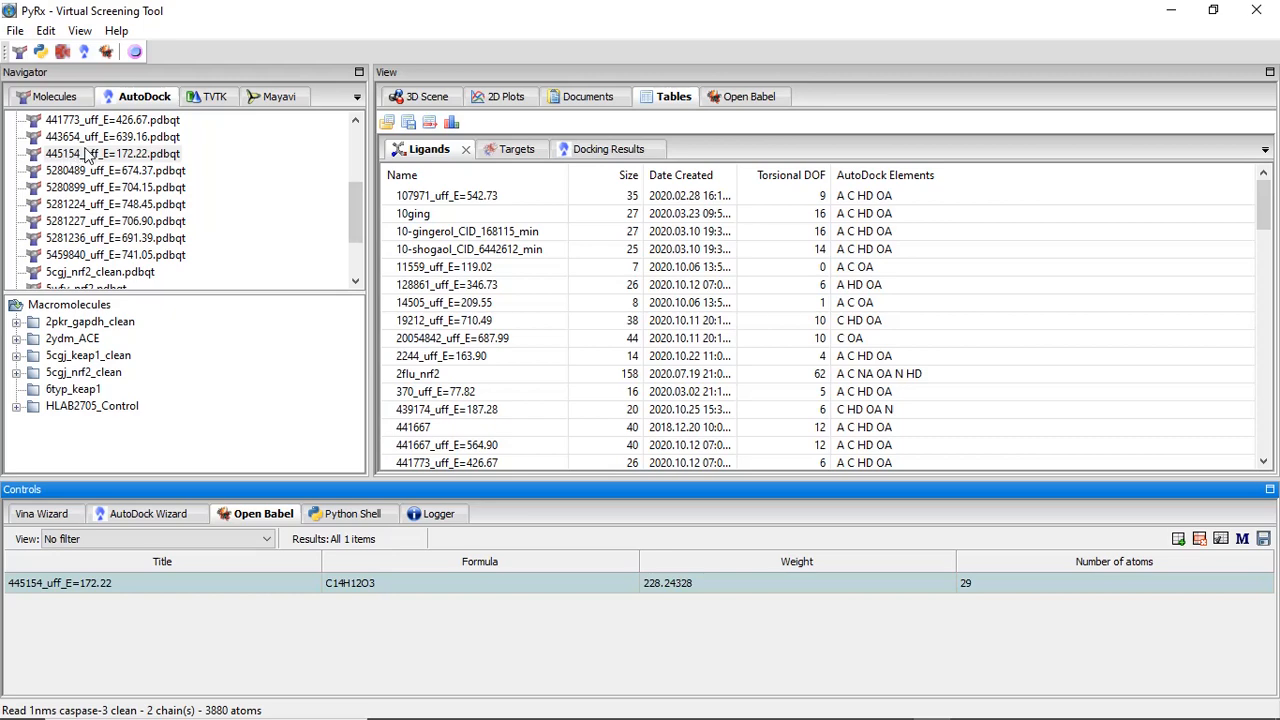
Step: Make the 1nms caspase-3 clean protein an AutoDock macromolecule and reset the error log
left_click(54, 96)
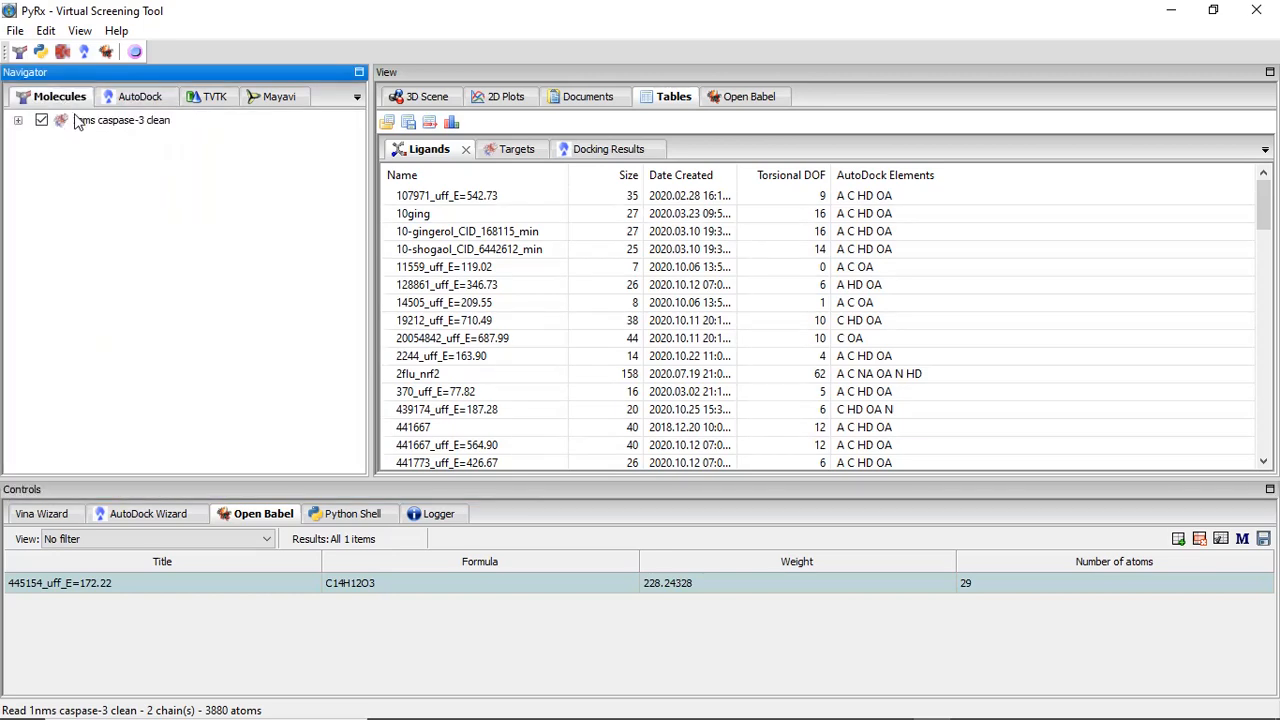
right_click(77, 119)
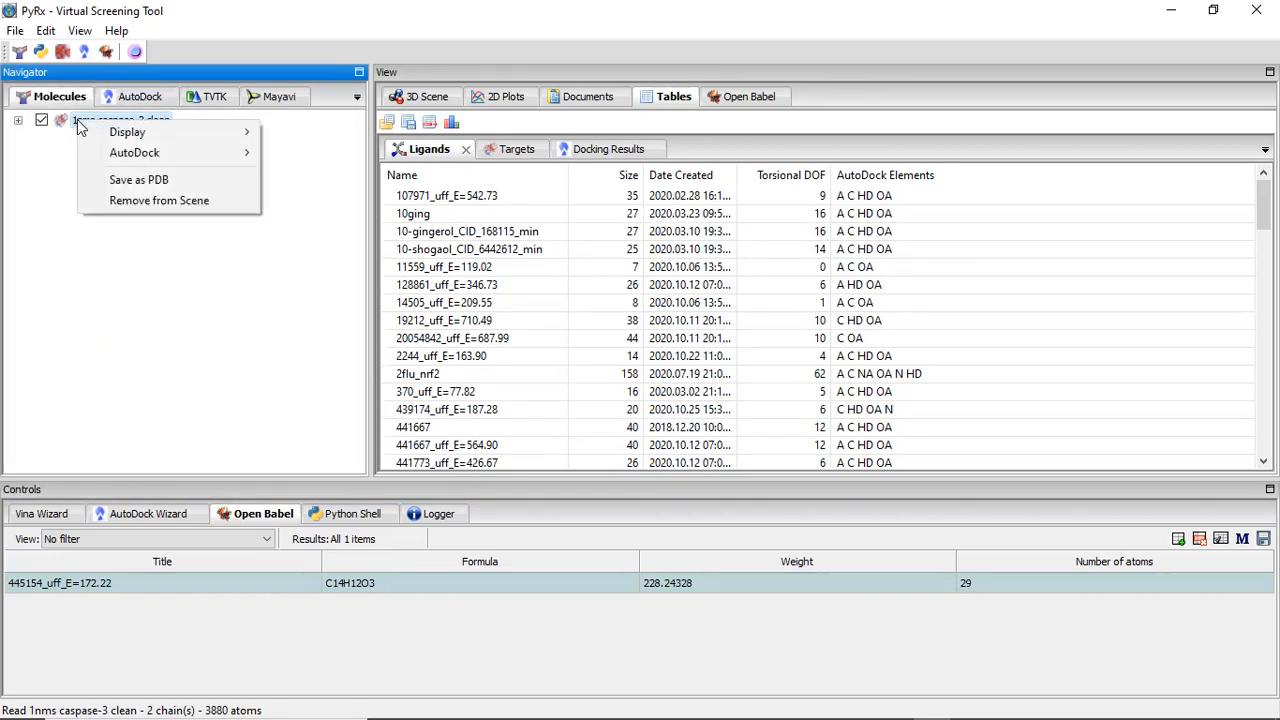
mouse_move(104, 153)
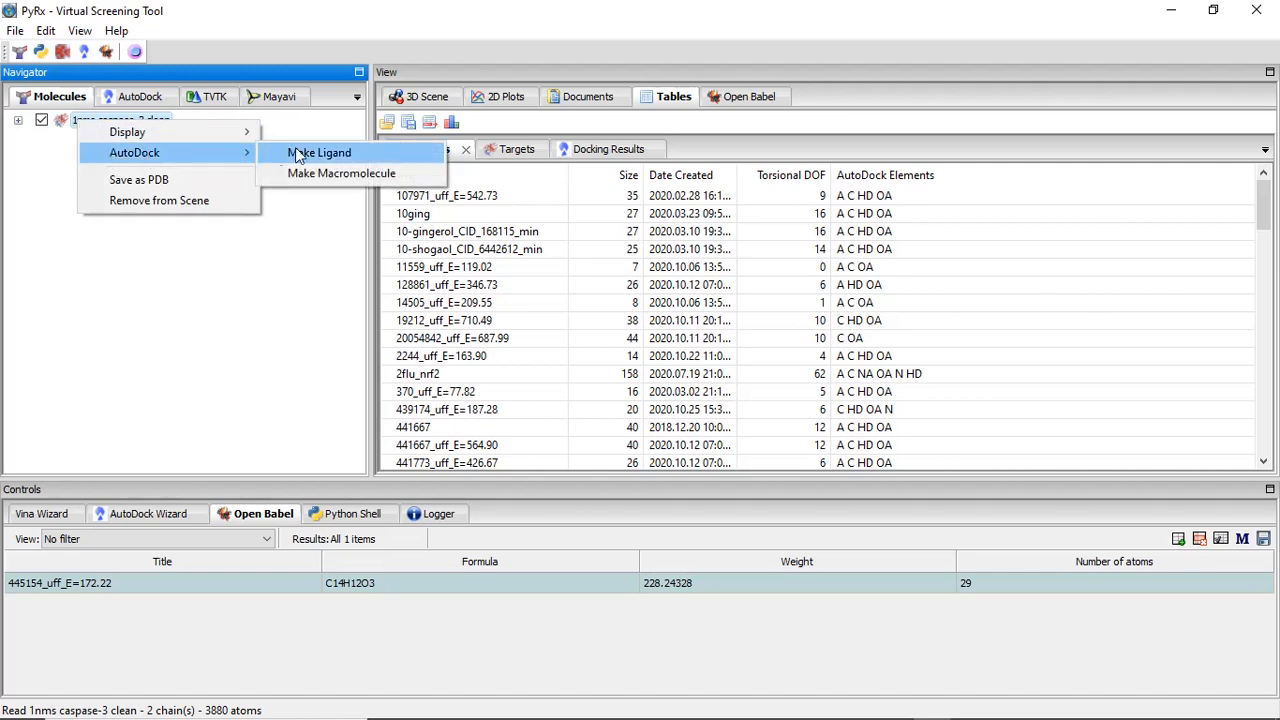
left_click(317, 173)
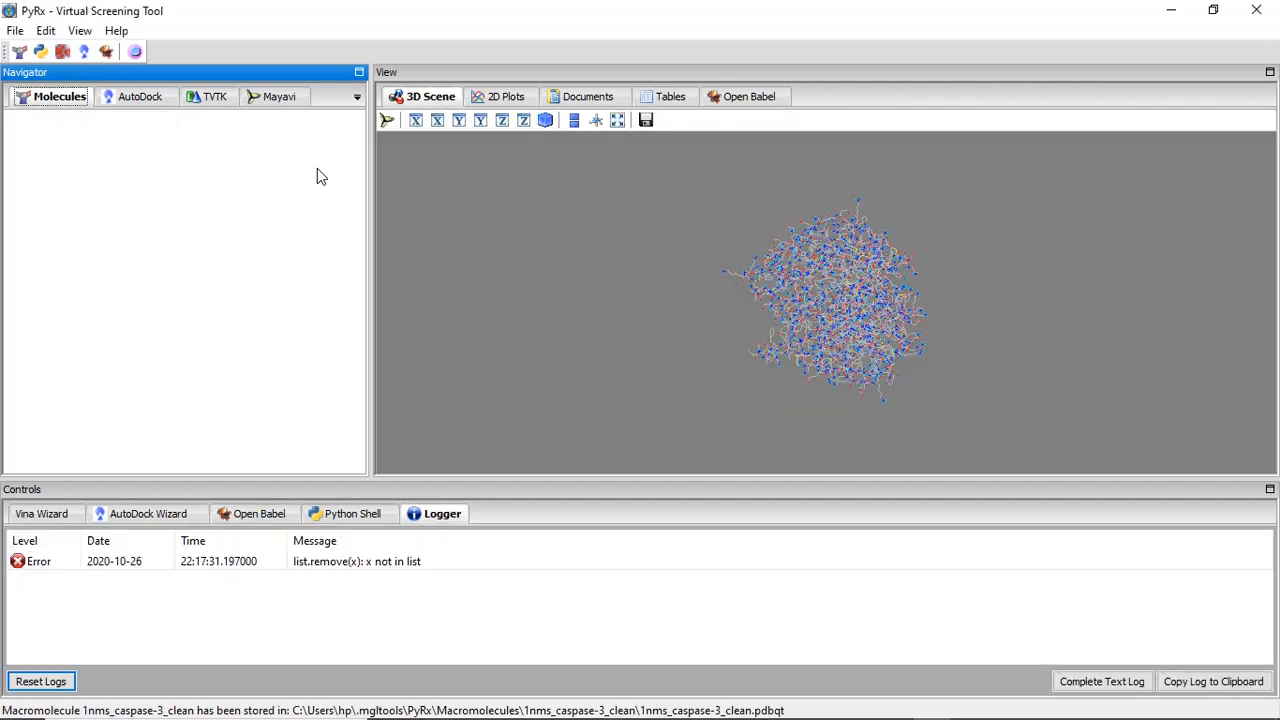
left_click(45, 681)
Step: Start the Vina wizard in local mode and proceed with 1nms_caspase-3_clean.pdbqt as macromolecule and 445154_uff_E=172.22 as ligand
left_click(45, 514)
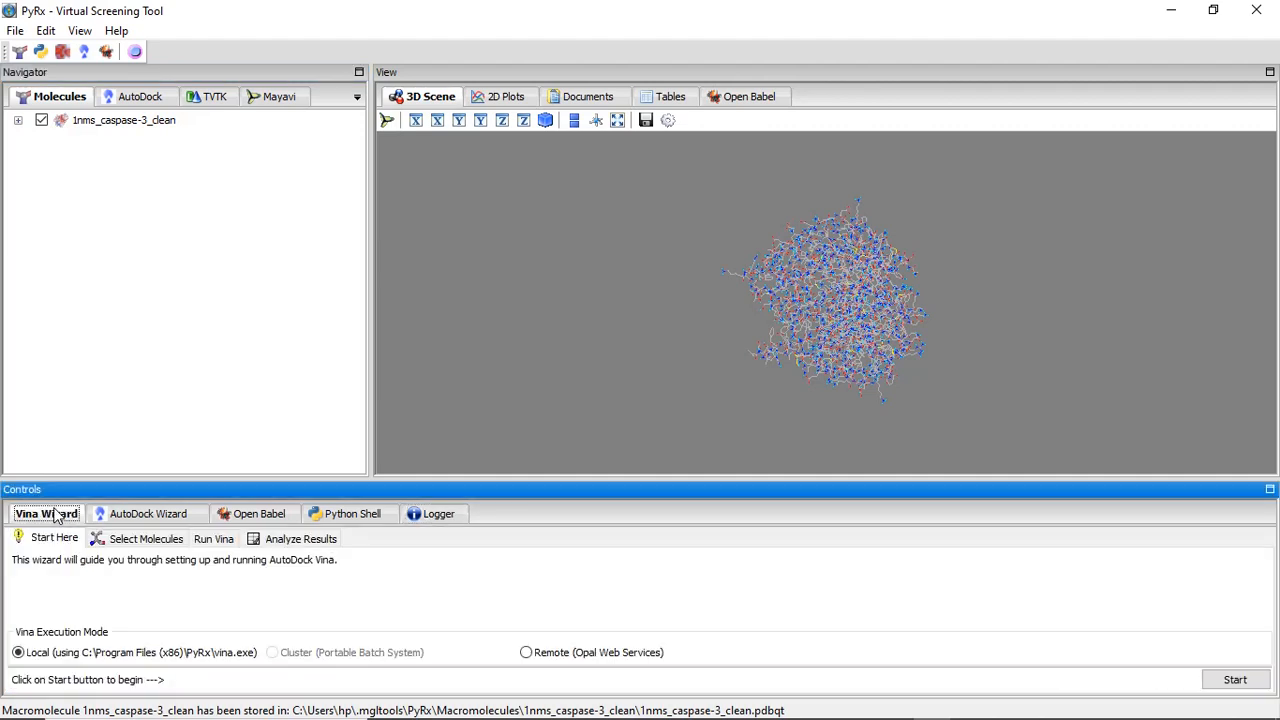
left_click(1236, 680)
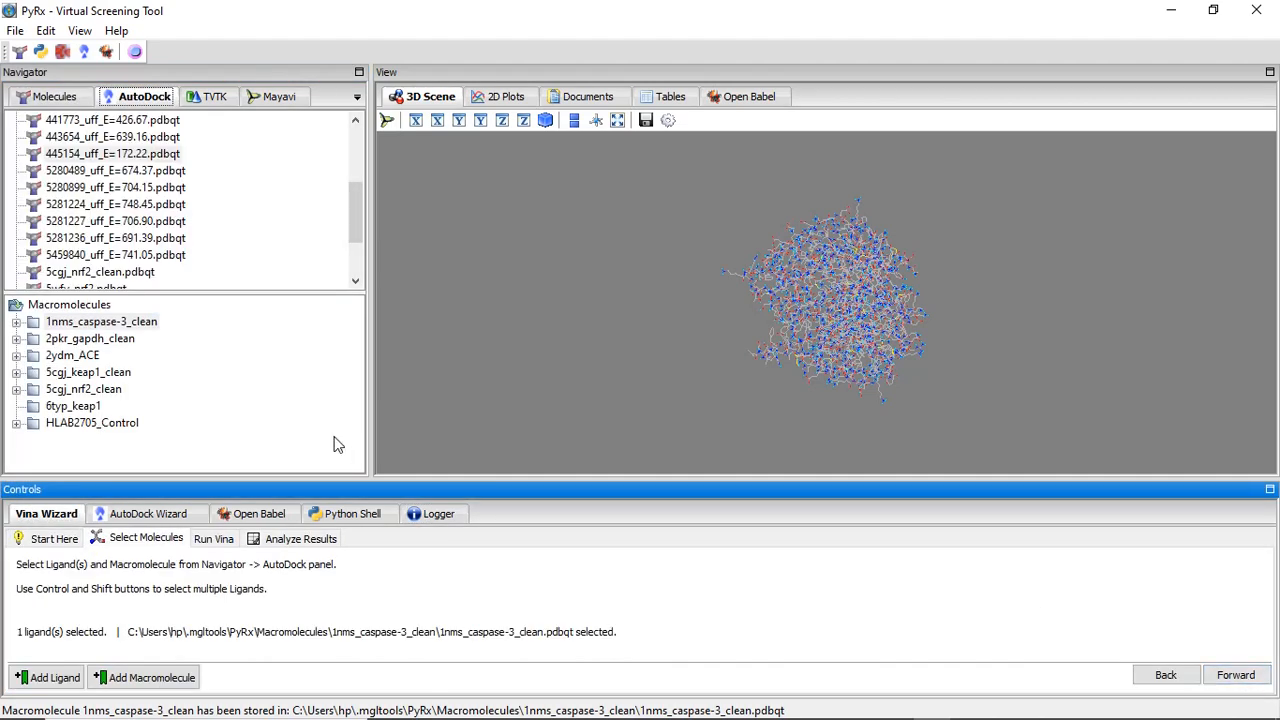
double_click(122, 325)
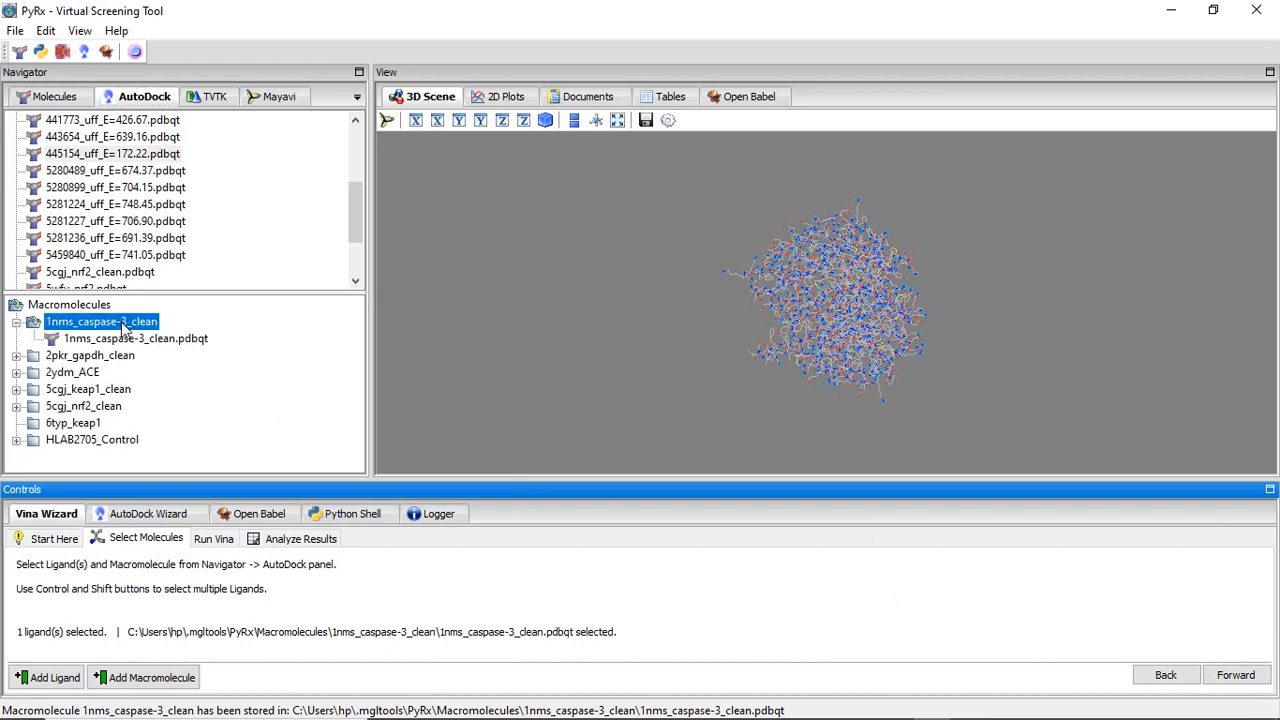
left_click(110, 342)
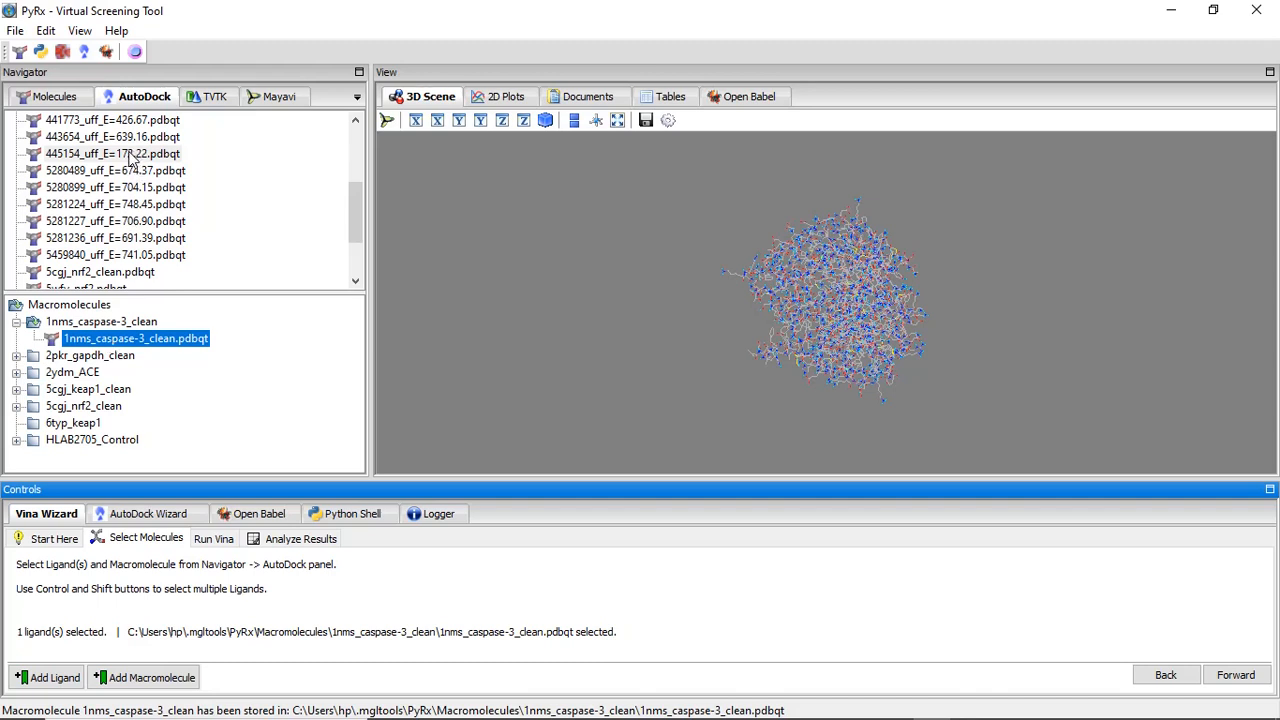
left_click(1240, 675)
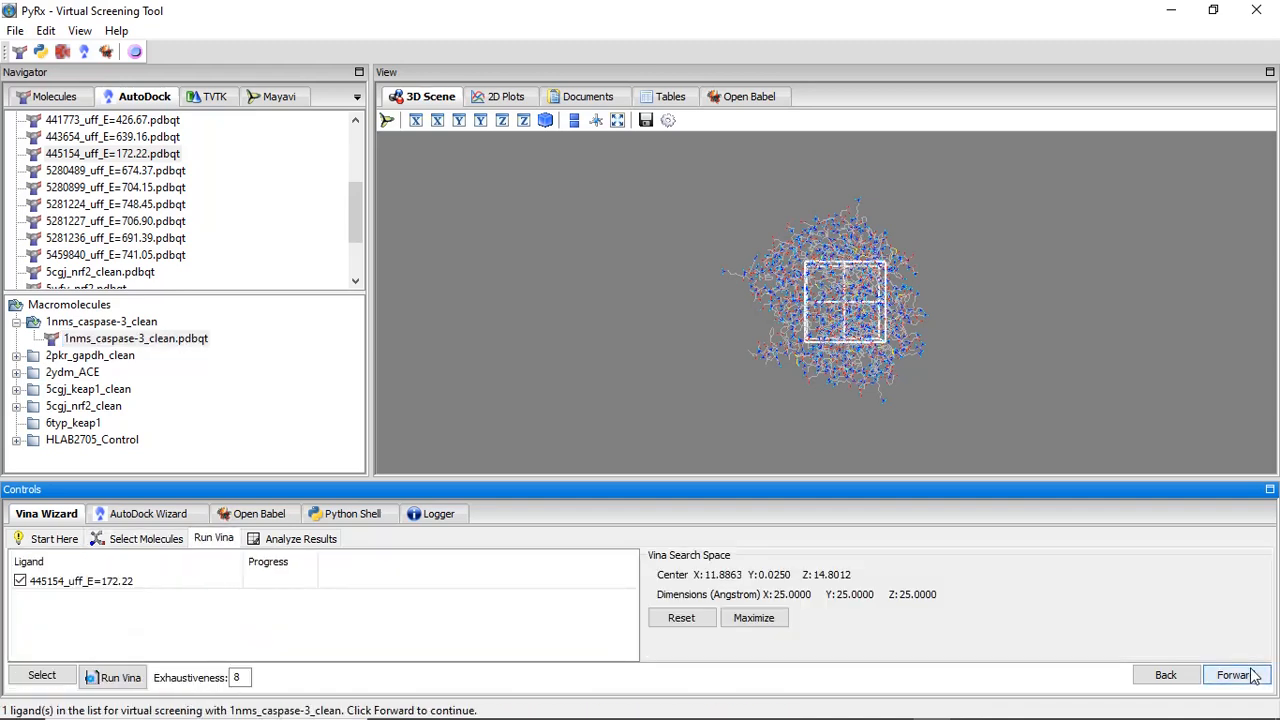
Step: Maximize the Vina search space around the protein and run the docking
left_click(762, 620)
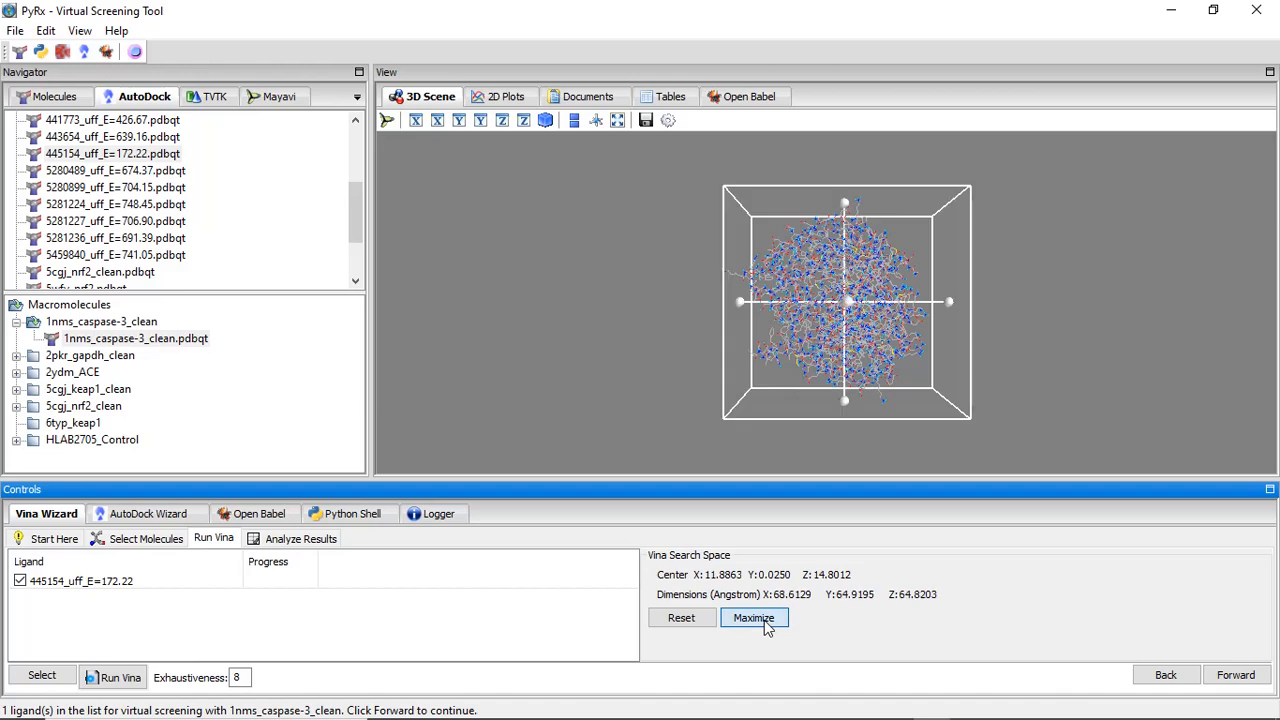
left_click(1248, 675)
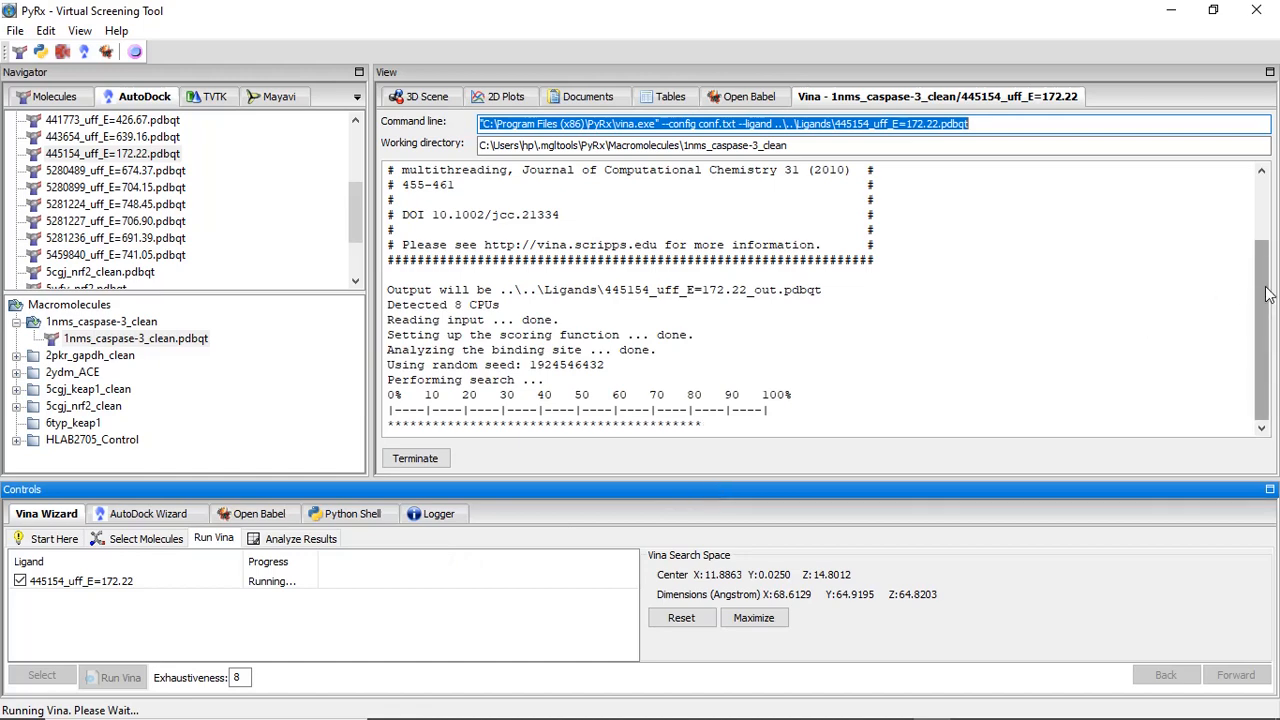
left_click_drag(1262, 296, 1263, 331)
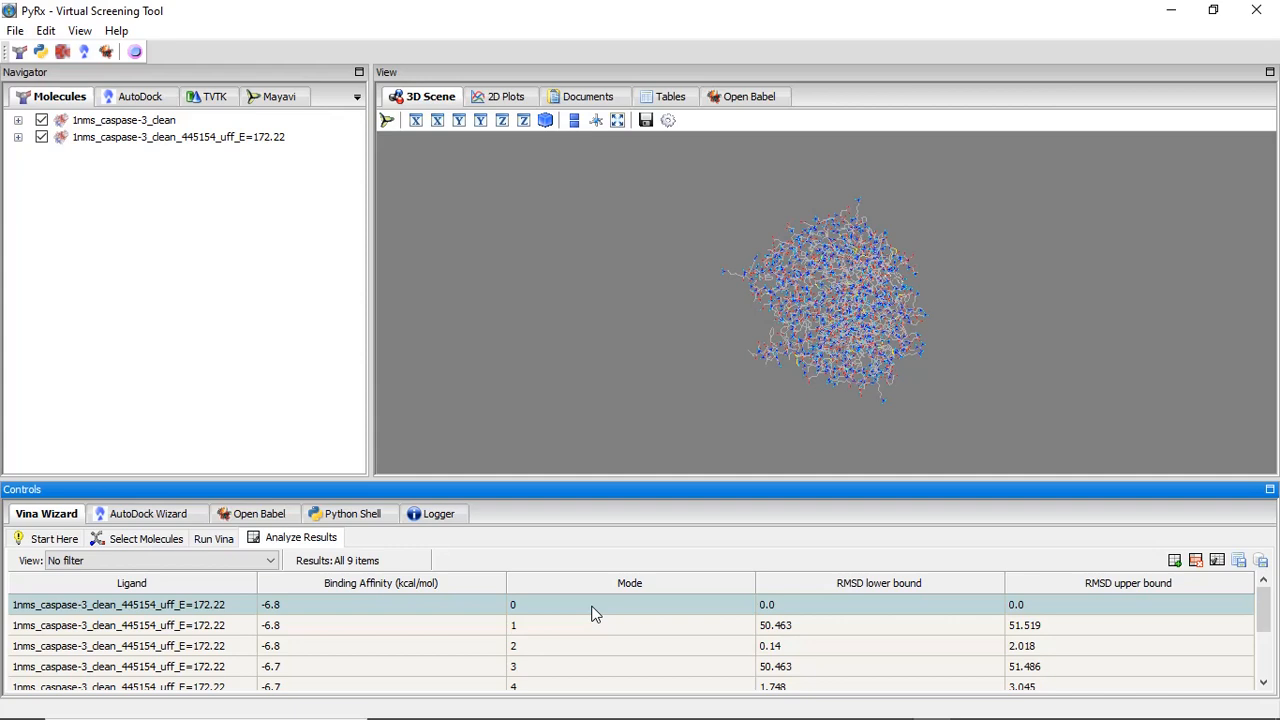
Step: Save the docked 1nms_caspase-3_clean_445154_uff_E=172.22 molecule as PDB named "caspase-3-resveratrol" in the Anticancer folder on USB Drive (D:)
left_click(214, 142)
right_click(215, 144)
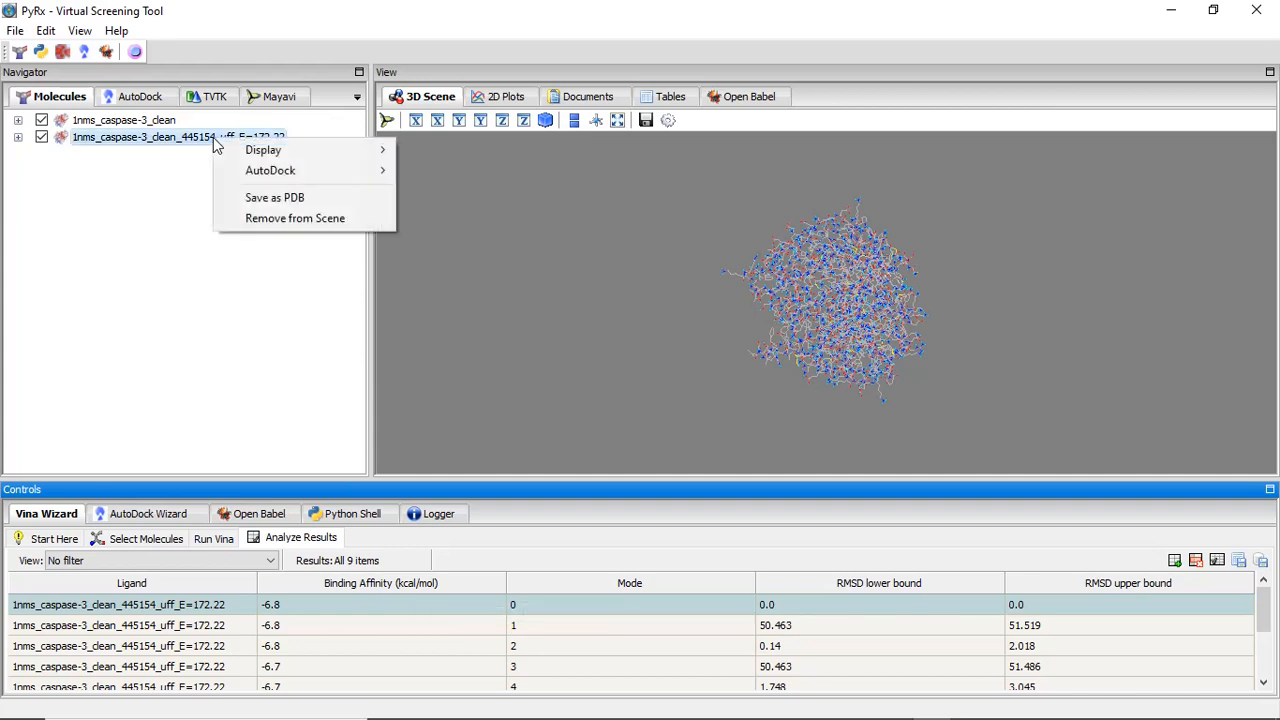
left_click(265, 198)
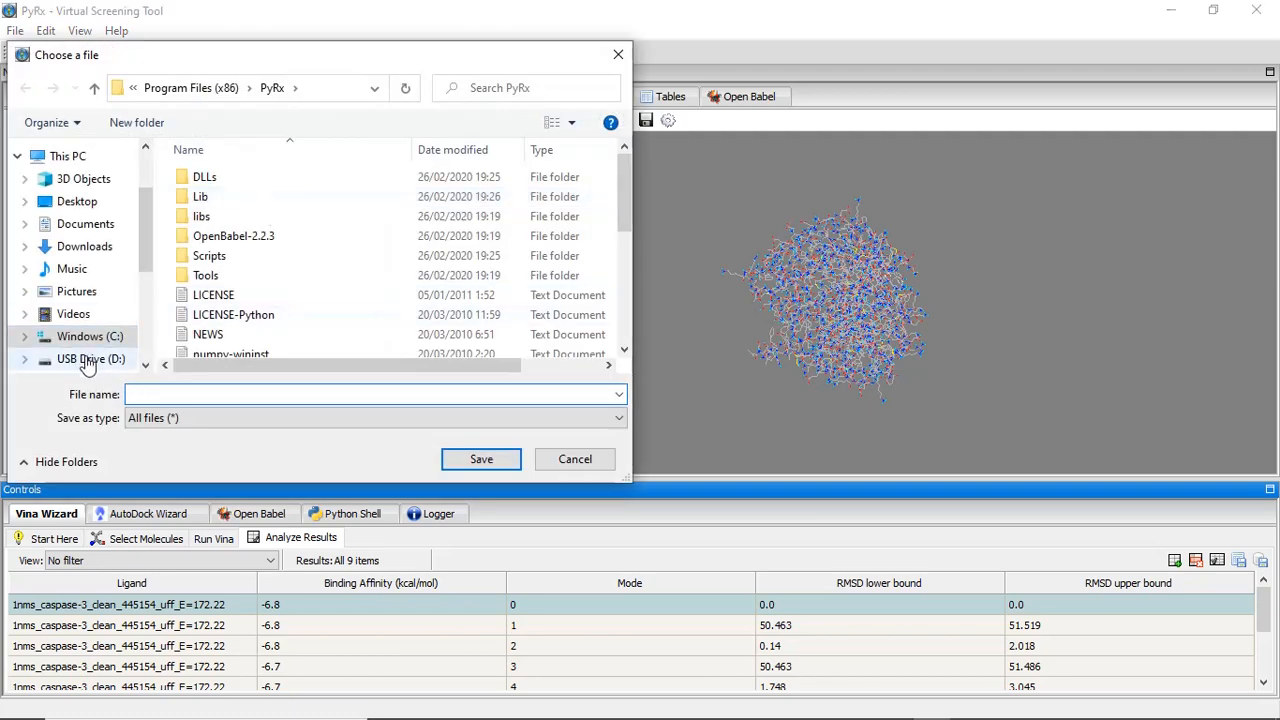
left_click(92, 360)
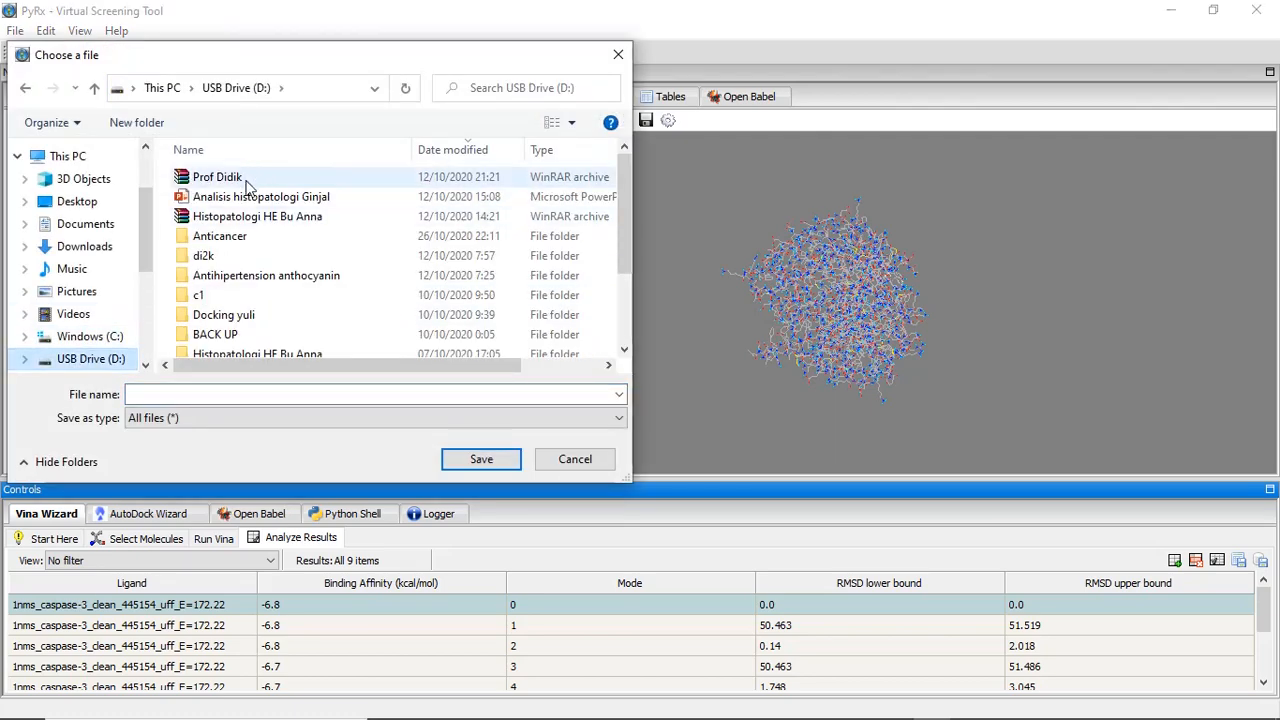
double_click(226, 238)
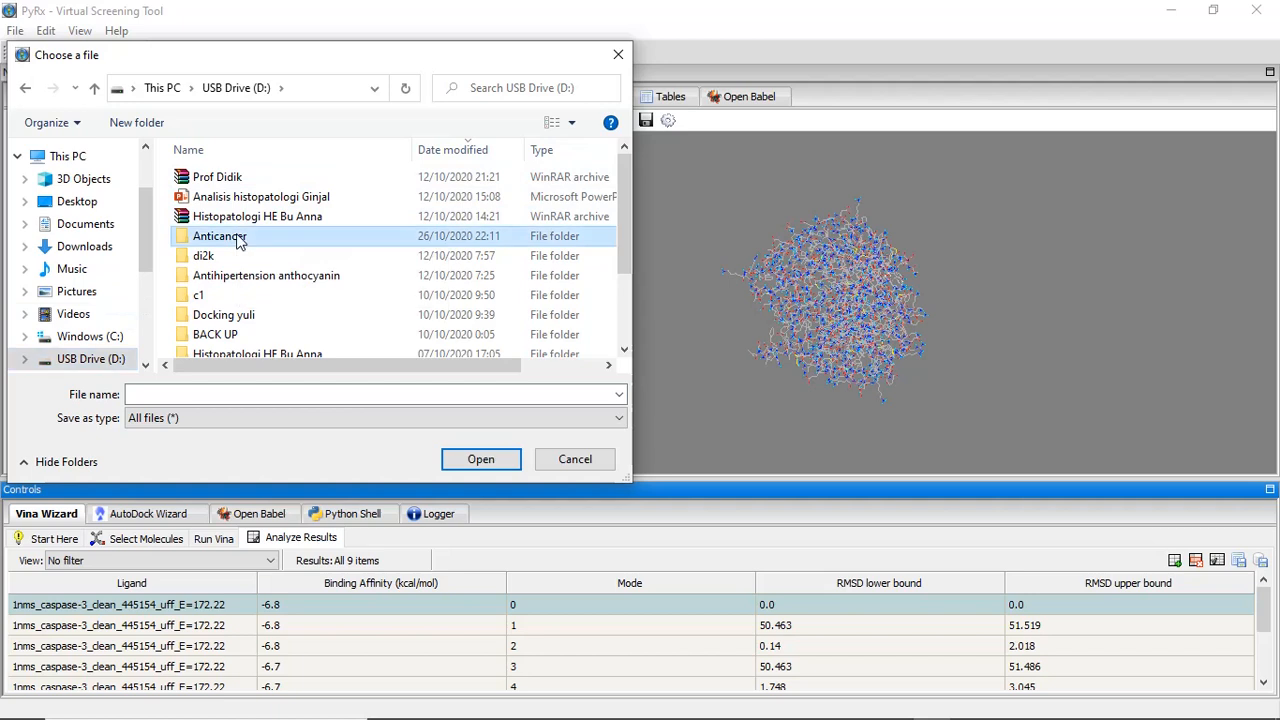
left_click(292, 394)
type("caspase-3-resveratrol")
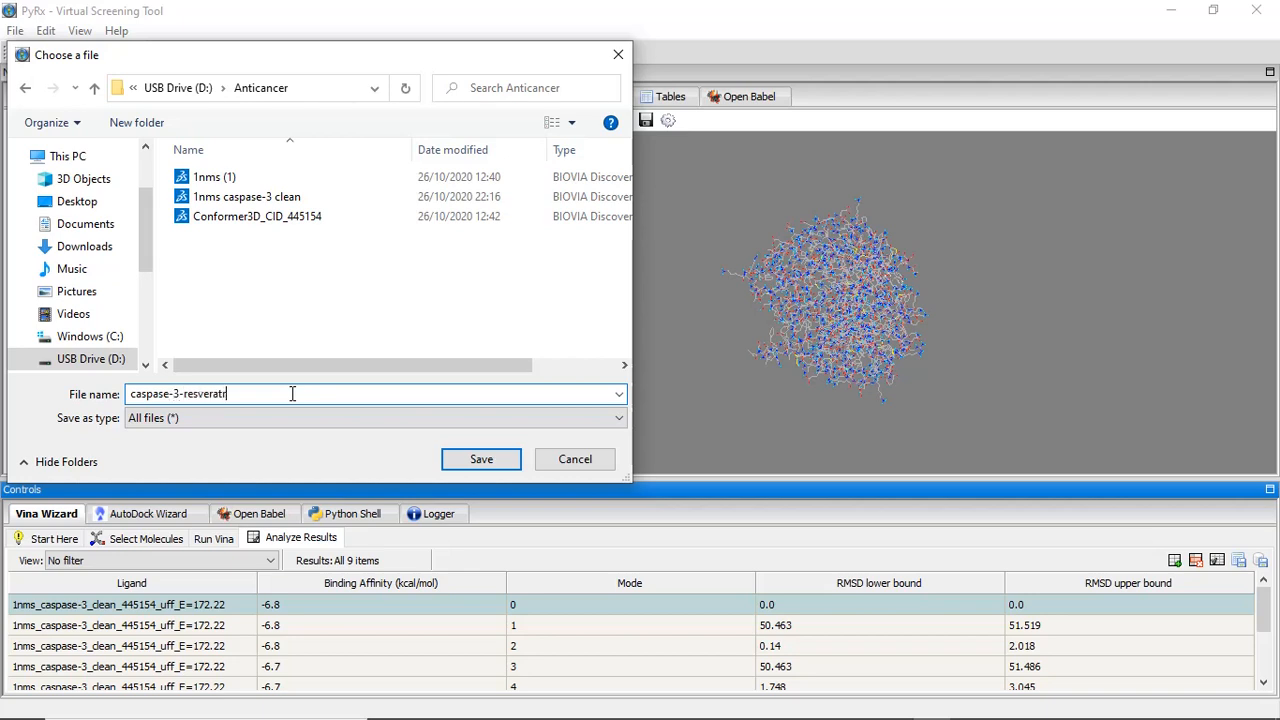
left_click(505, 460)
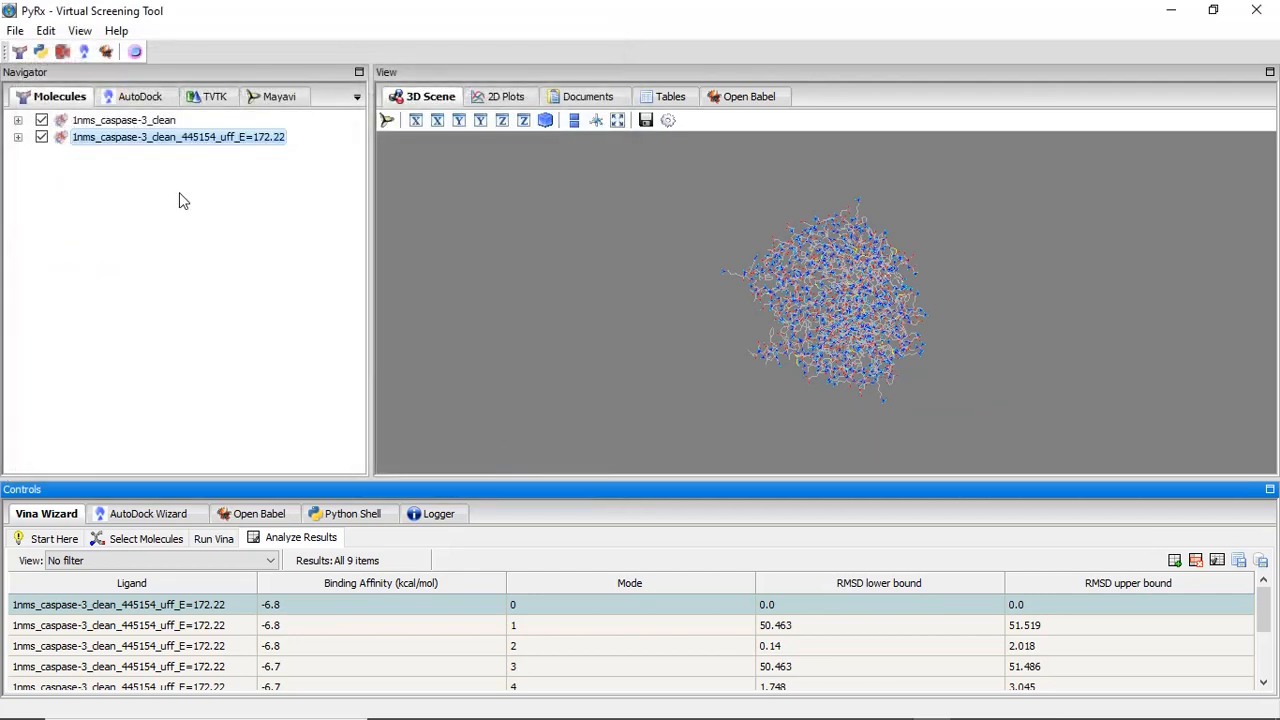
Step: Minimize PyRx, open the caspase-3-resveratrol file from the Anticancer folder in PyMOL, and minimize the folder window
left_click(1171, 10)
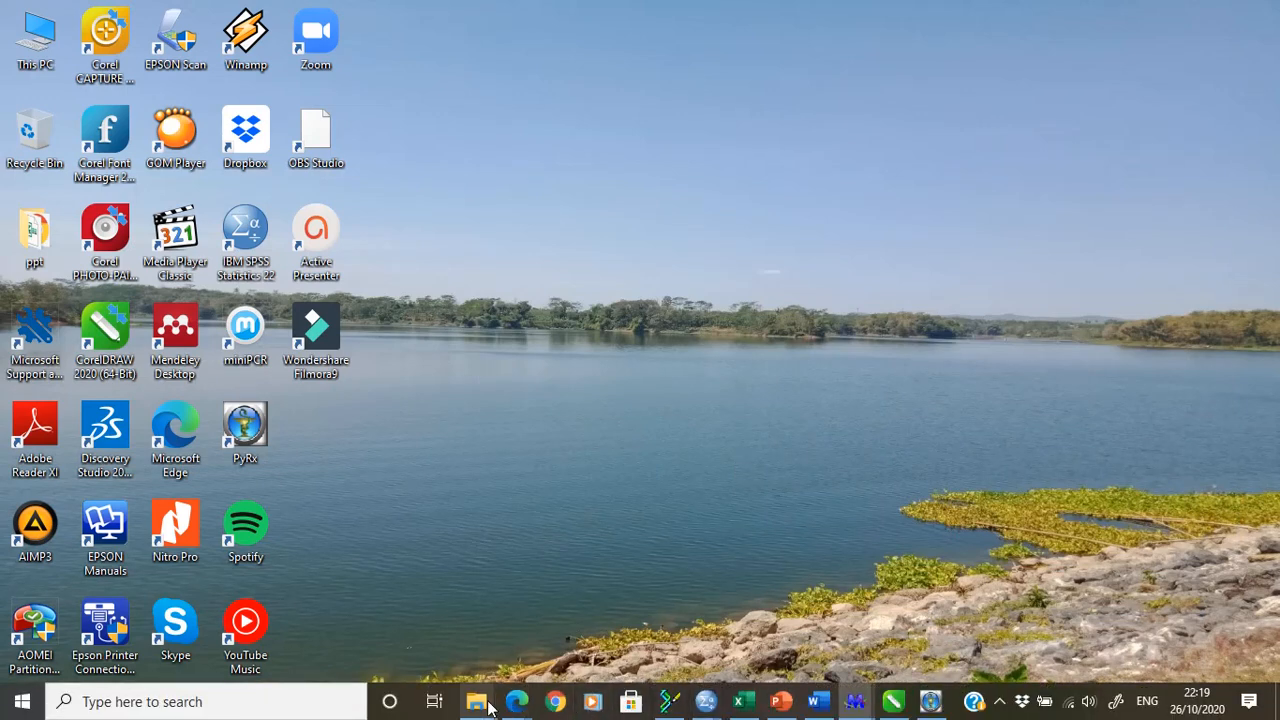
left_click(487, 705)
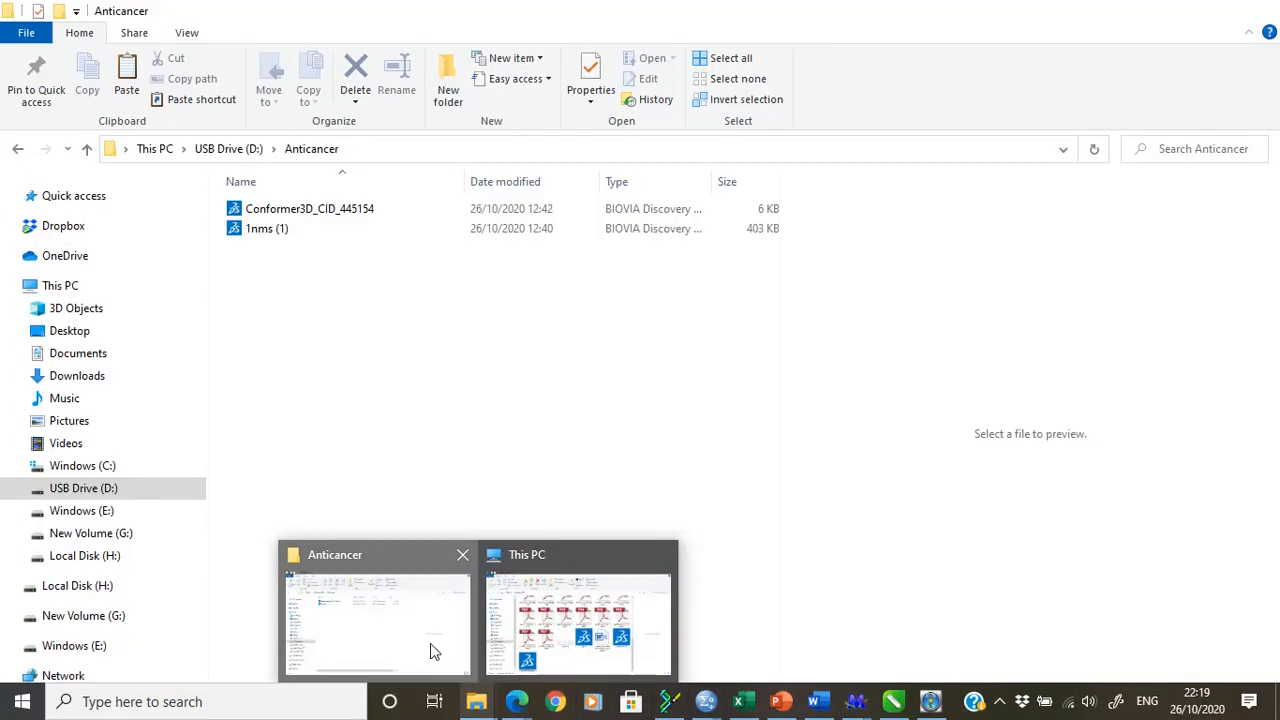
left_click(430, 651)
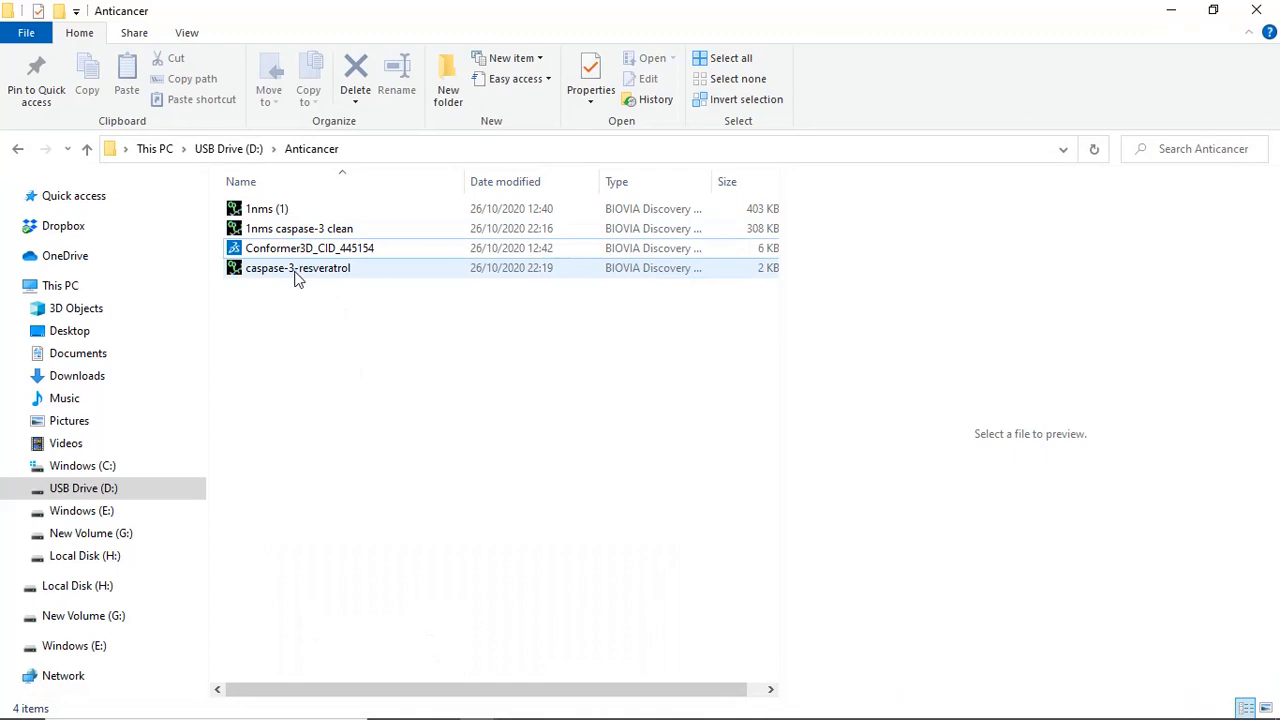
left_click(295, 270)
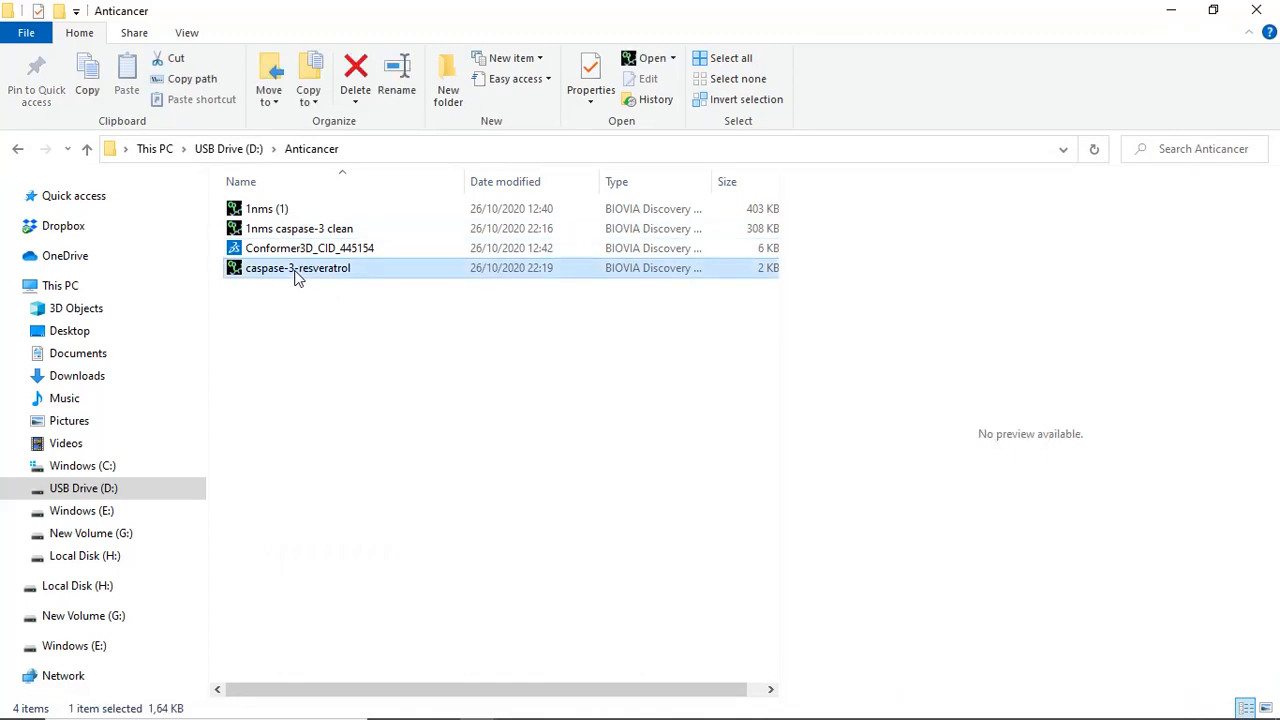
left_click(673, 60)
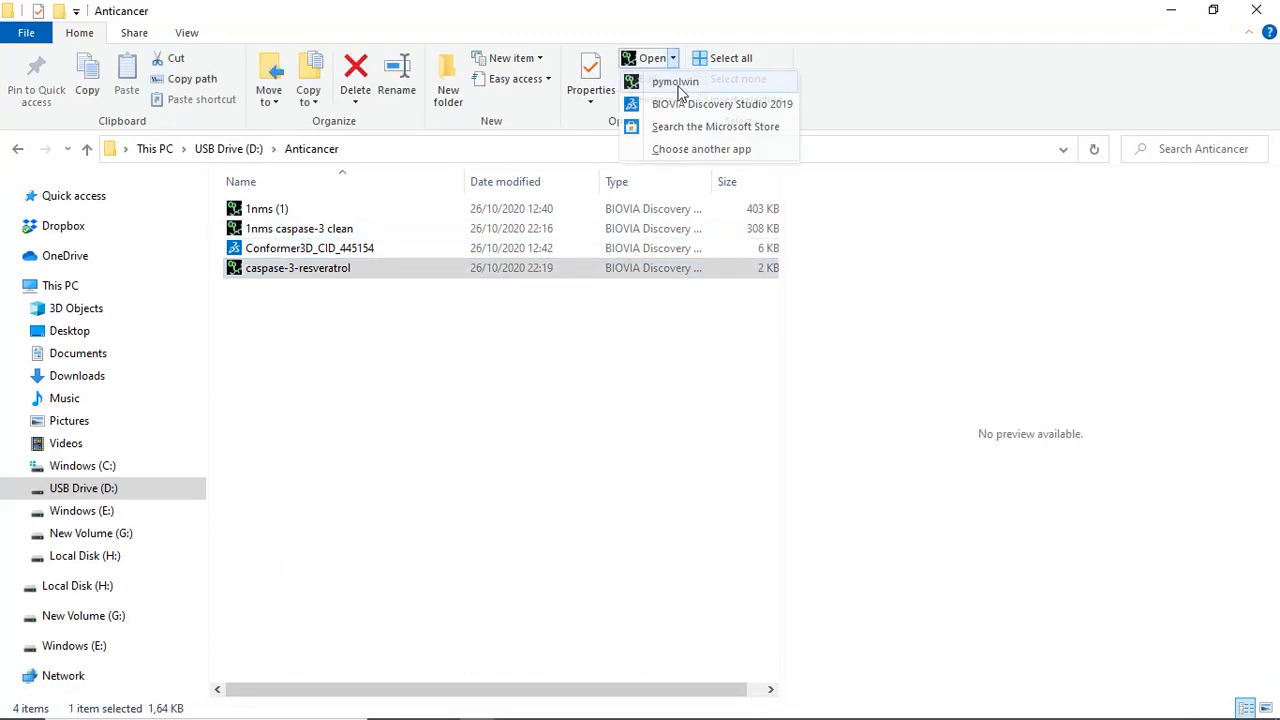
left_click(680, 84)
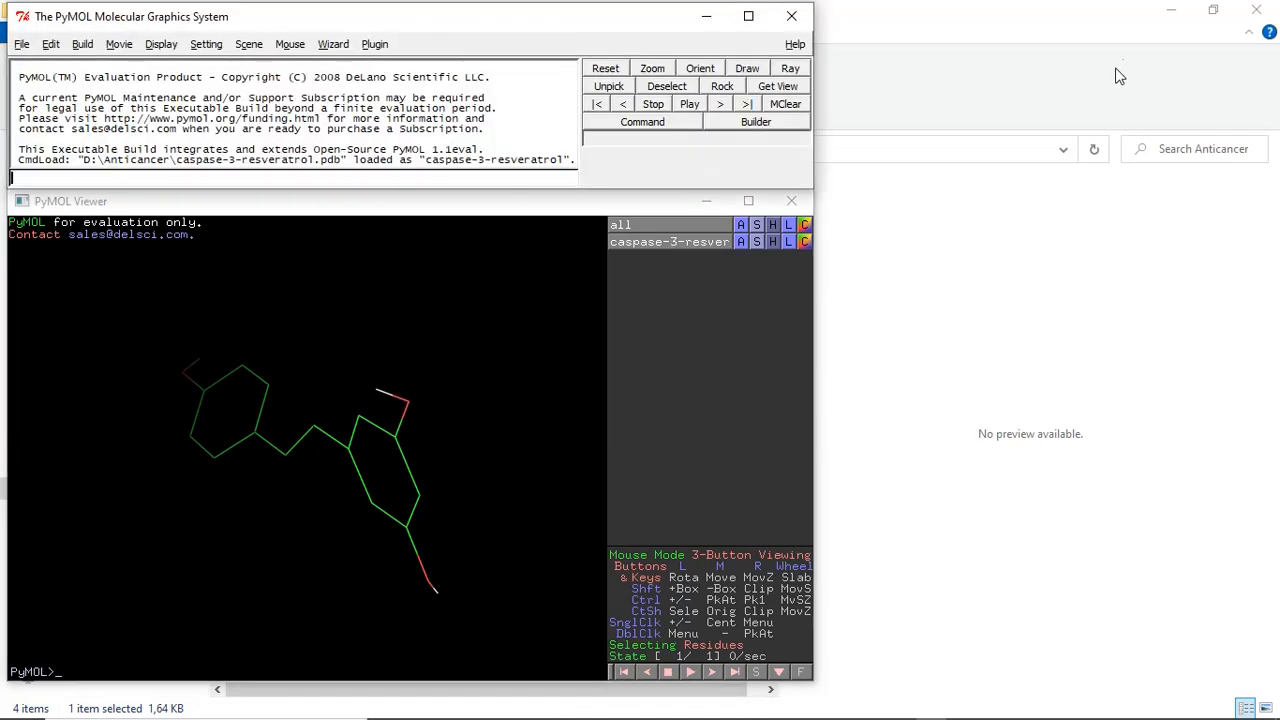
left_click(1170, 10)
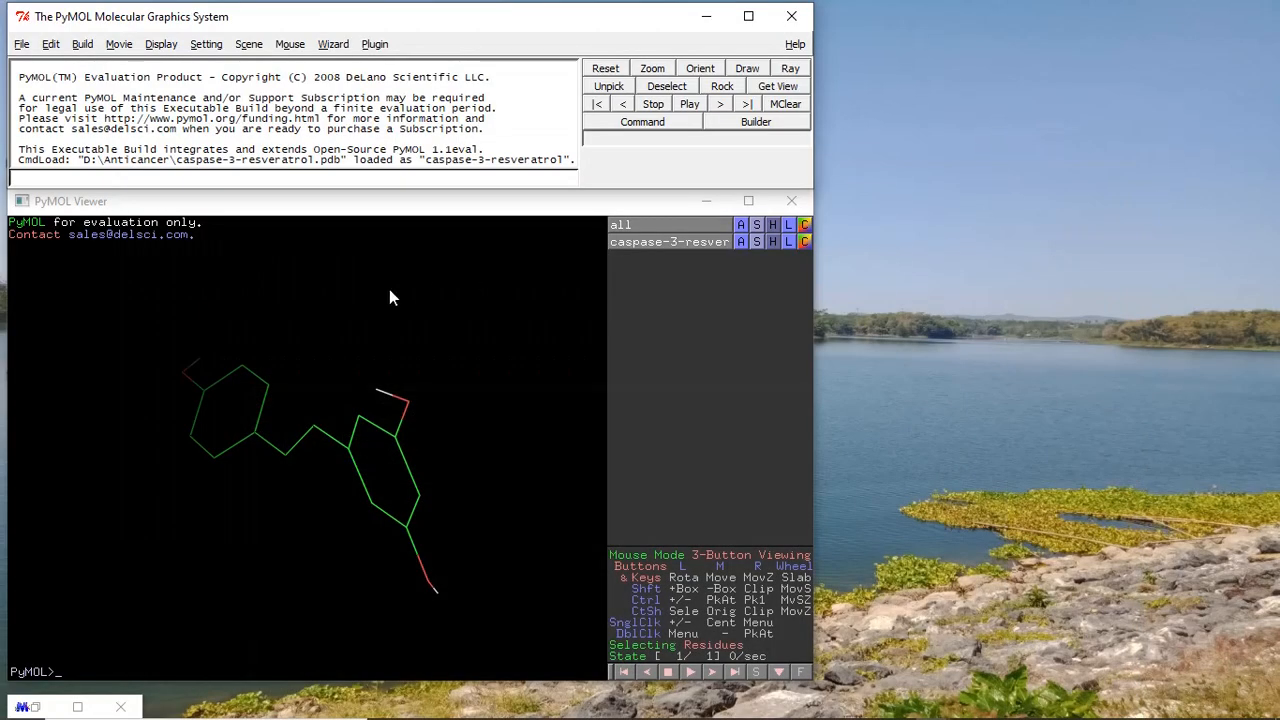
Step: Open the "1nms caspase-3 clean" protein from the Anticancer folder on USB Drive (D:) alongside the resveratrol pose
left_click(22, 45)
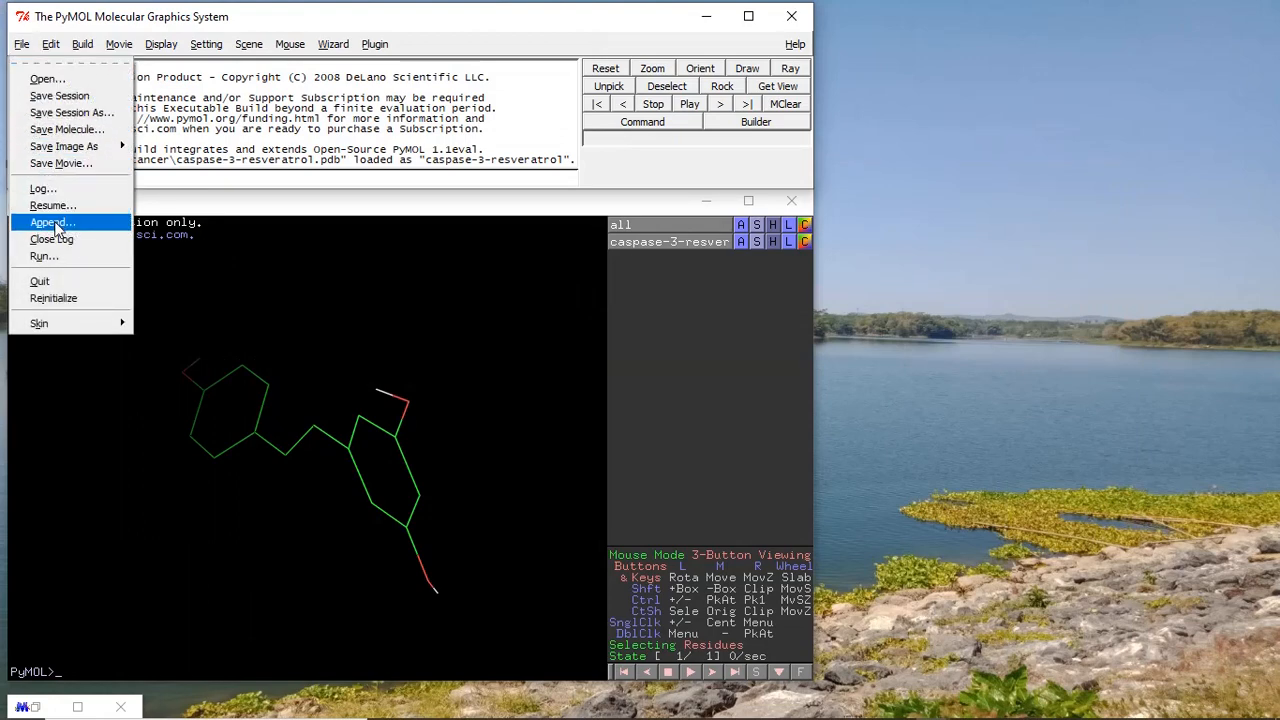
left_click(50, 79)
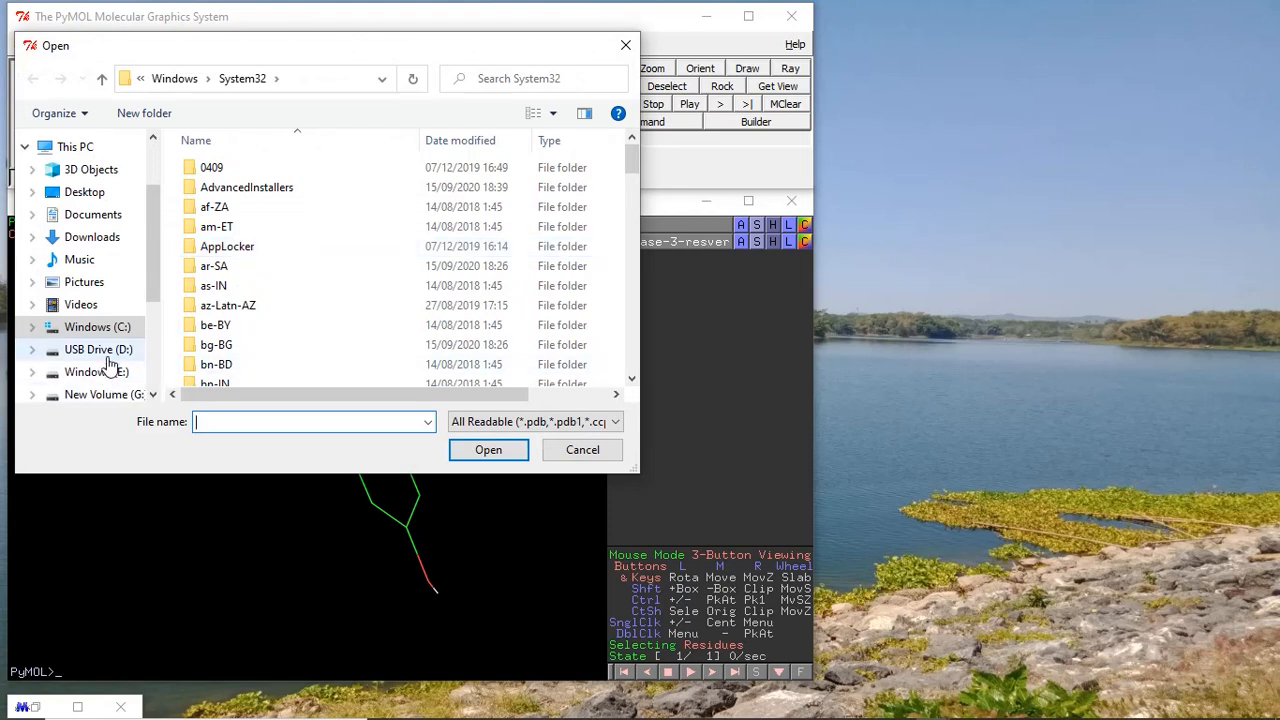
left_click(106, 352)
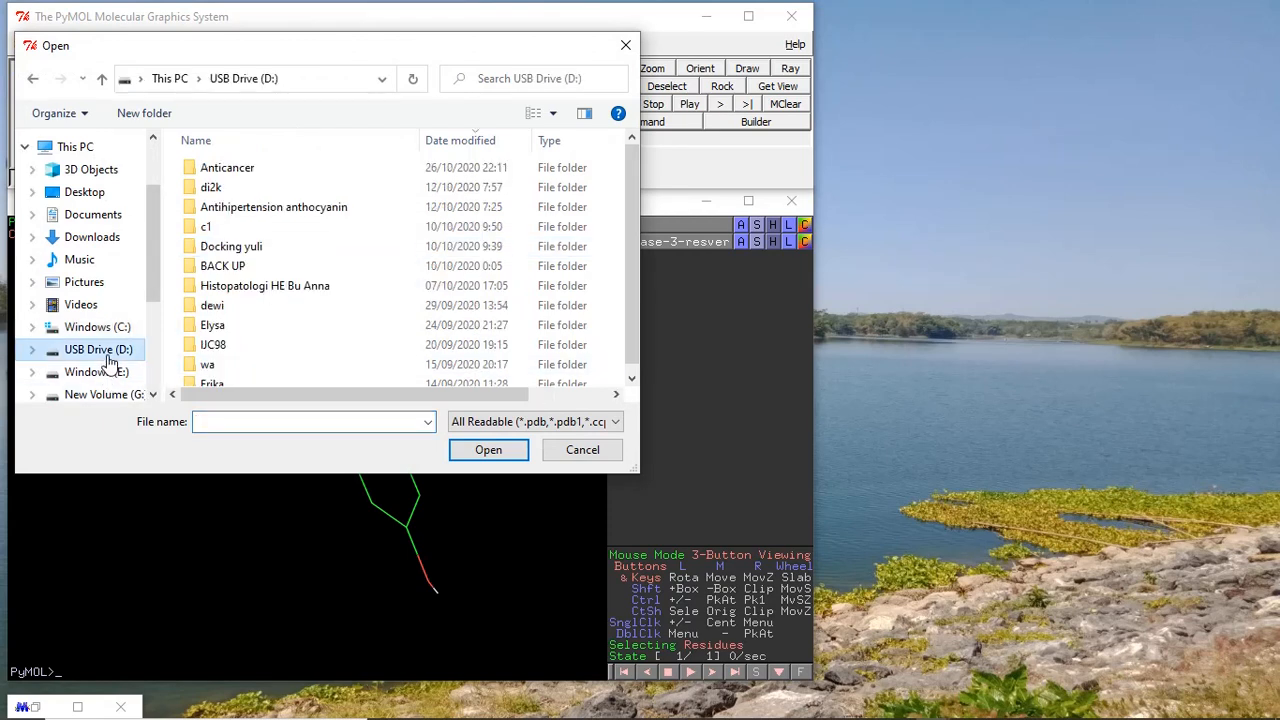
double_click(248, 168)
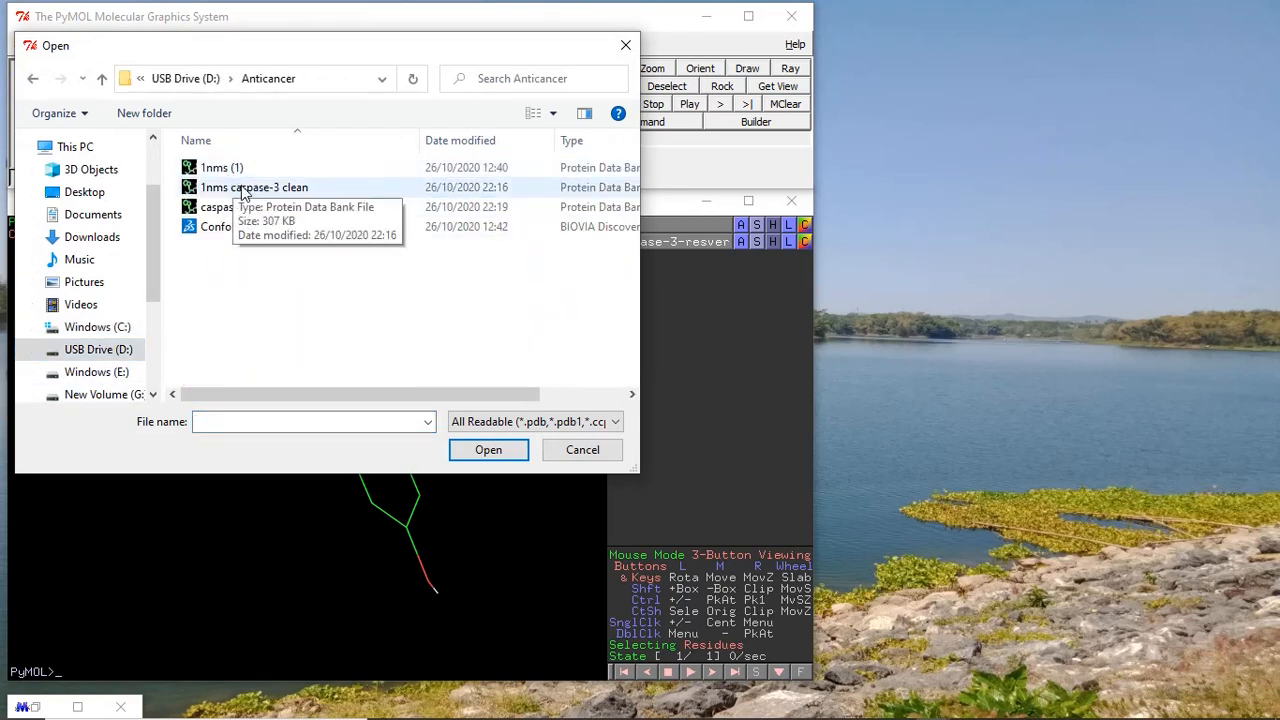
double_click(242, 187)
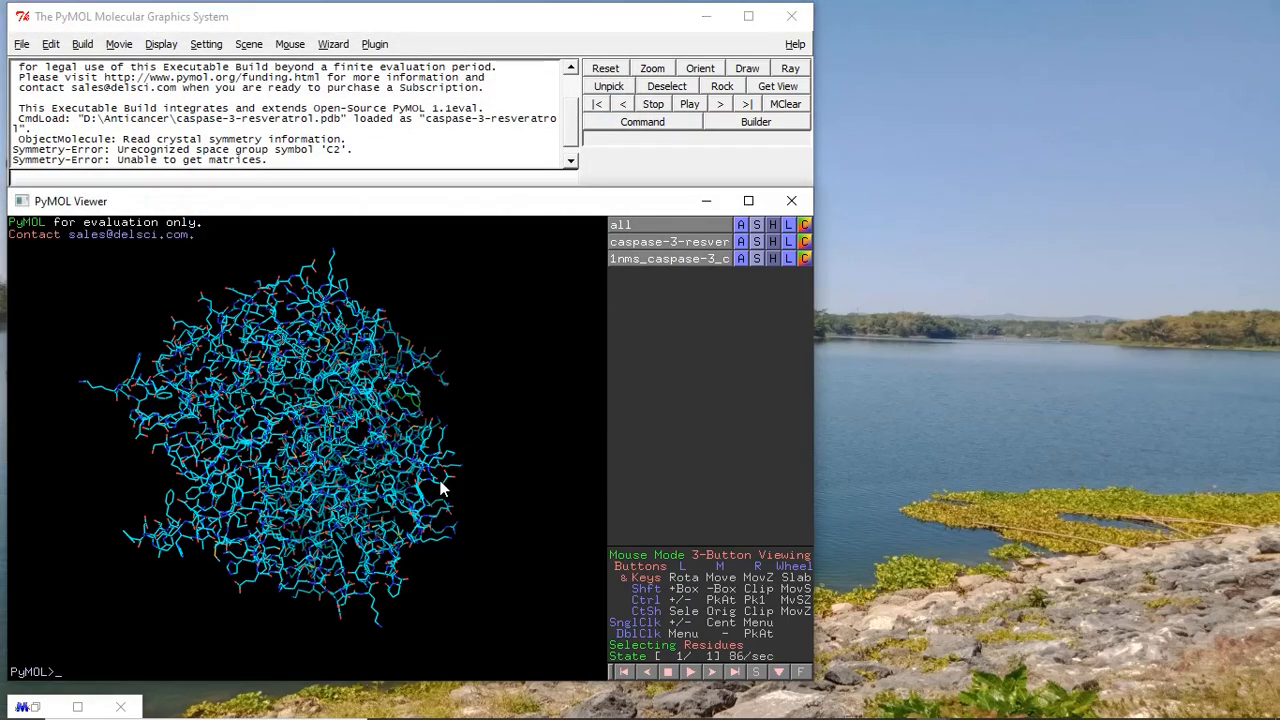
Step: Display the 1nms_caspase-3_clean protein as ribbon only
left_click_drag(443, 488, 335, 420)
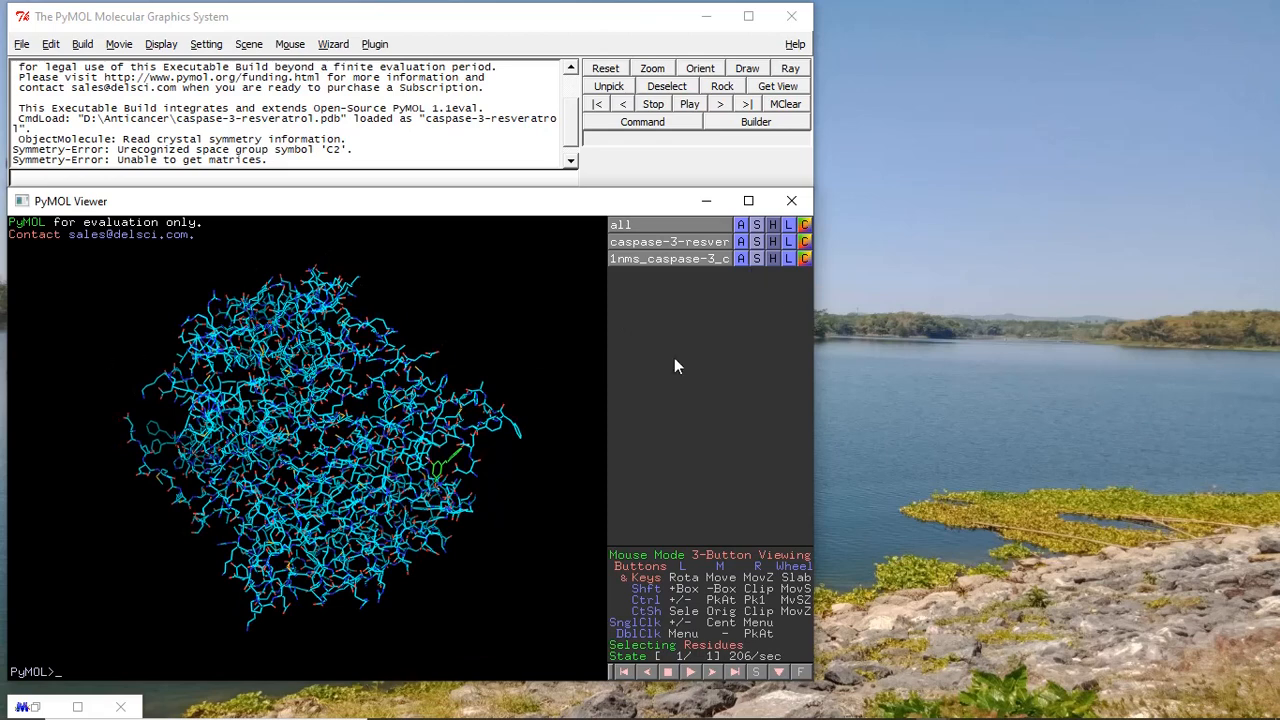
left_click(757, 260)
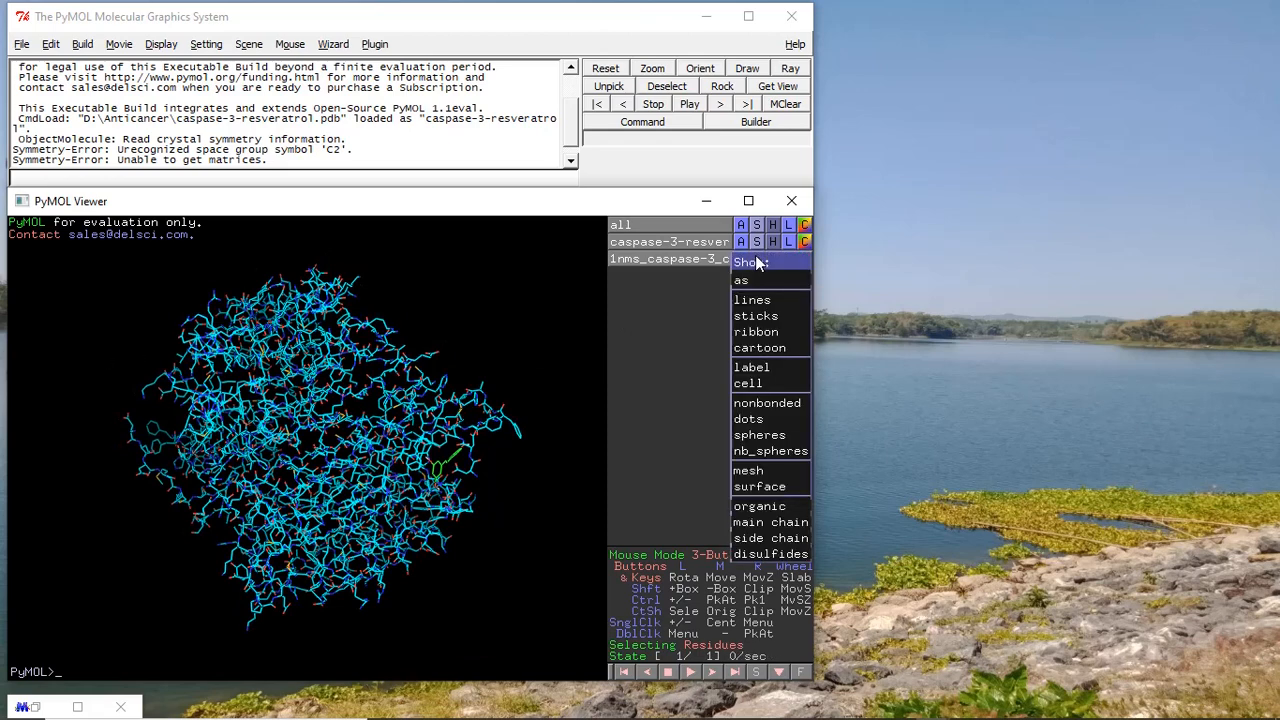
mouse_move(755, 282)
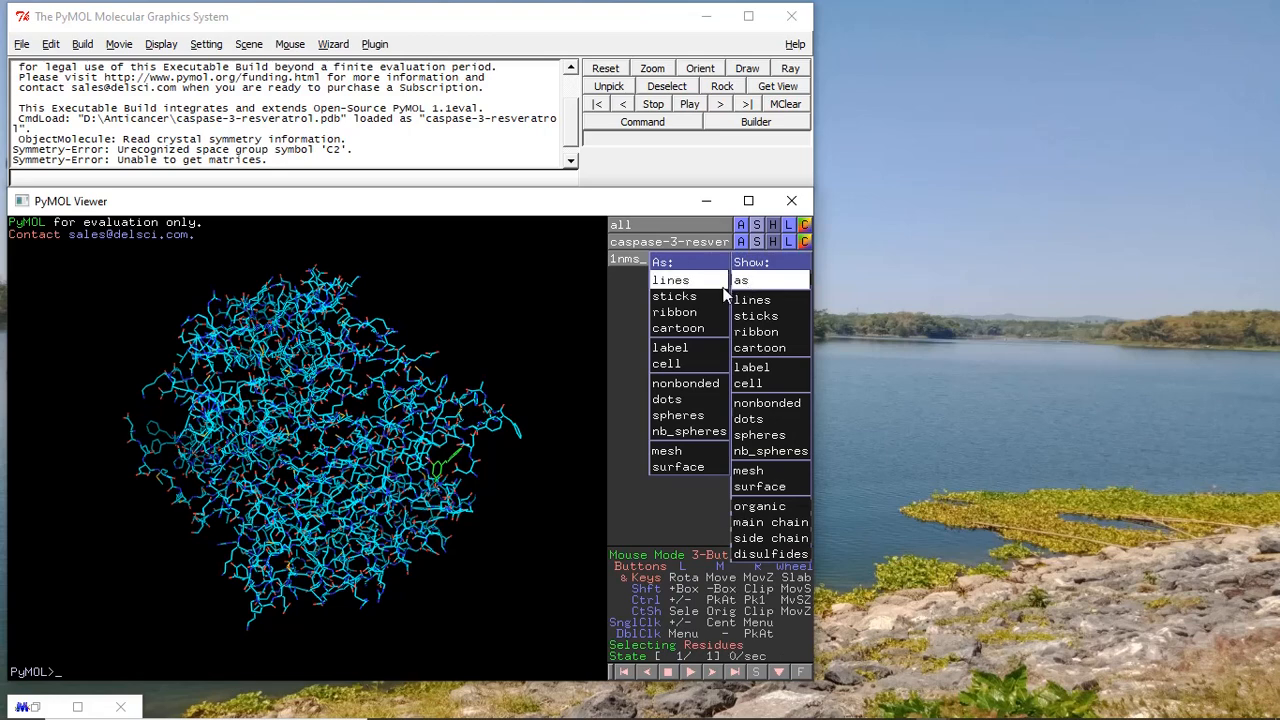
left_click(687, 314)
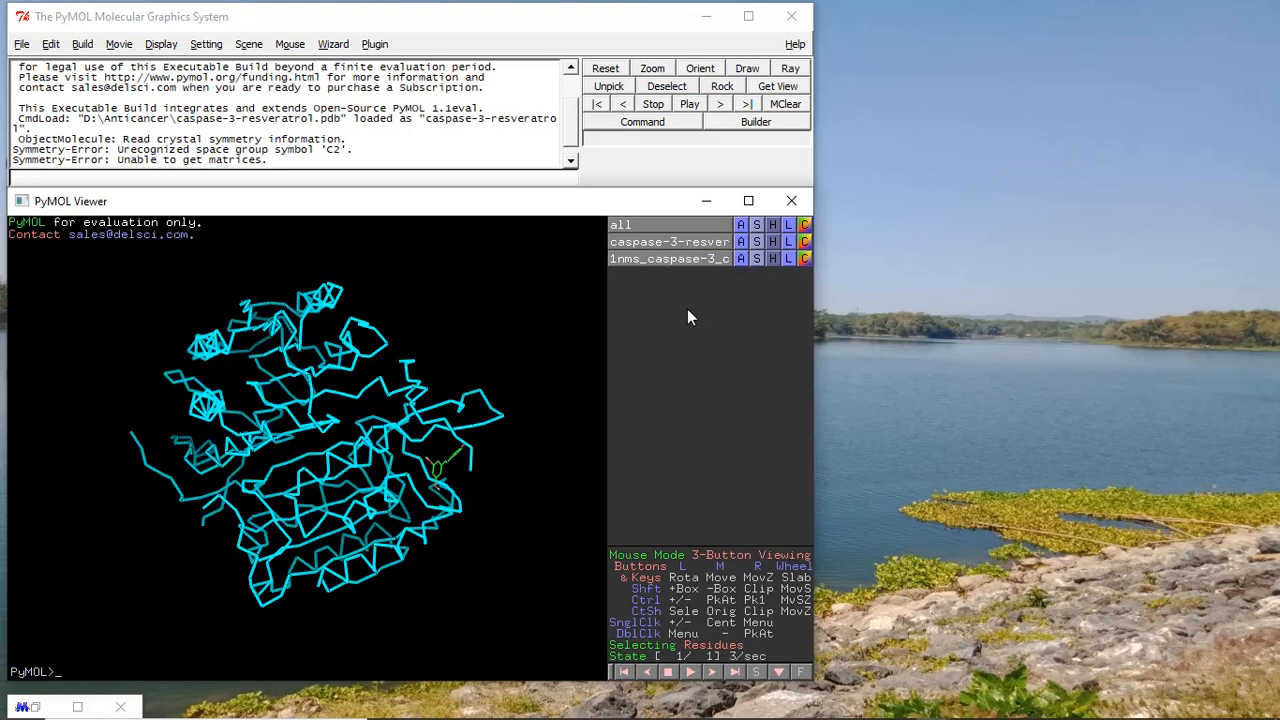
Step: Display the 1nms_caspase-3_clean protein as cartoon only and inspect the ligand's position in it
left_click(758, 258)
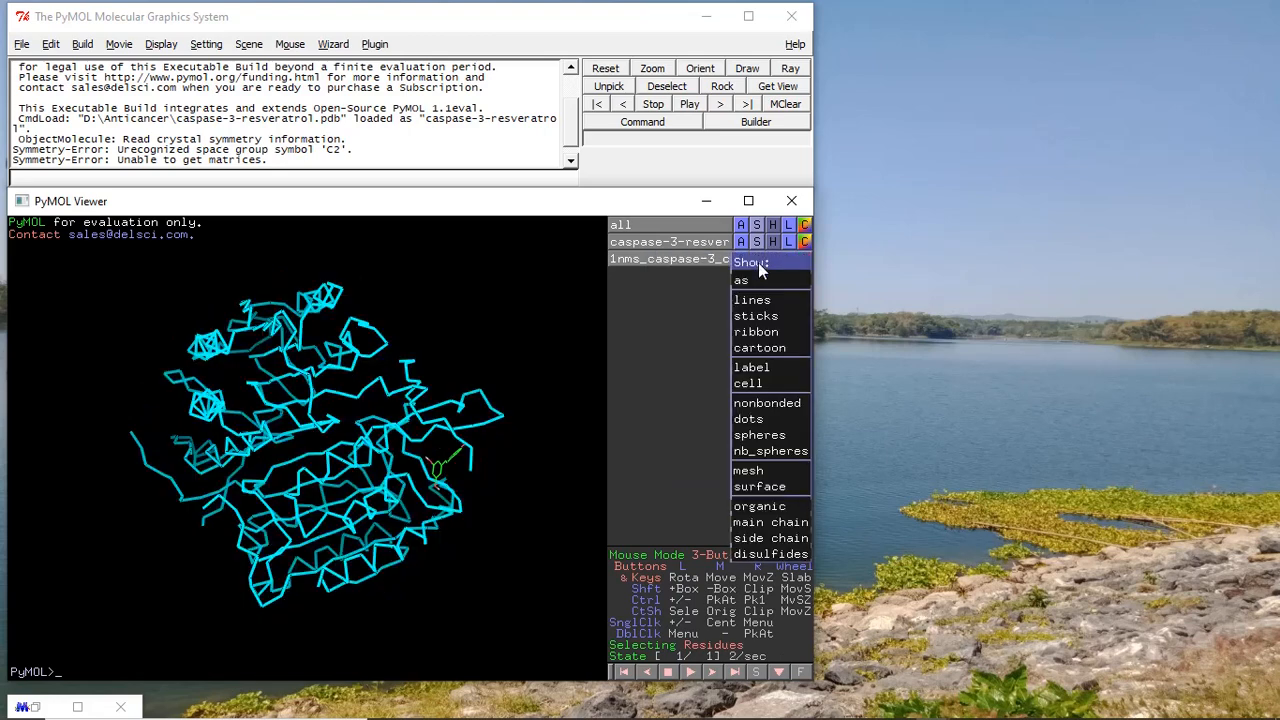
mouse_move(758, 282)
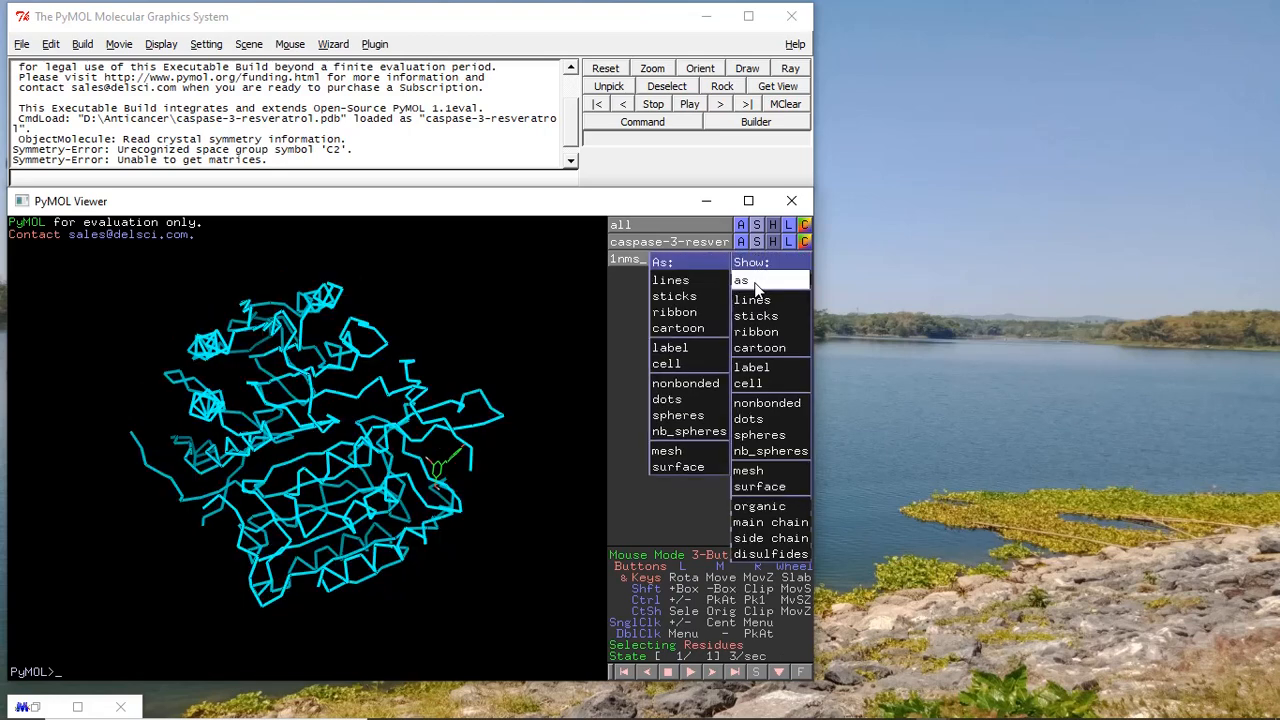
left_click(697, 330)
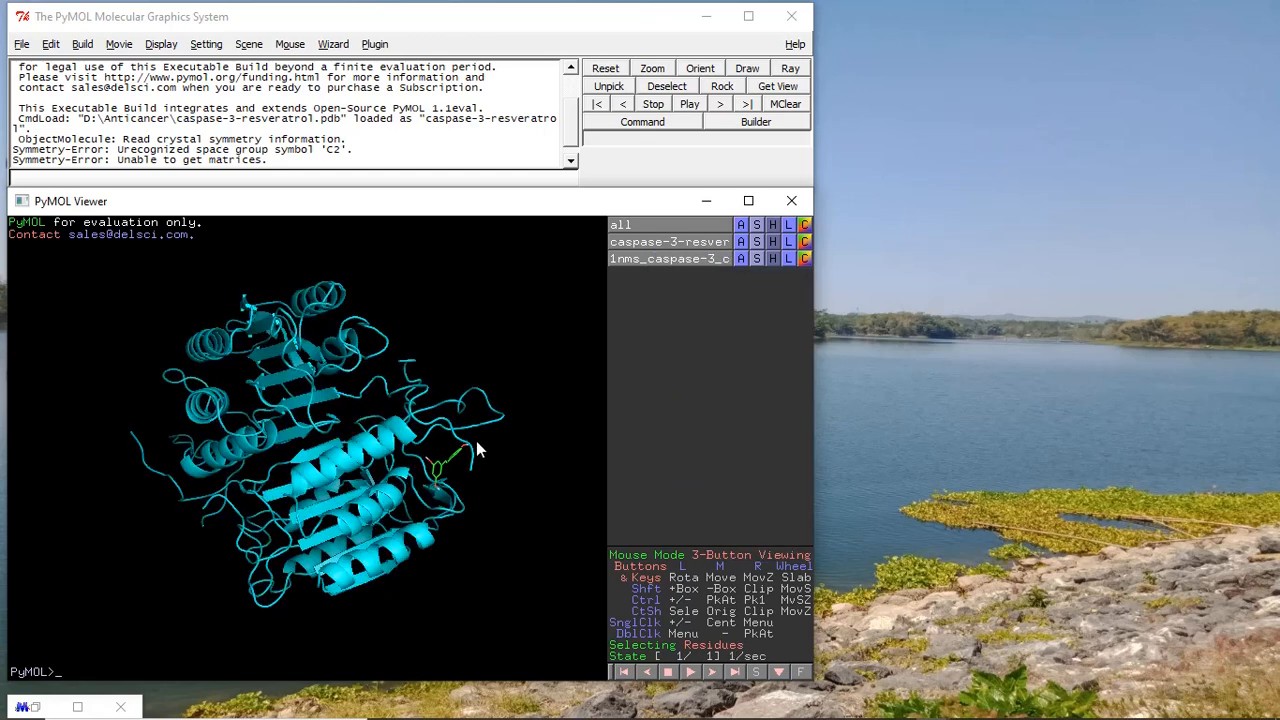
right_click_drag(476, 441, 470, 466)
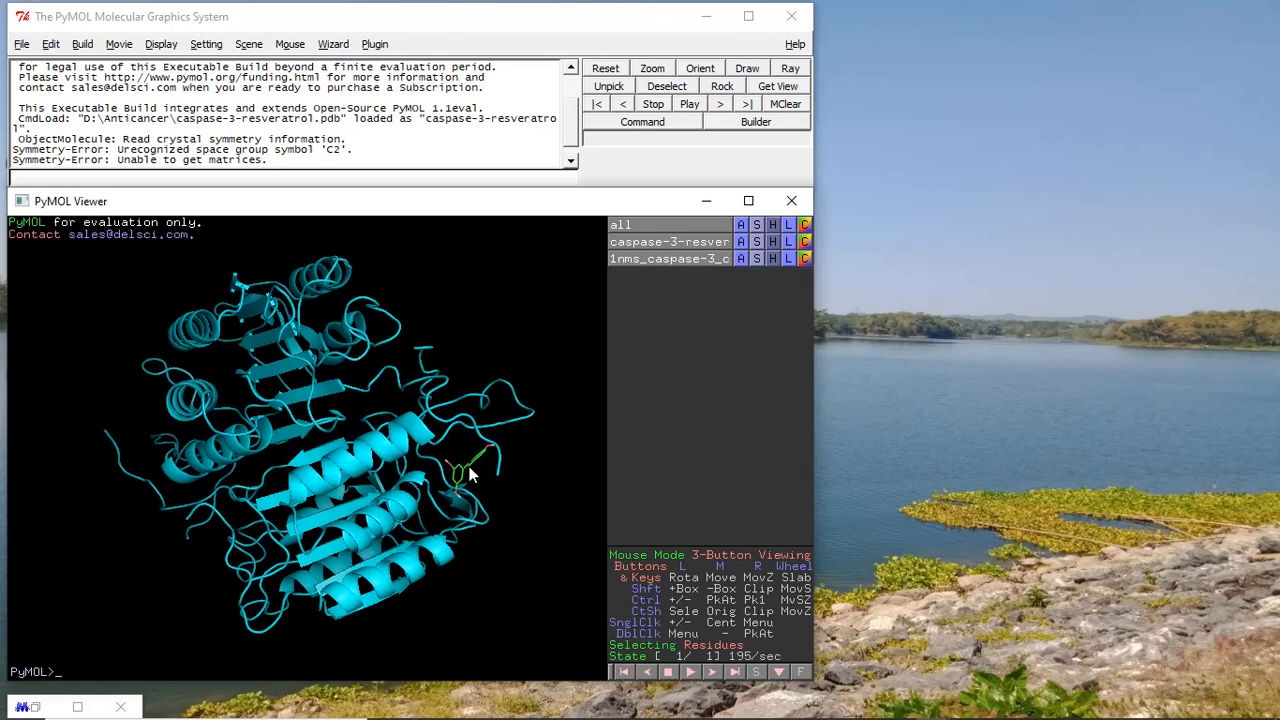
left_click_drag(457, 457, 449, 367)
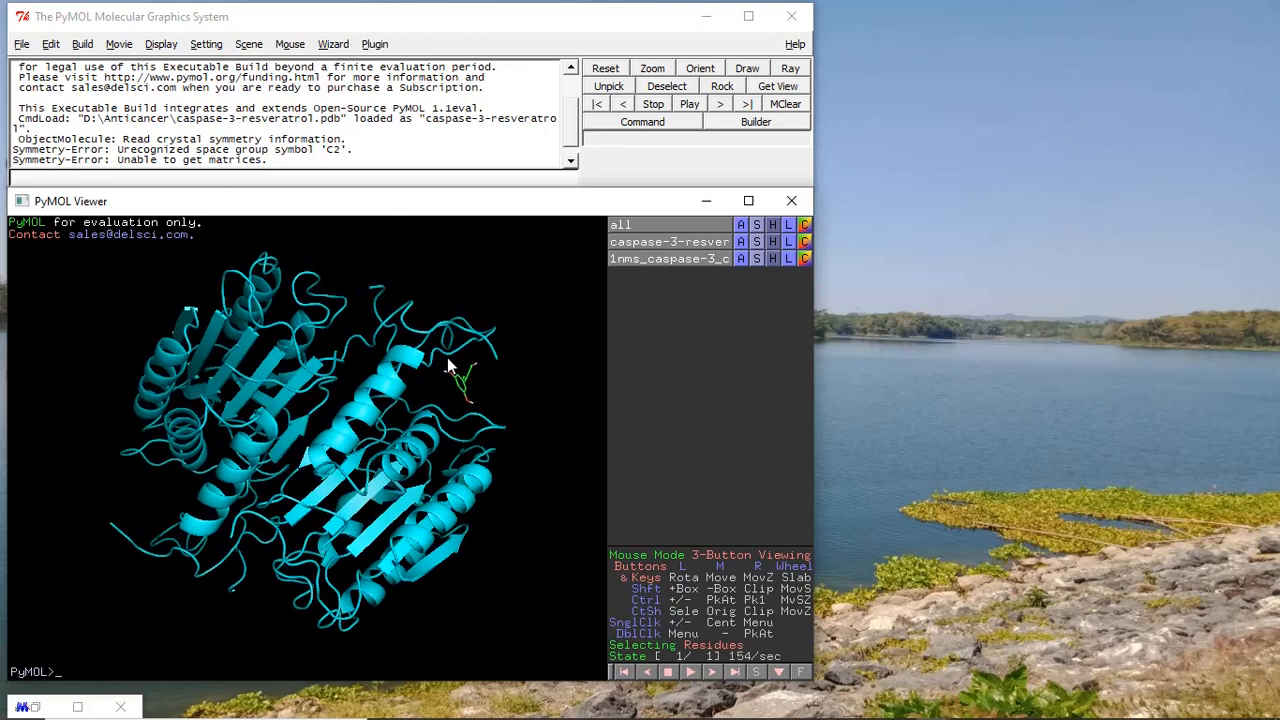
Step: Save the ligand and protein objects together as the PDB file "caspase-3-resveratrol_1nms_caspase-3_clean" in the Anticancer folder and close PyMOL
left_click(21, 45)
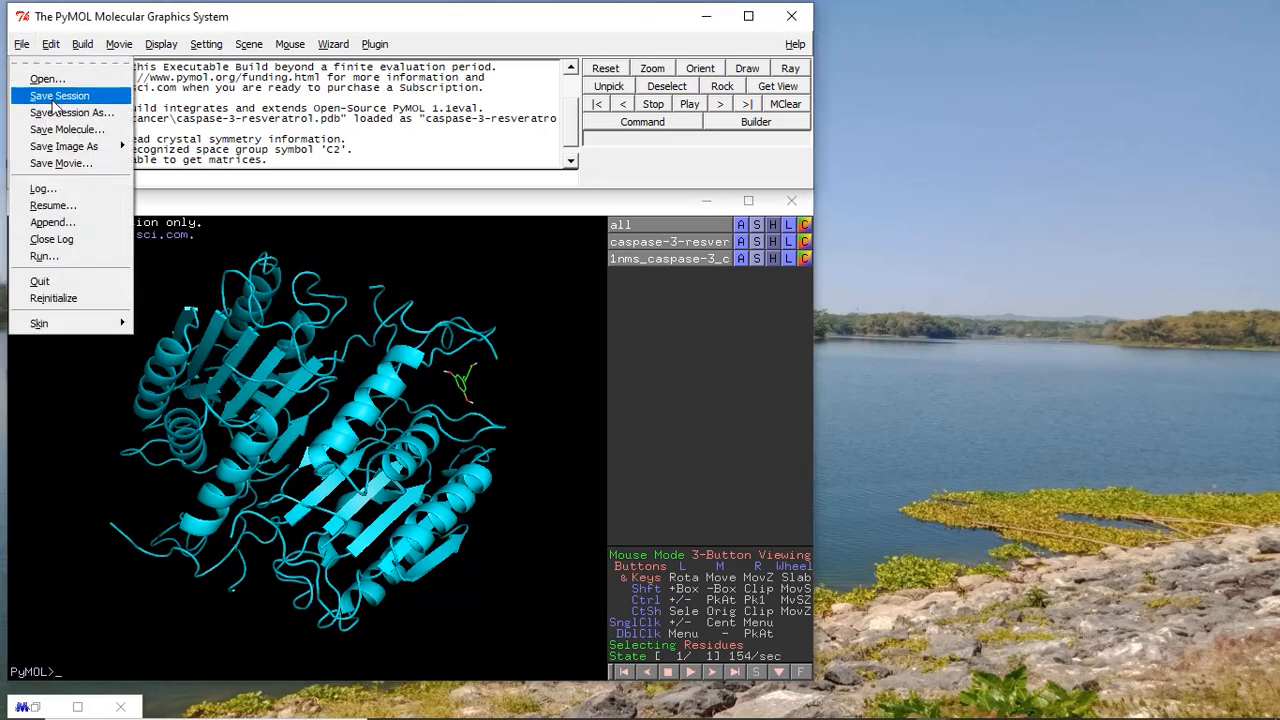
left_click(67, 131)
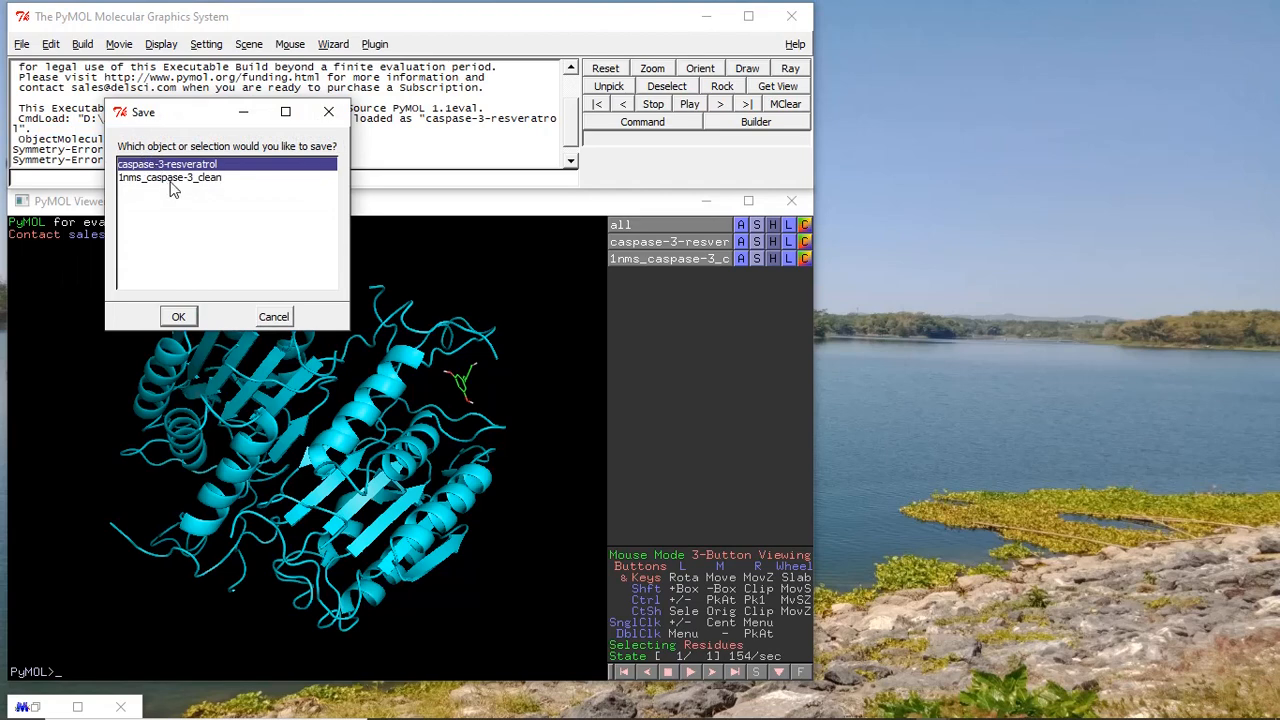
left_click(171, 179)
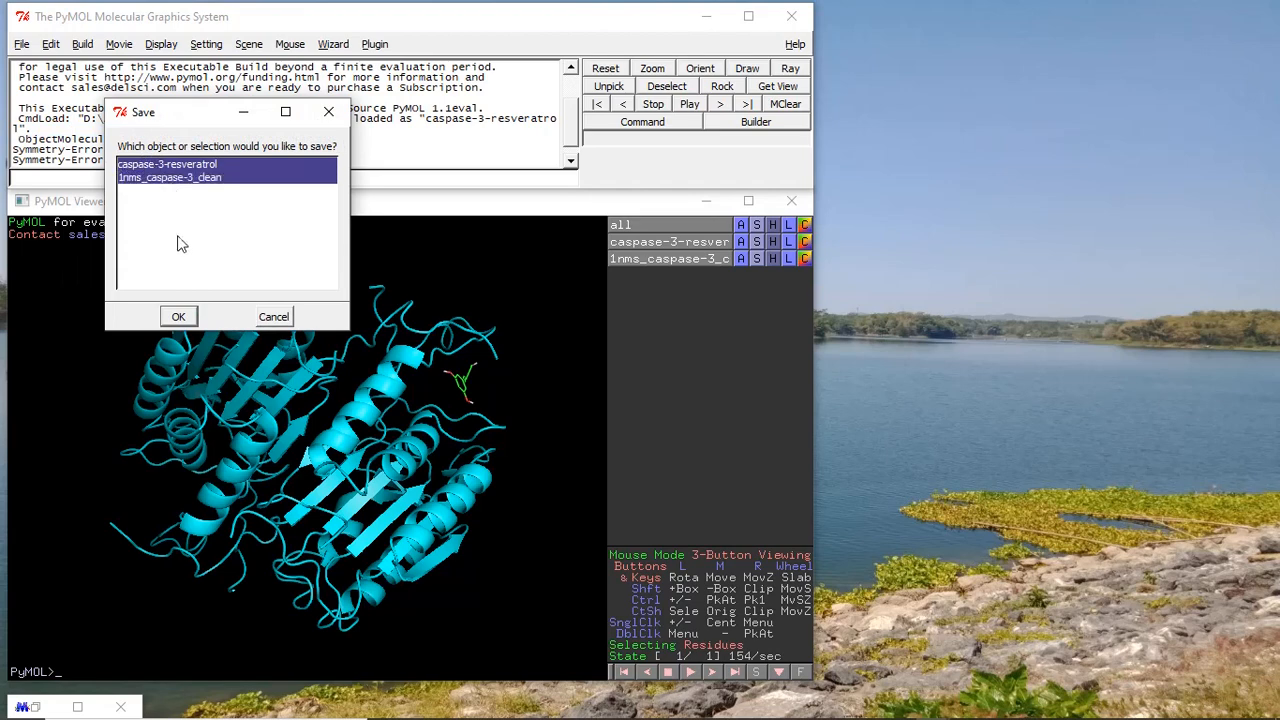
left_click(181, 316)
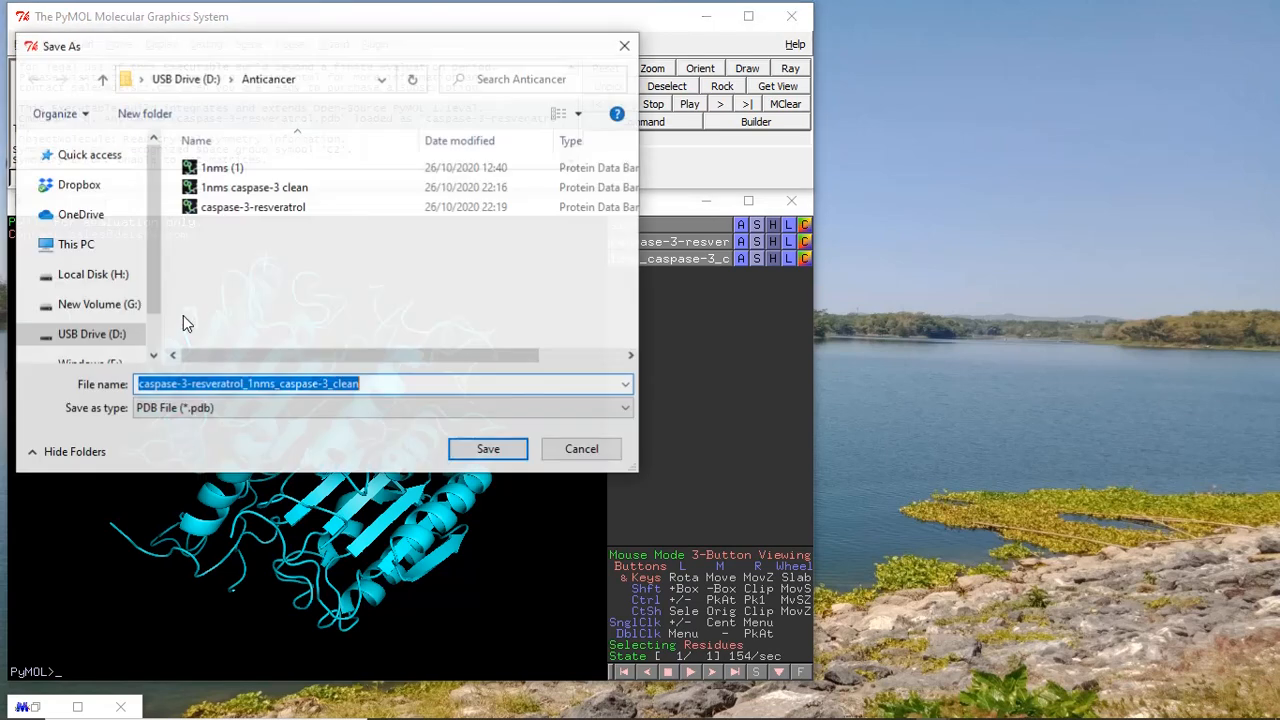
left_click(491, 452)
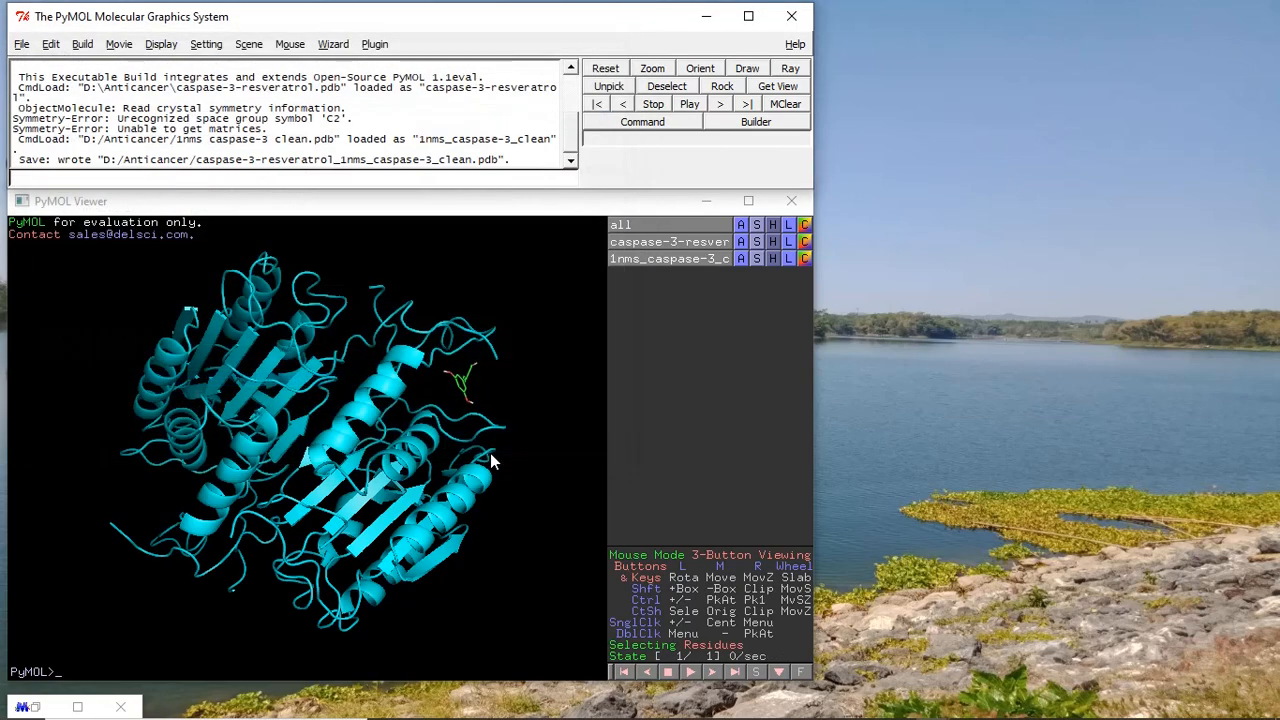
left_click(791, 16)
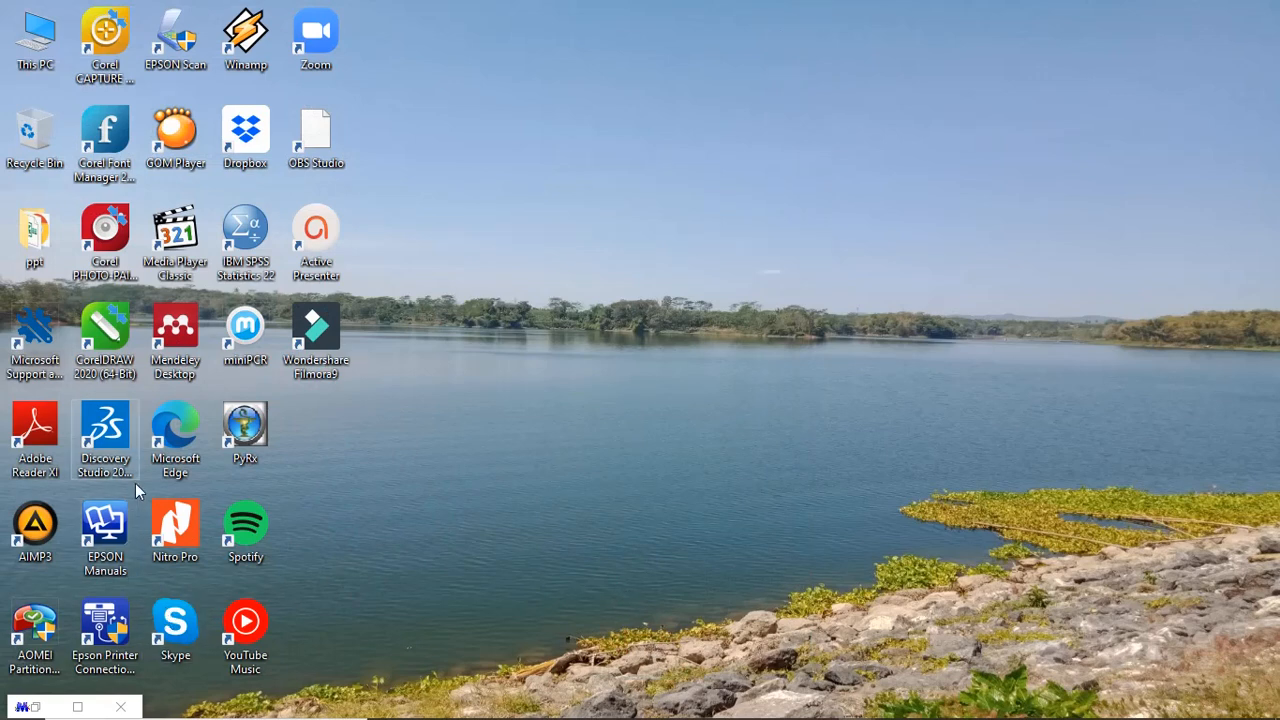
Step: Launch Discovery Studio Visualizer and open the combined caspase-3-resveratrol_1nms_caspase-3_clean file from the Anticancer folder
left_click(104, 422)
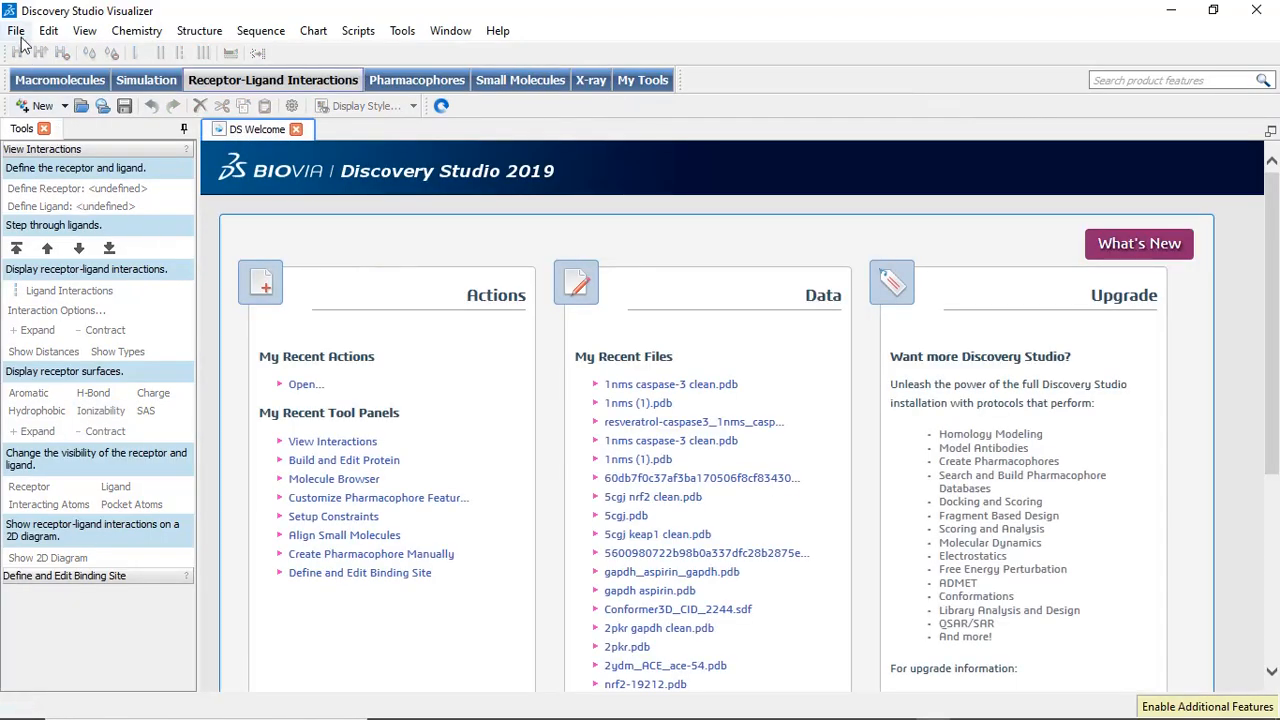
left_click(20, 34)
left_click(30, 72)
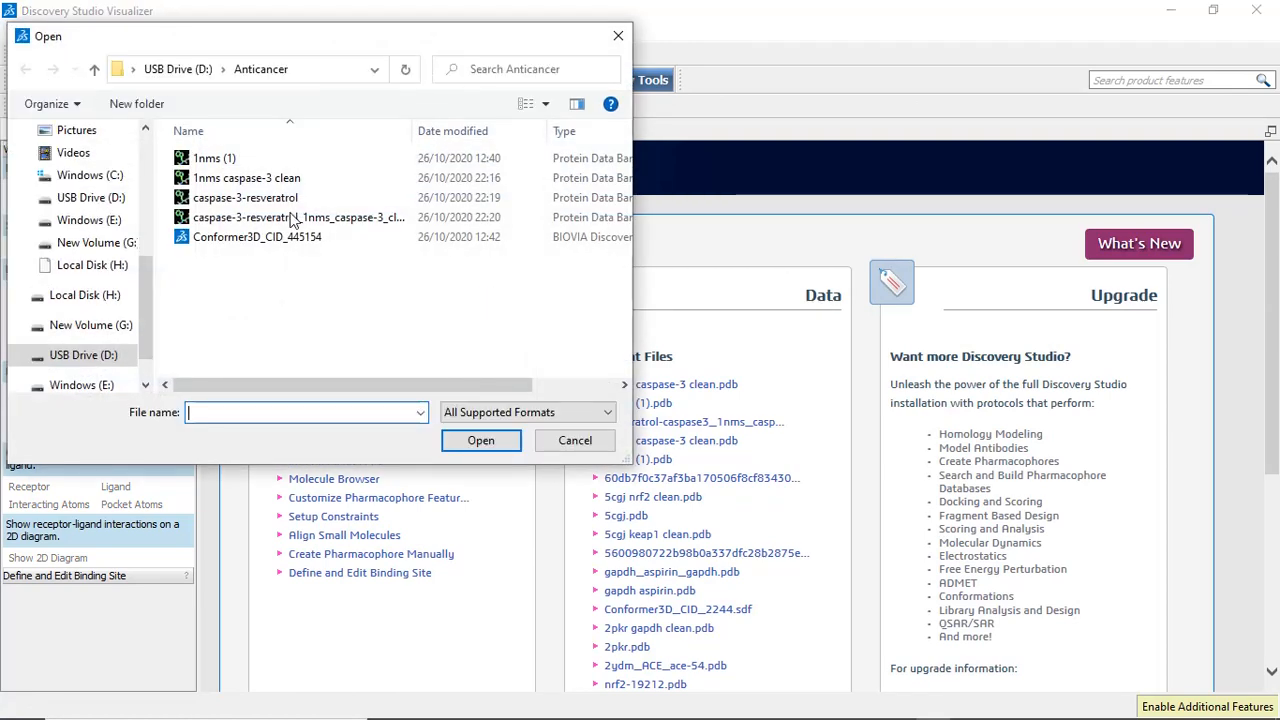
left_click(293, 222)
double_click(293, 220)
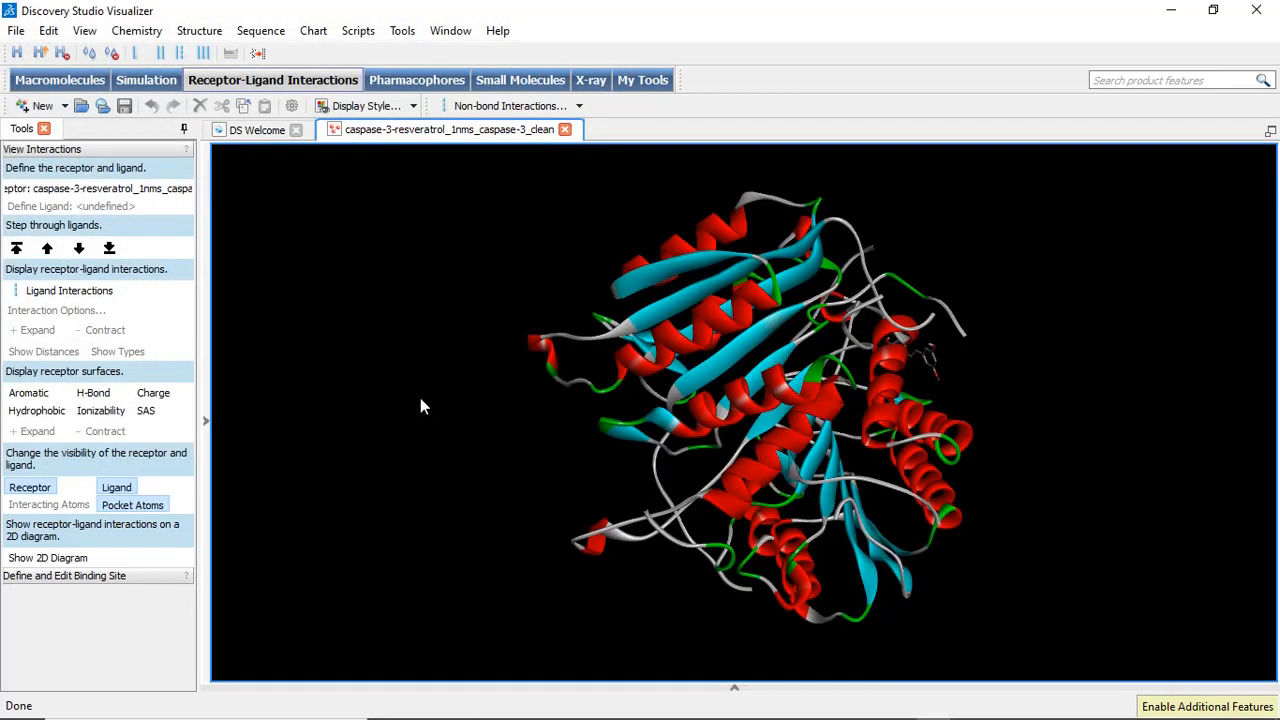
Step: Set the background color of the 3D structure view to white
right_click(420, 405)
mouse_move(505, 305)
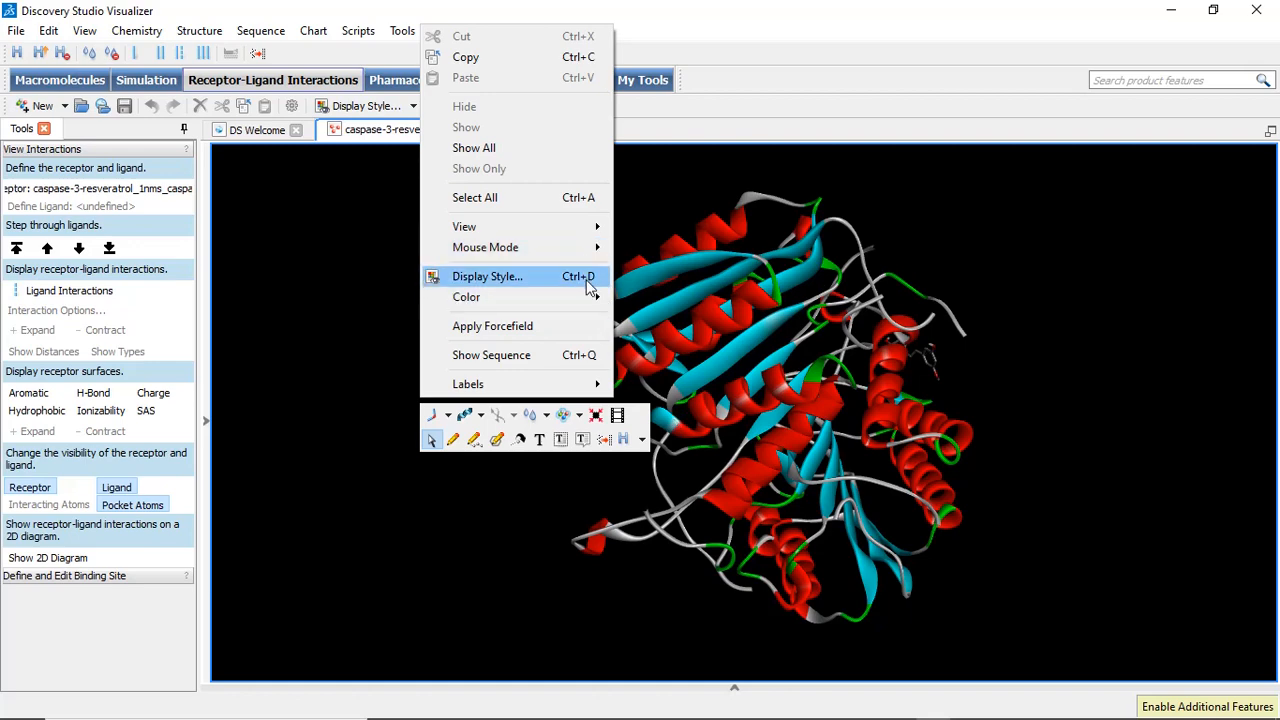
mouse_move(586, 297)
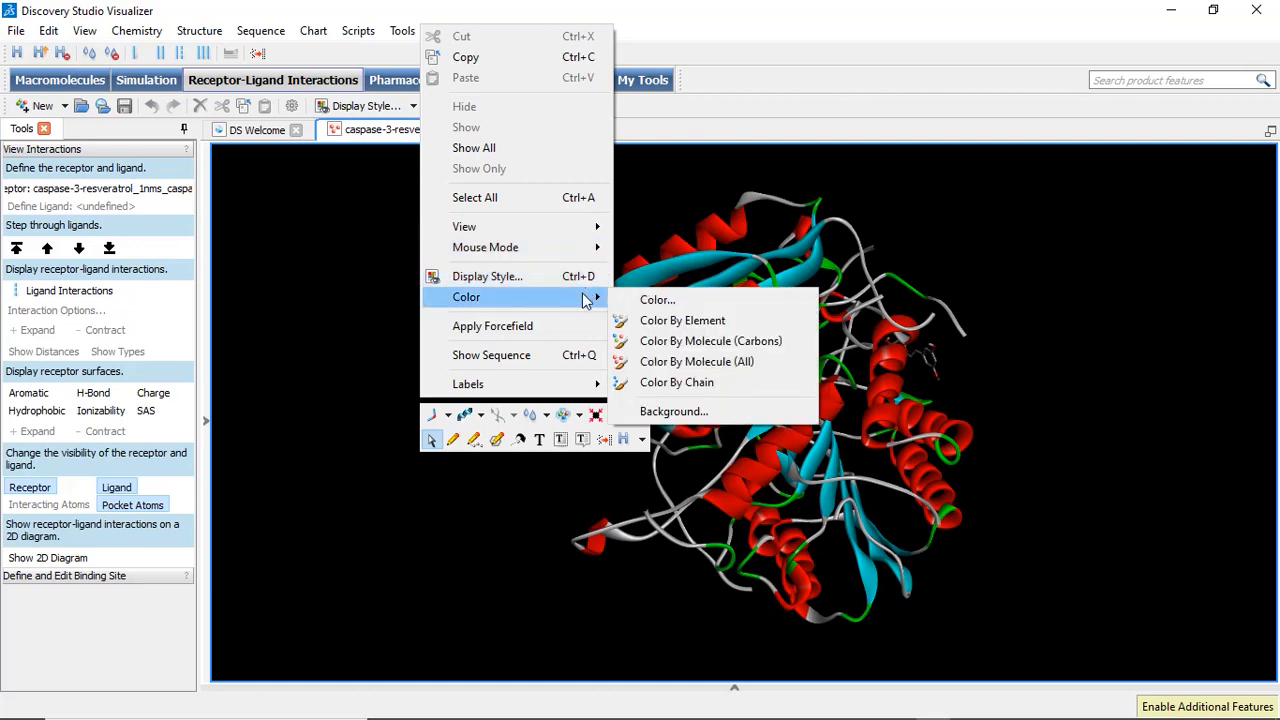
left_click(660, 412)
left_click(612, 357)
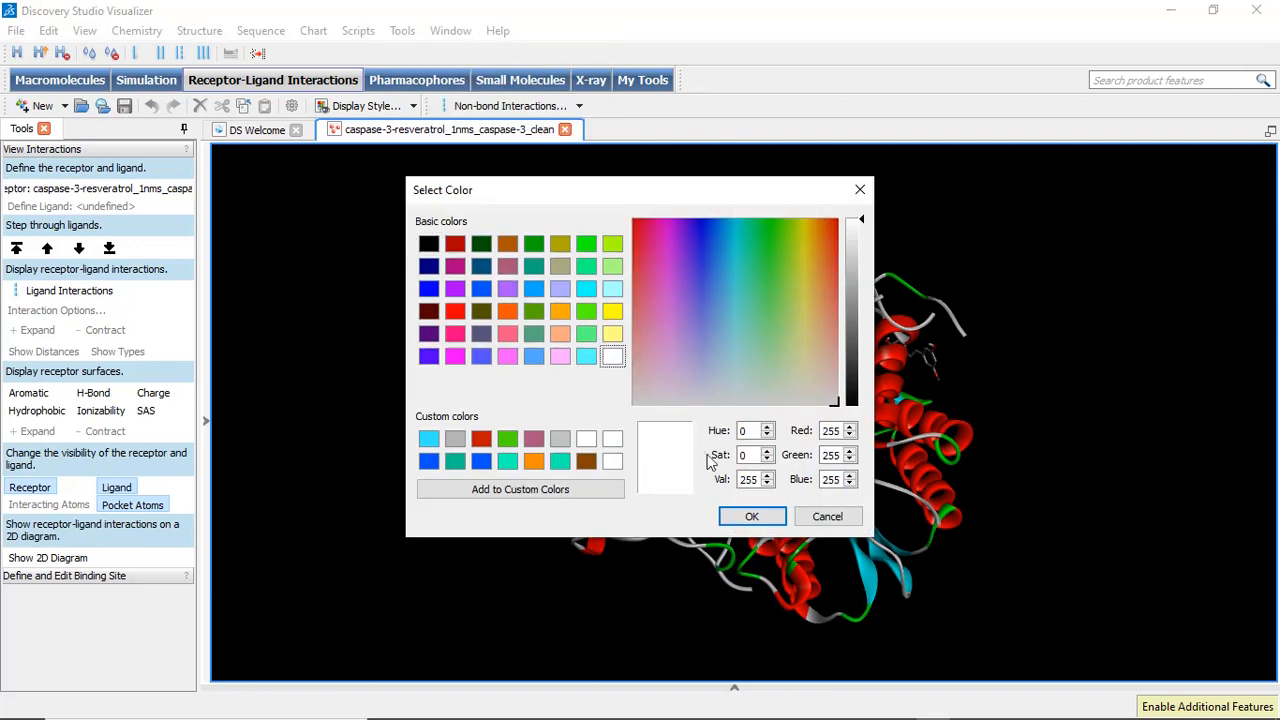
left_click(750, 516)
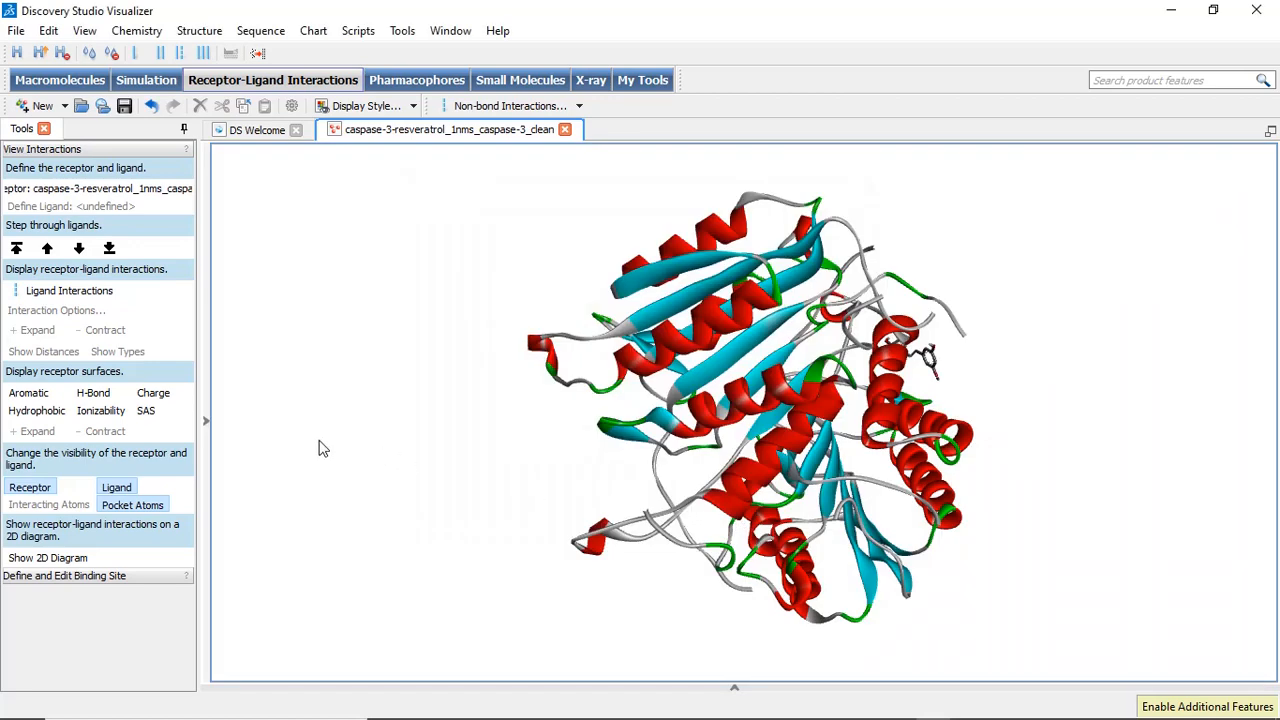
Step: Show the structure hierarchy and color the Protein Groups light cyan (RGB 170, 255, 255)
left_click(207, 427)
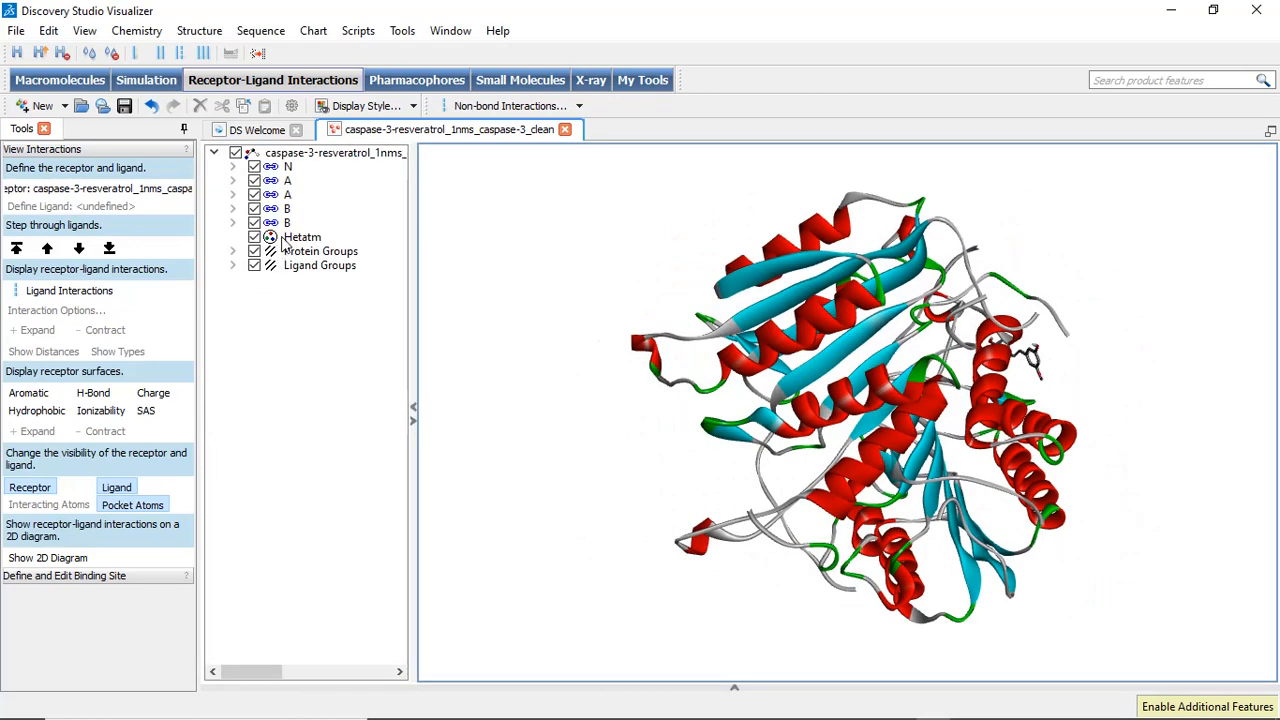
left_click(278, 257)
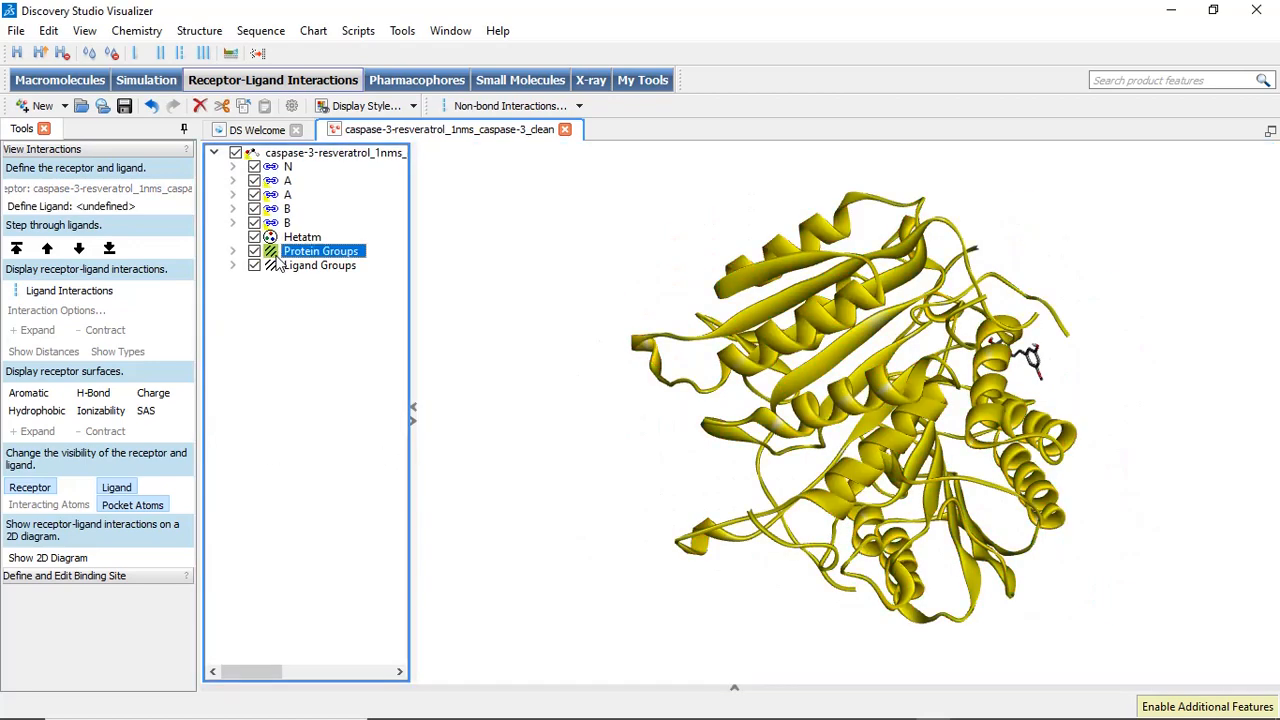
left_click(85, 30)
left_click(110, 75)
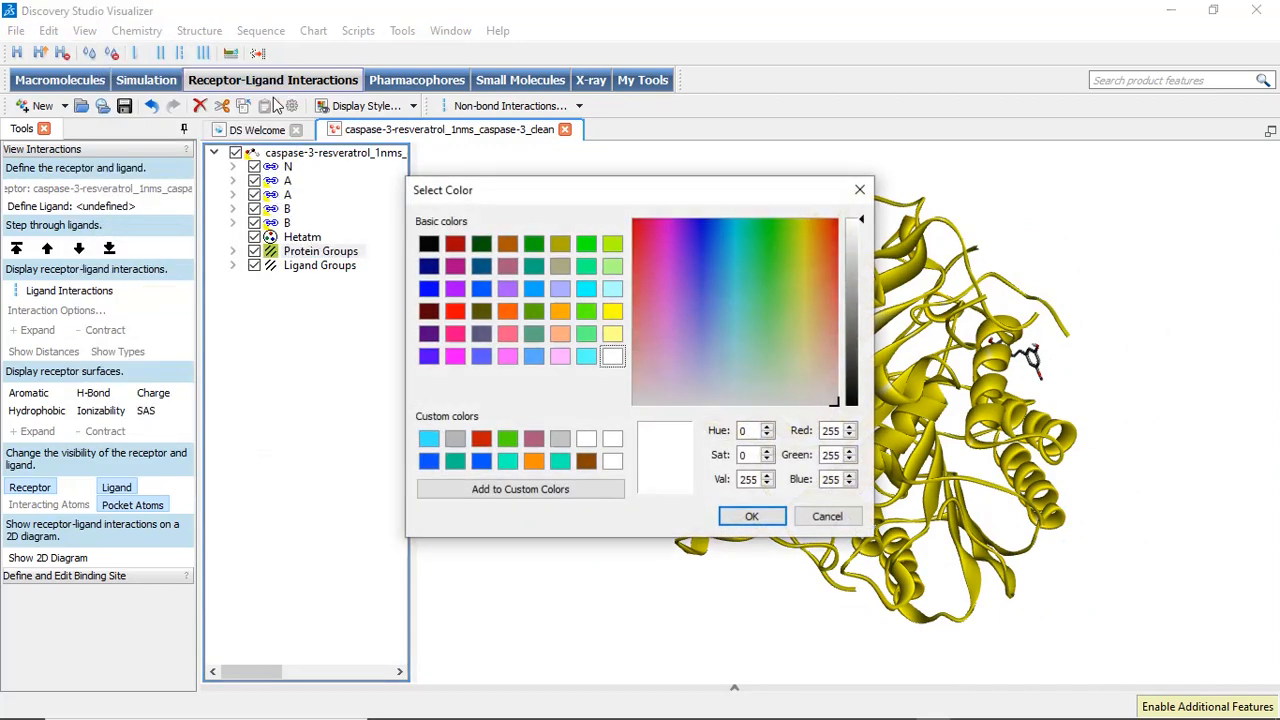
left_click(612, 289)
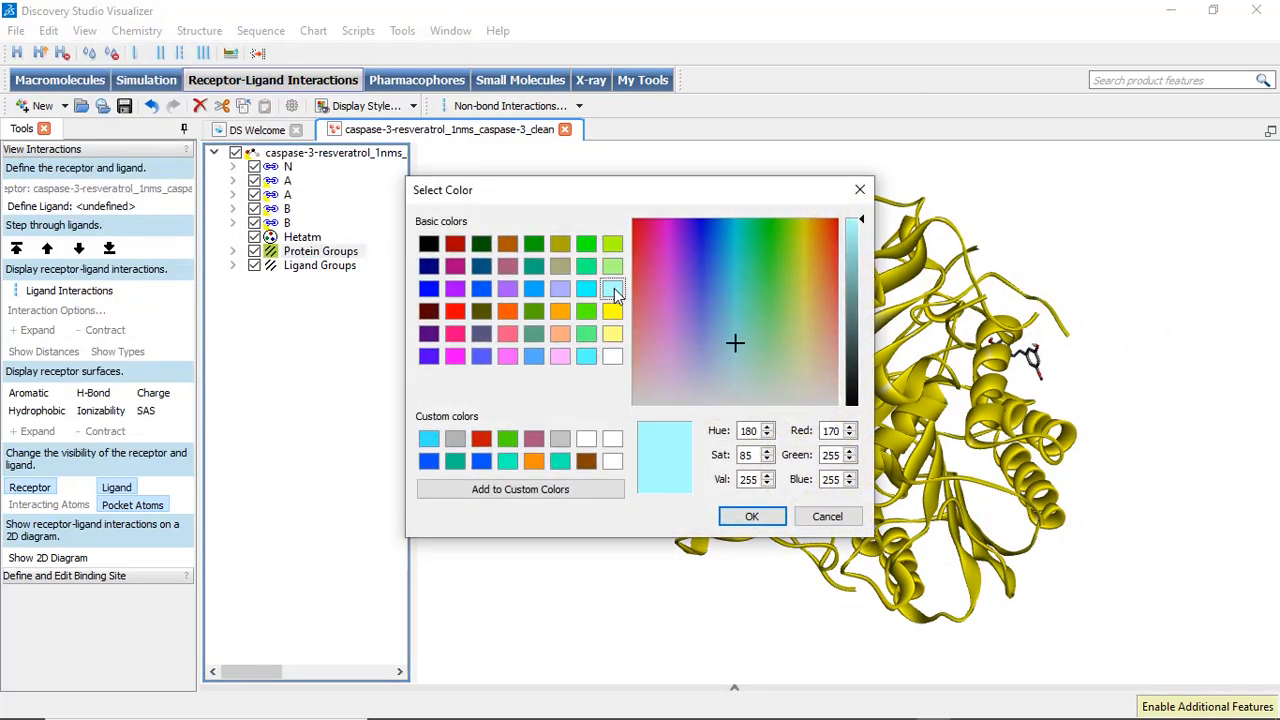
left_click(751, 516)
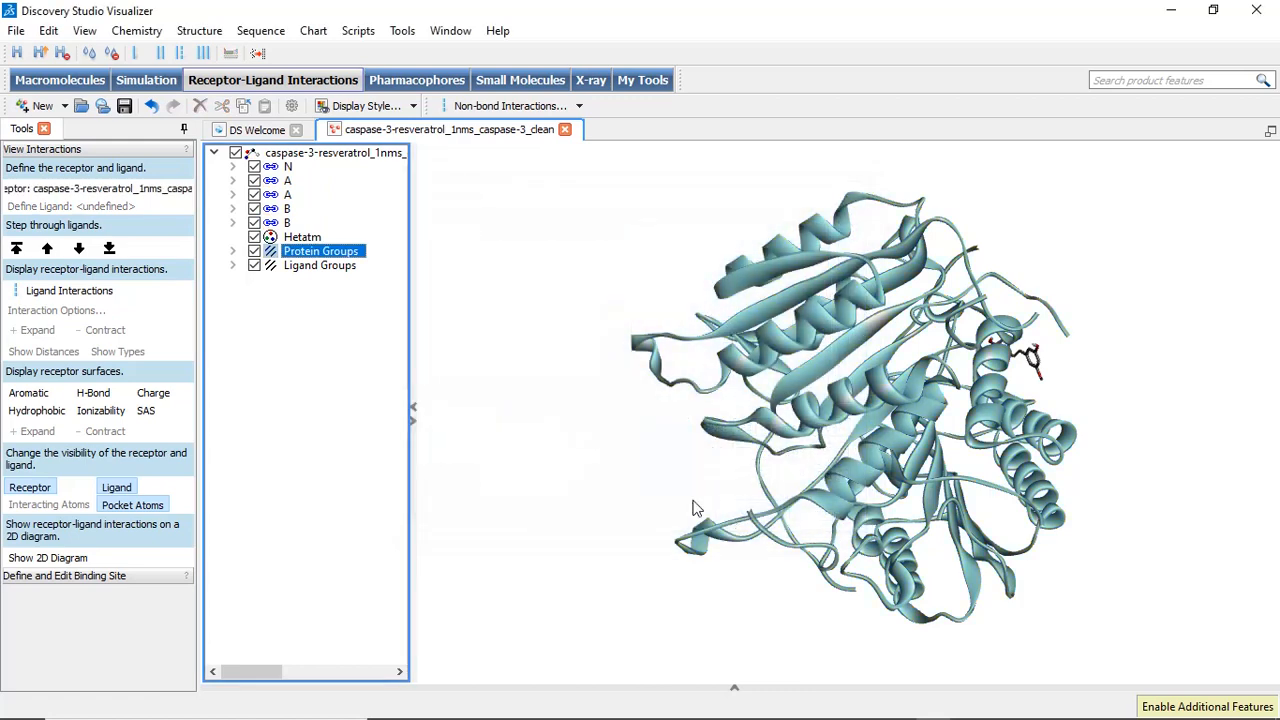
Step: Color the Ligand Groups with the bright pink basic color so the ligand contrasts with the protein
left_click(334, 266)
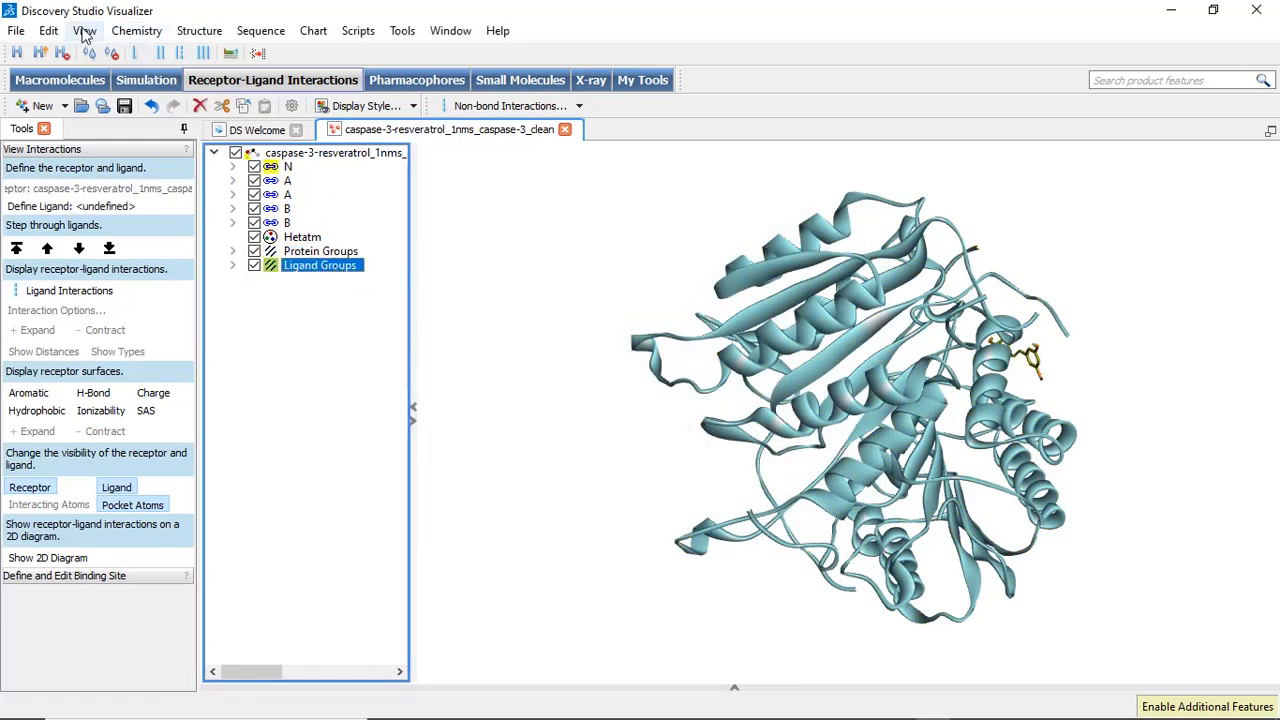
left_click(84, 30)
left_click(110, 75)
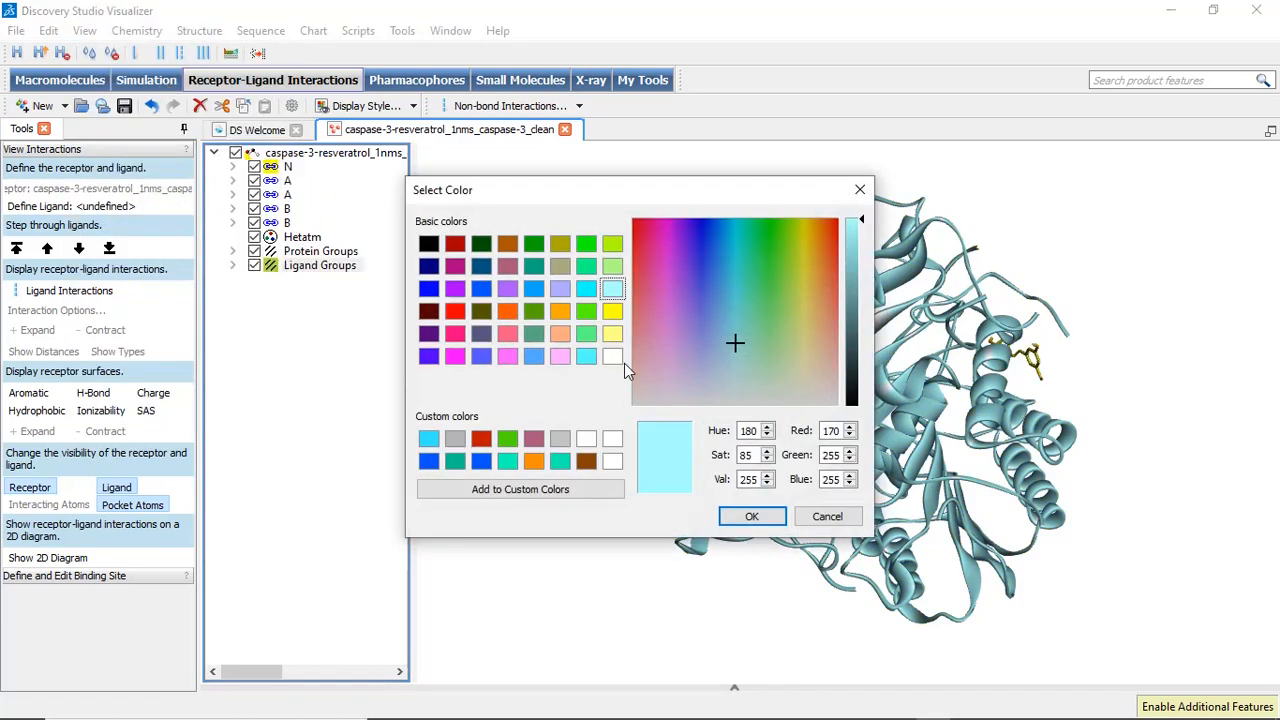
left_click(455, 334)
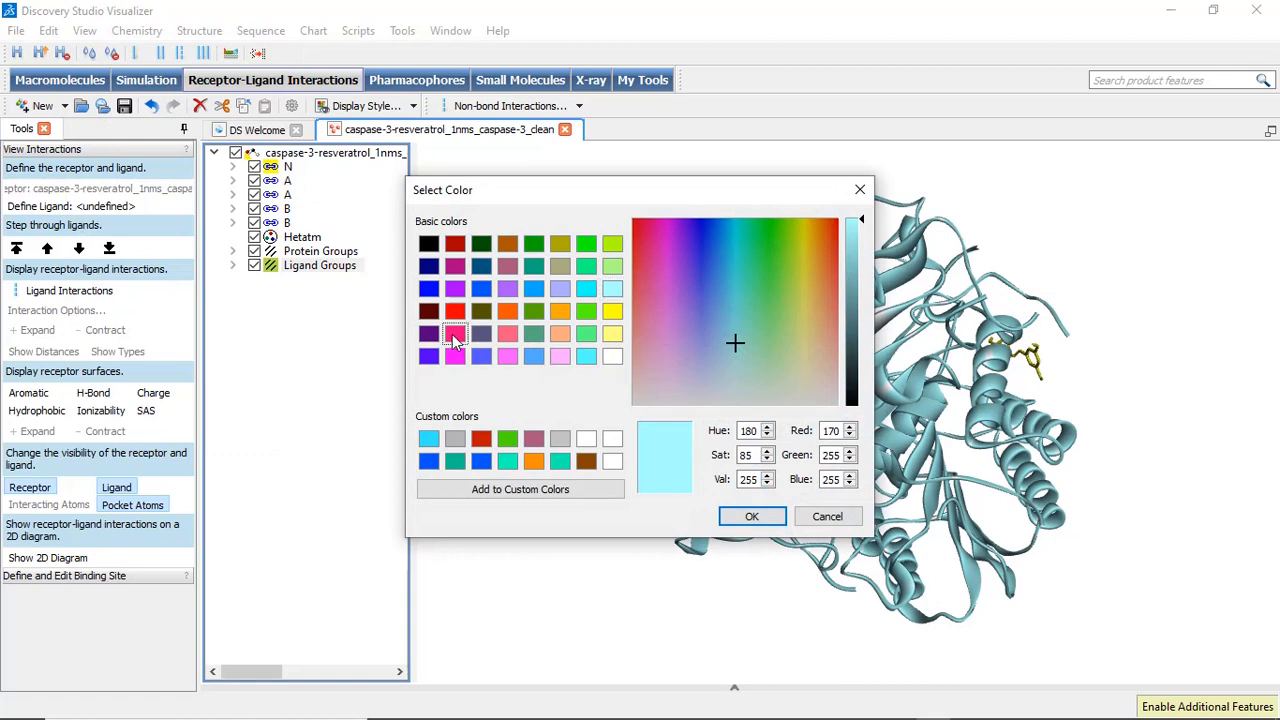
left_click(752, 517)
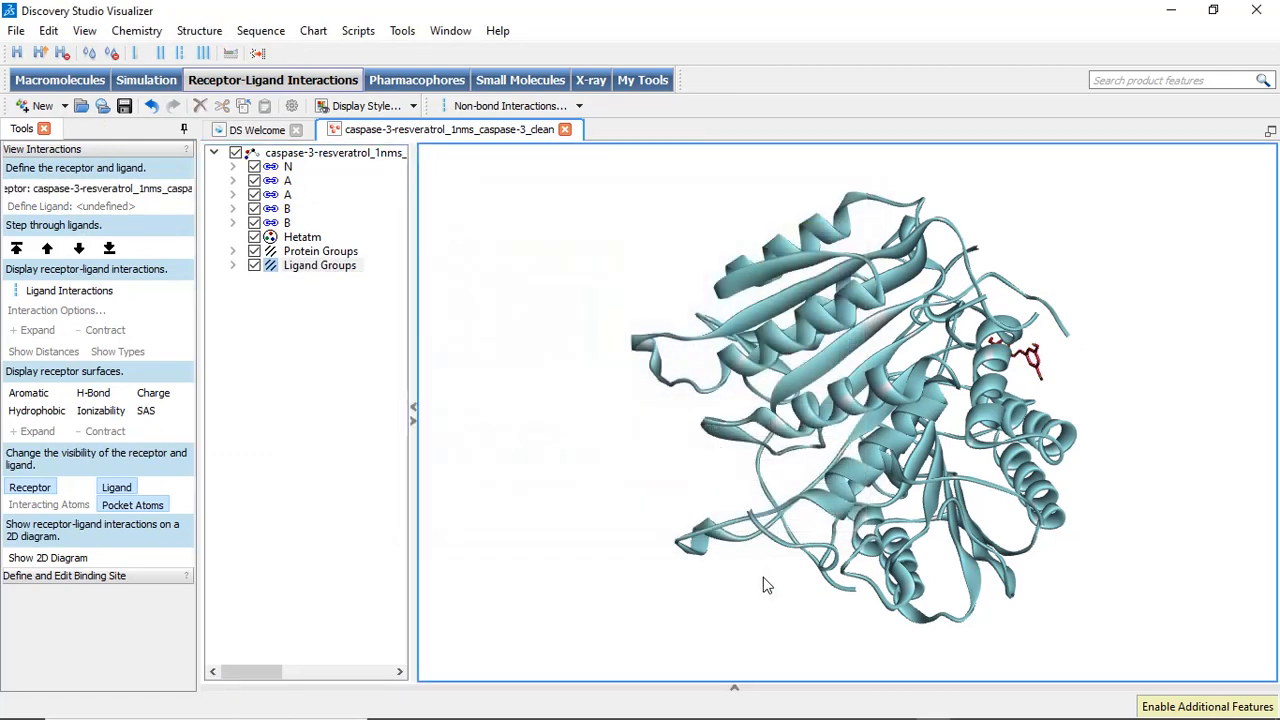
middle_click_drag(766, 586, 689, 561)
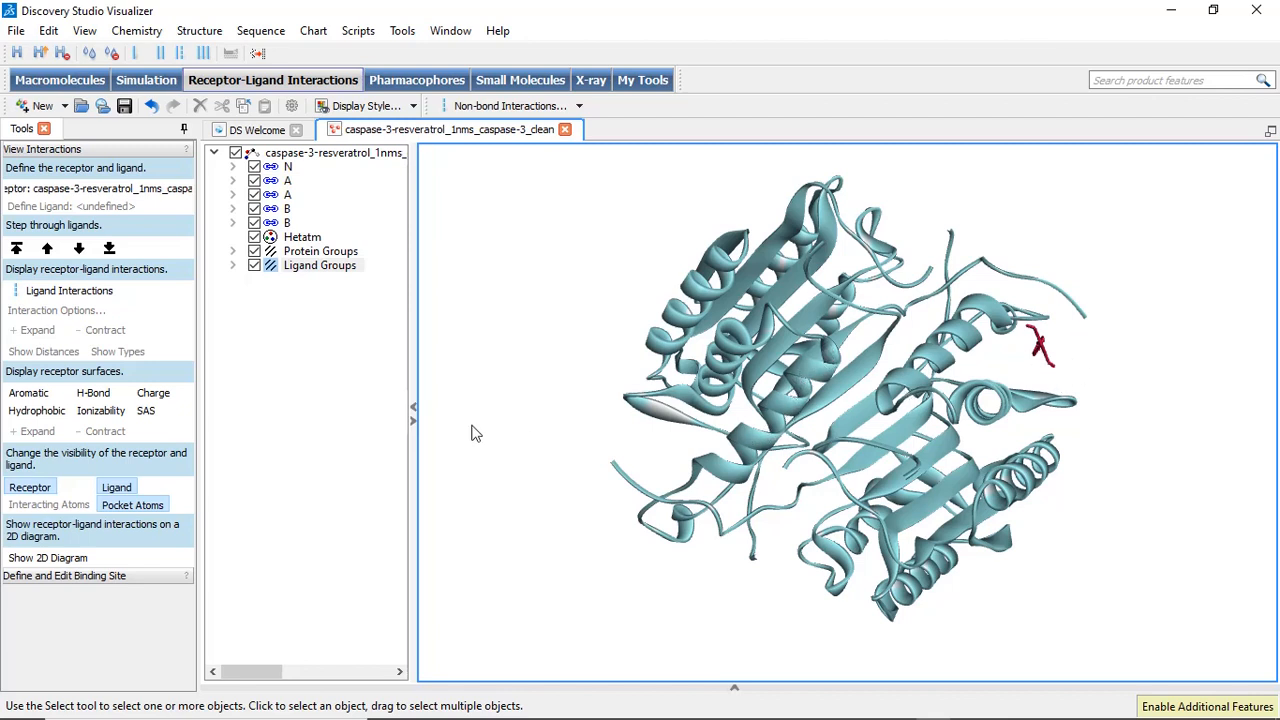
Step: Hide the structure hierarchy and display the ligand's interactions with the receptor residues
left_click(414, 413)
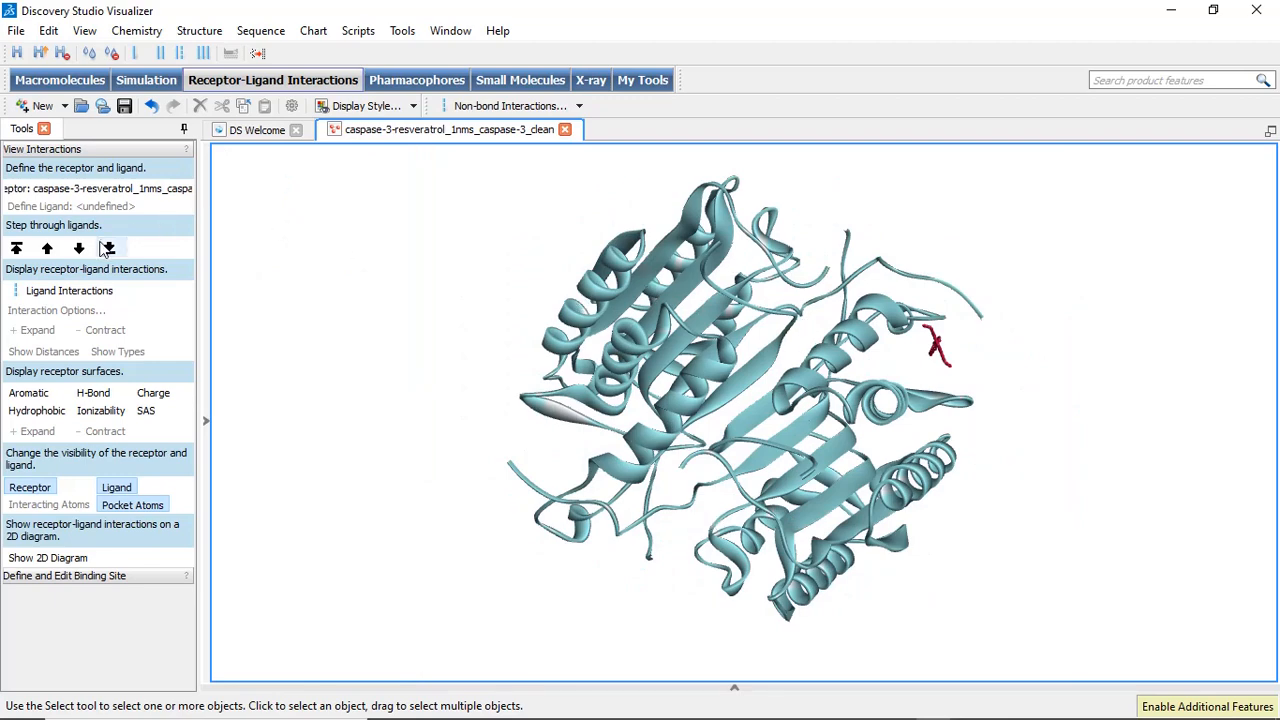
left_click(68, 291)
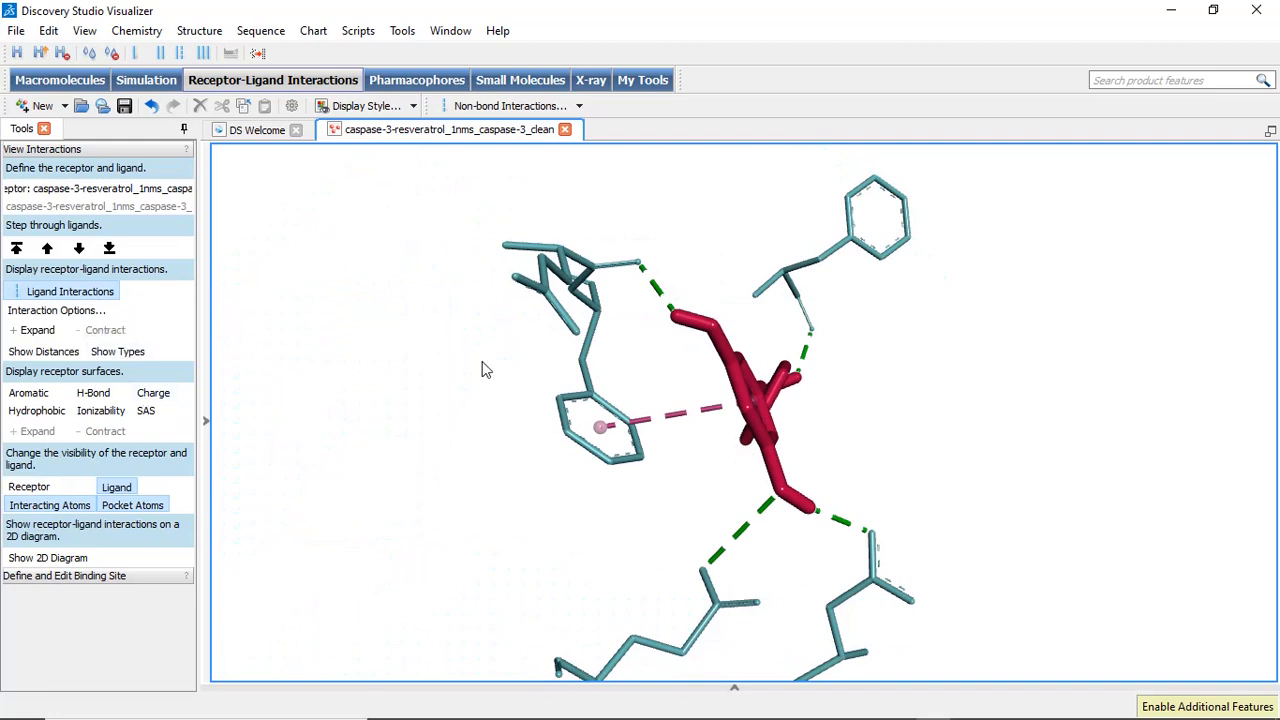
scroll(481, 370, "down", 2)
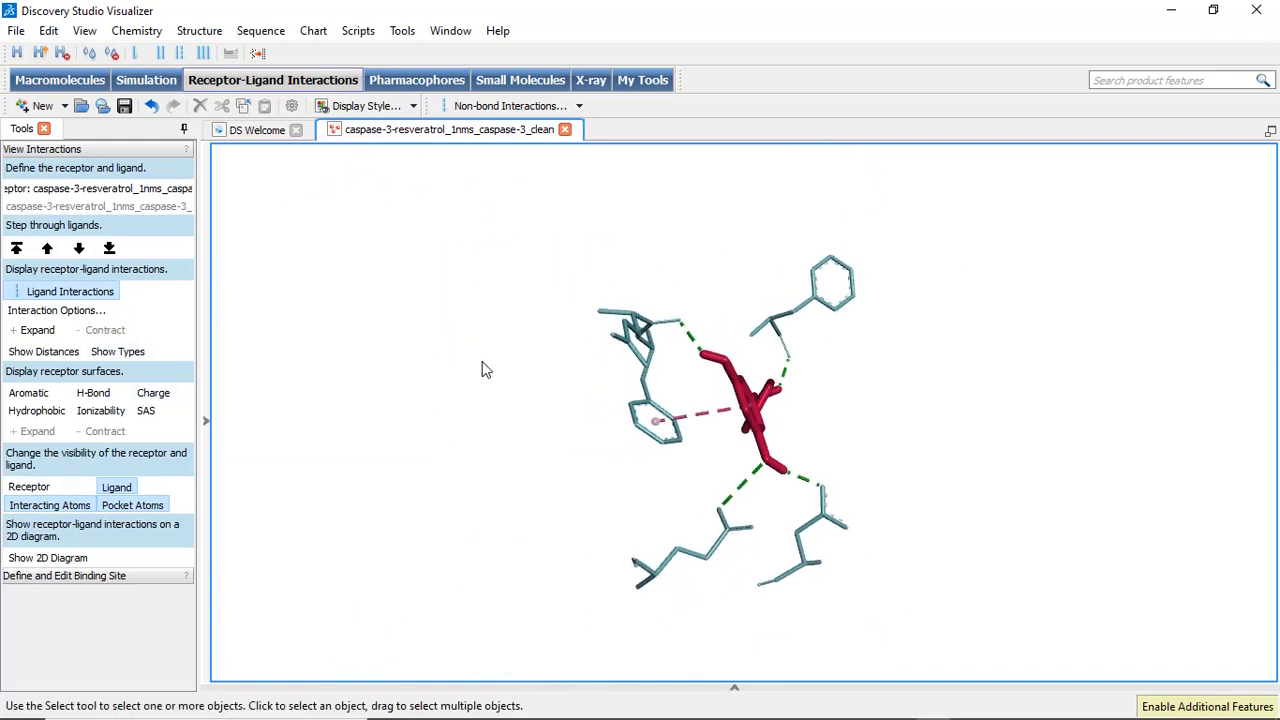
Step: Add labels for the Residue object with the Name attribute in black Arial, size 10
right_click(481, 370)
mouse_move(522, 366)
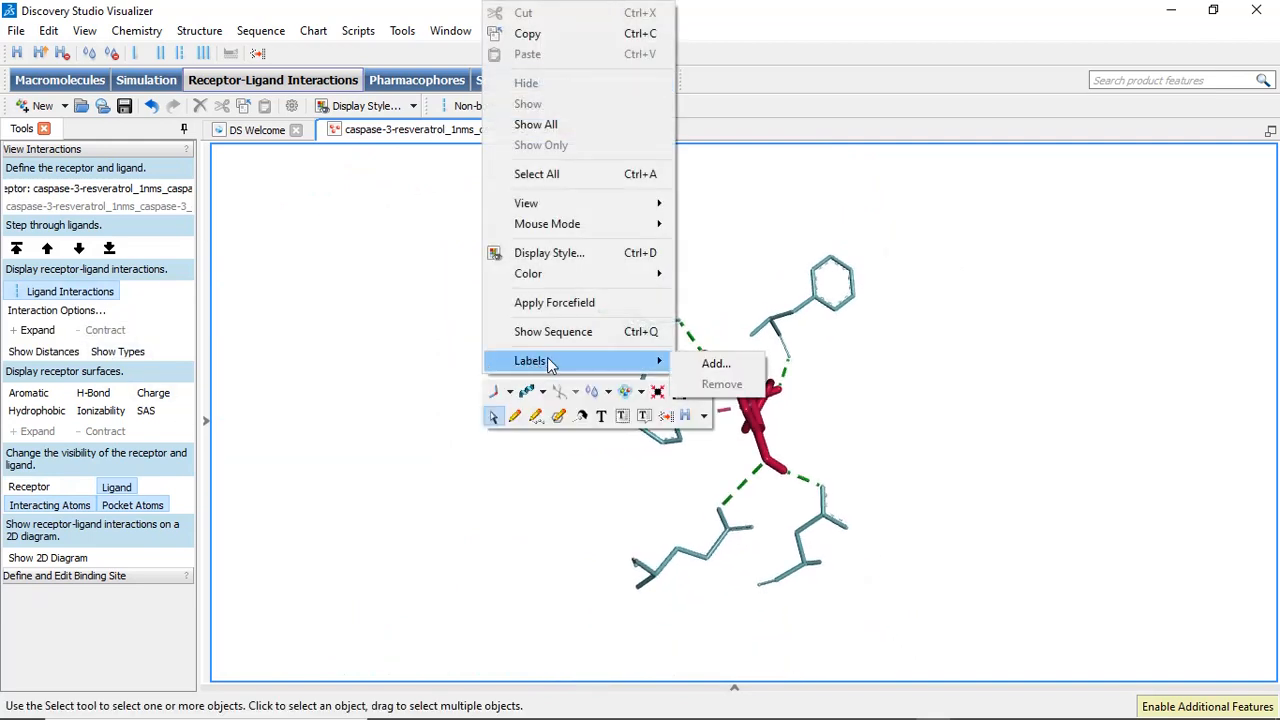
left_click(709, 362)
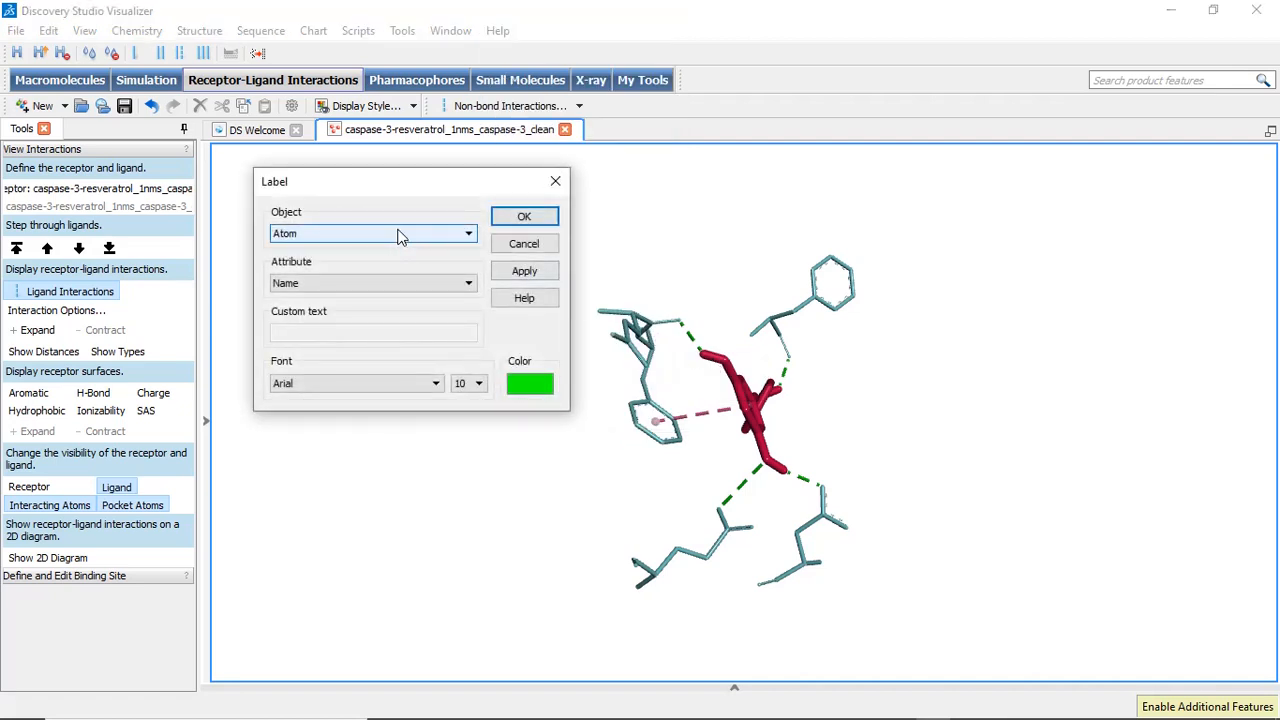
left_click(398, 236)
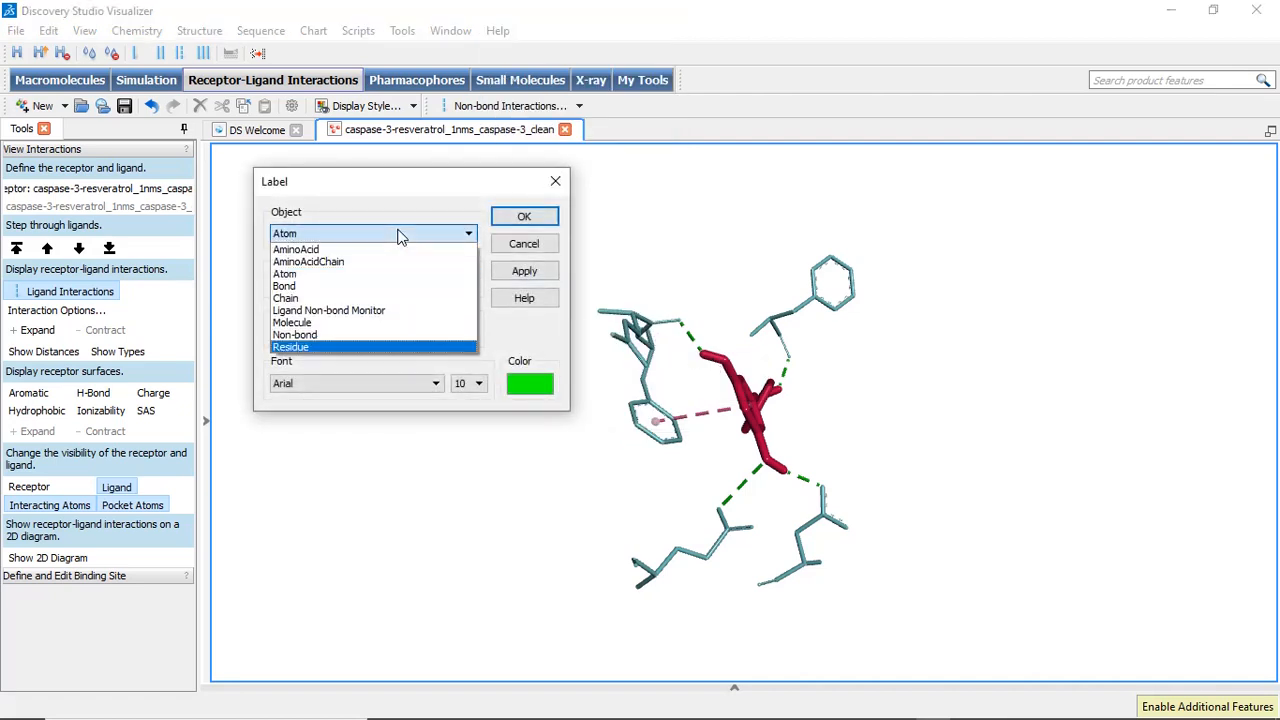
key("Return")
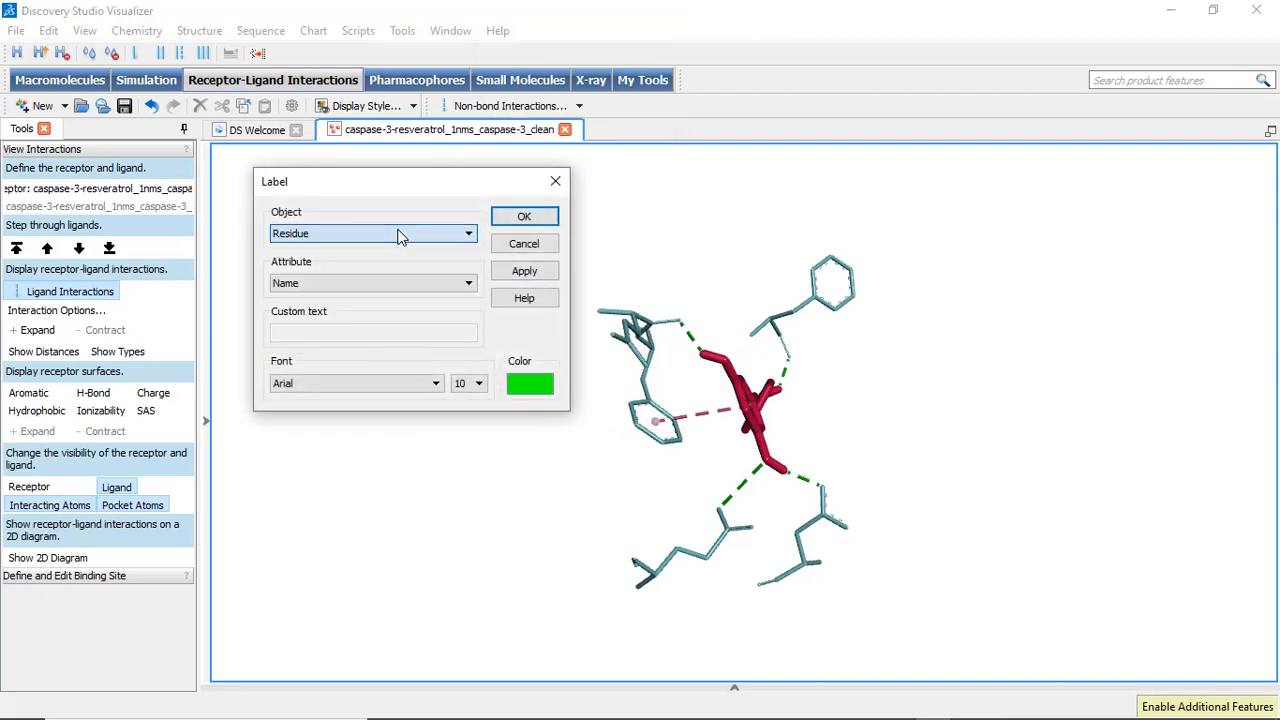
left_click(519, 391)
left_click(201, 178)
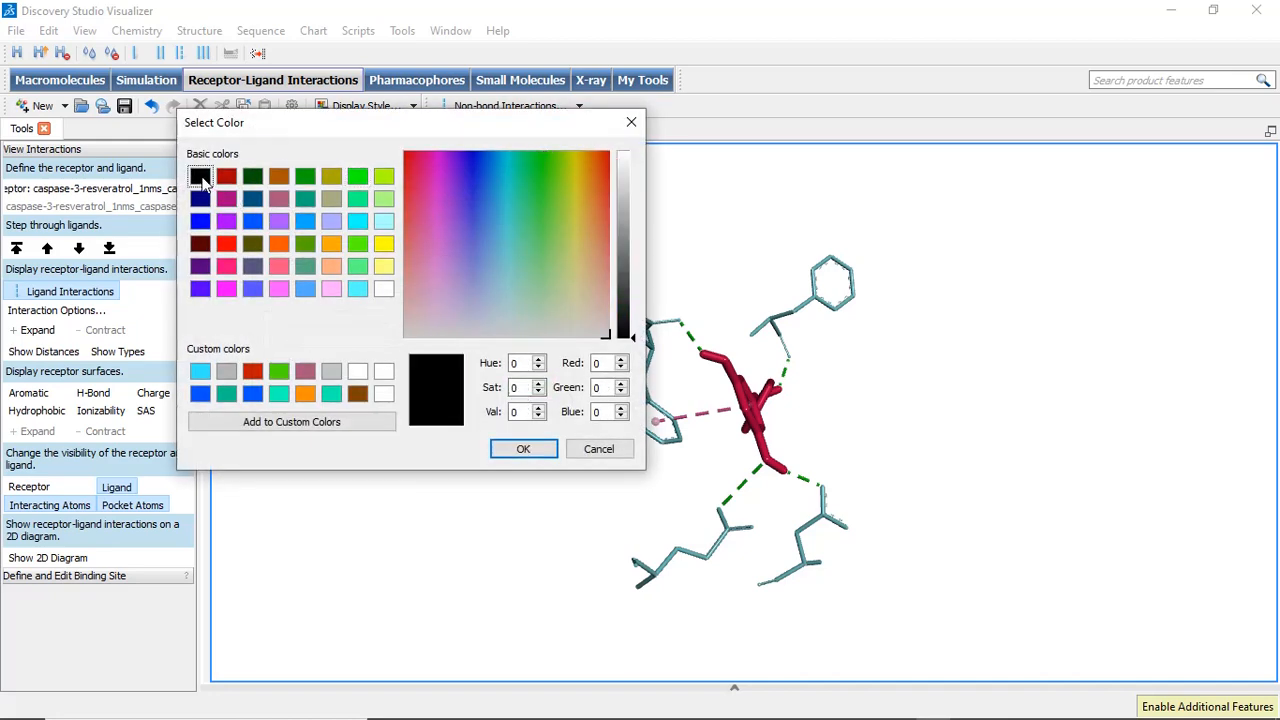
left_click(523, 449)
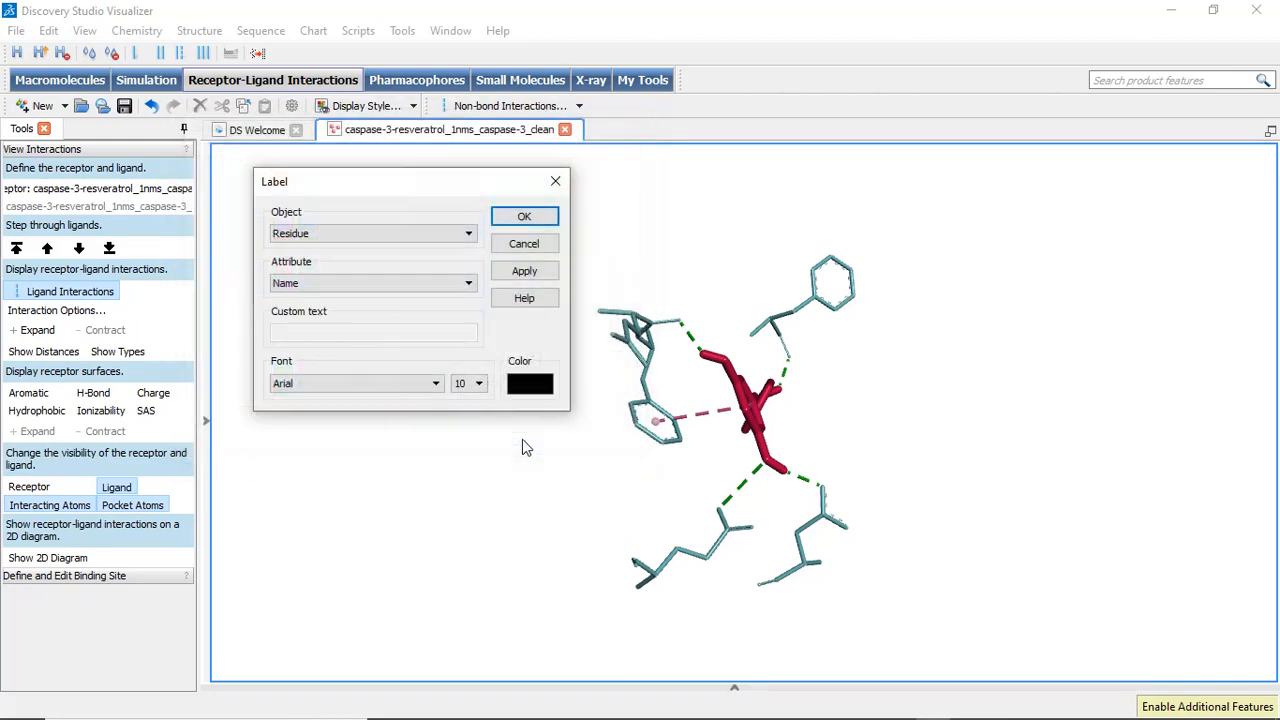
left_click(527, 218)
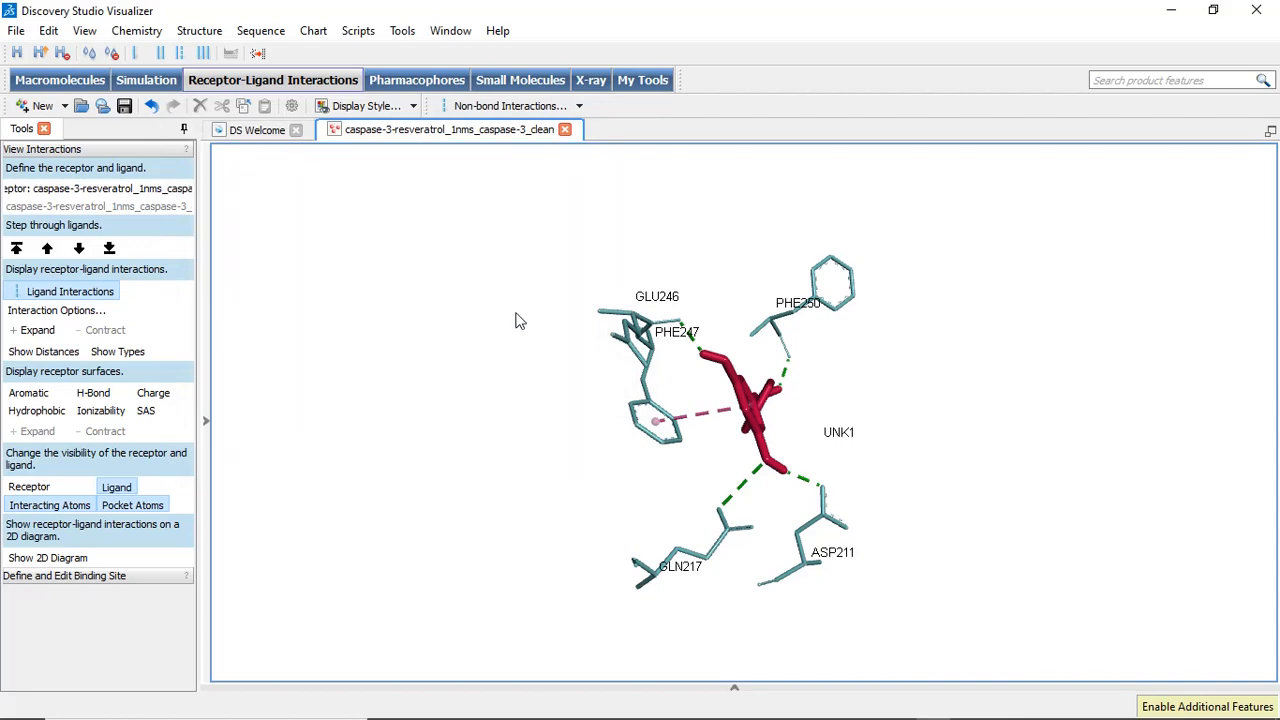
Step: Examine the labelled residues and the Non-bond data table, widening its Name, To and Types columns to read each interaction
right_click_drag(517, 318, 731, 256)
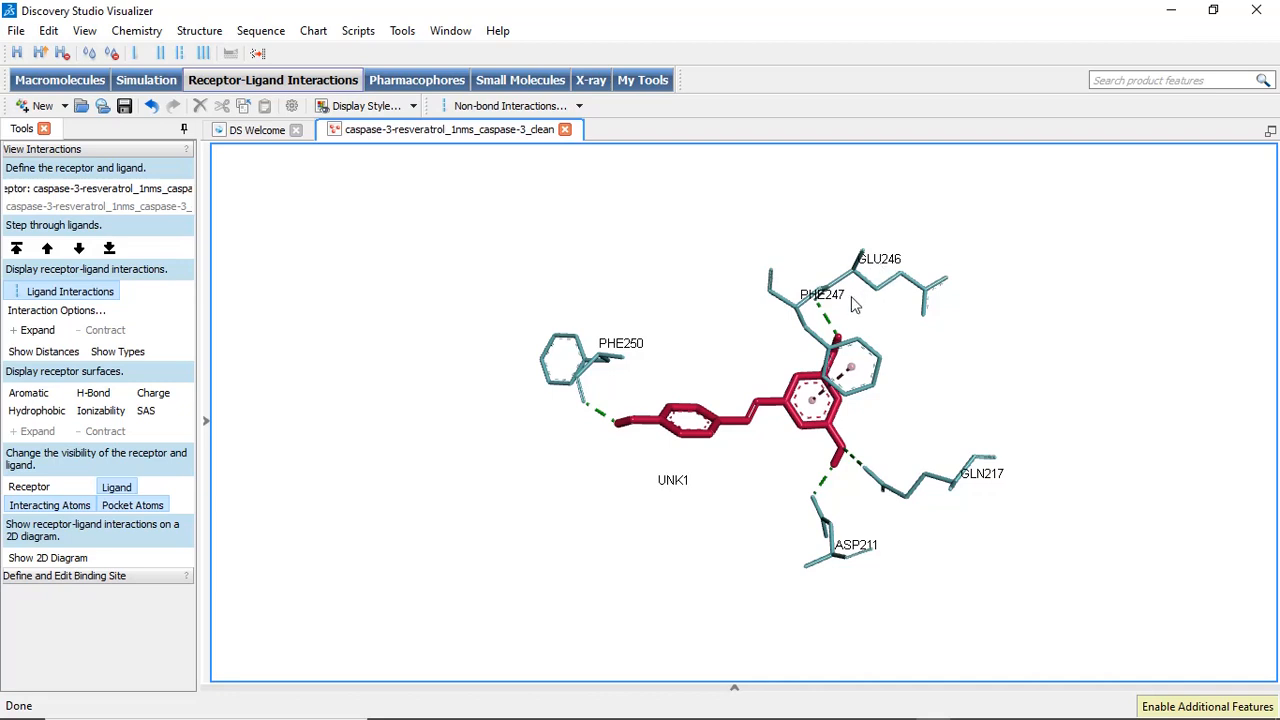
right_click_drag(997, 497, 1040, 421)
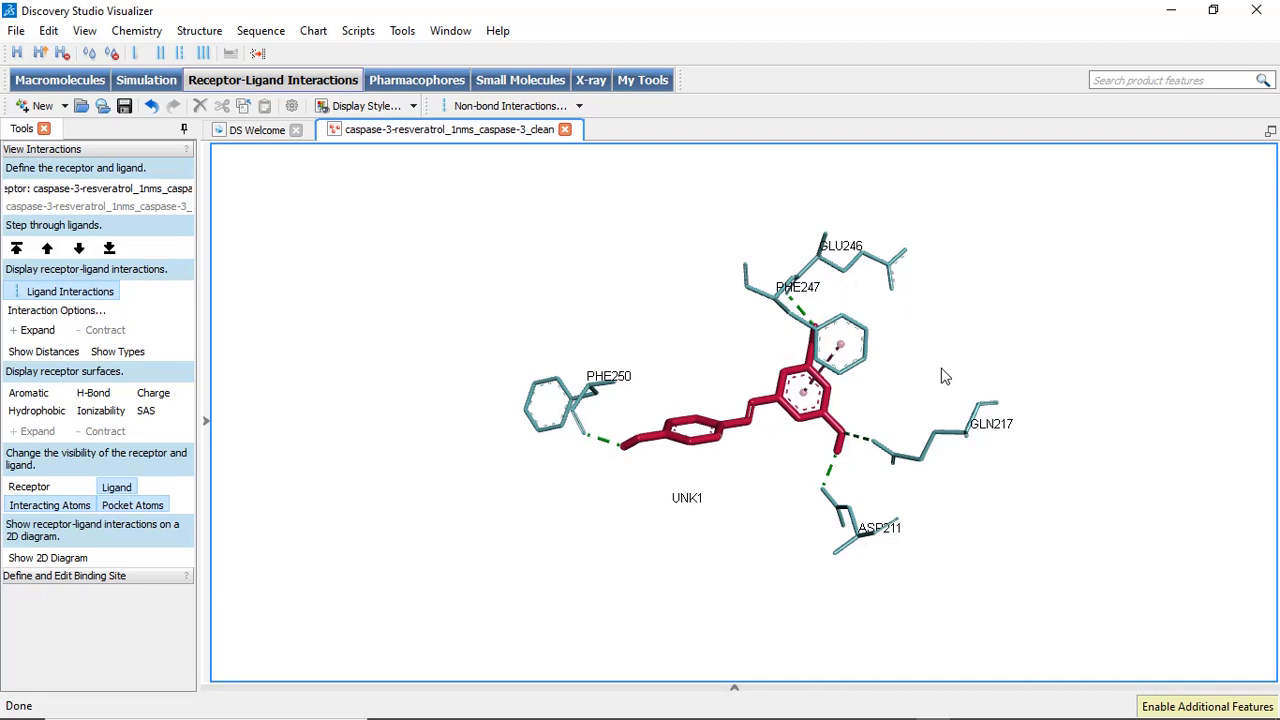
right_click_drag(941, 369, 942, 300)
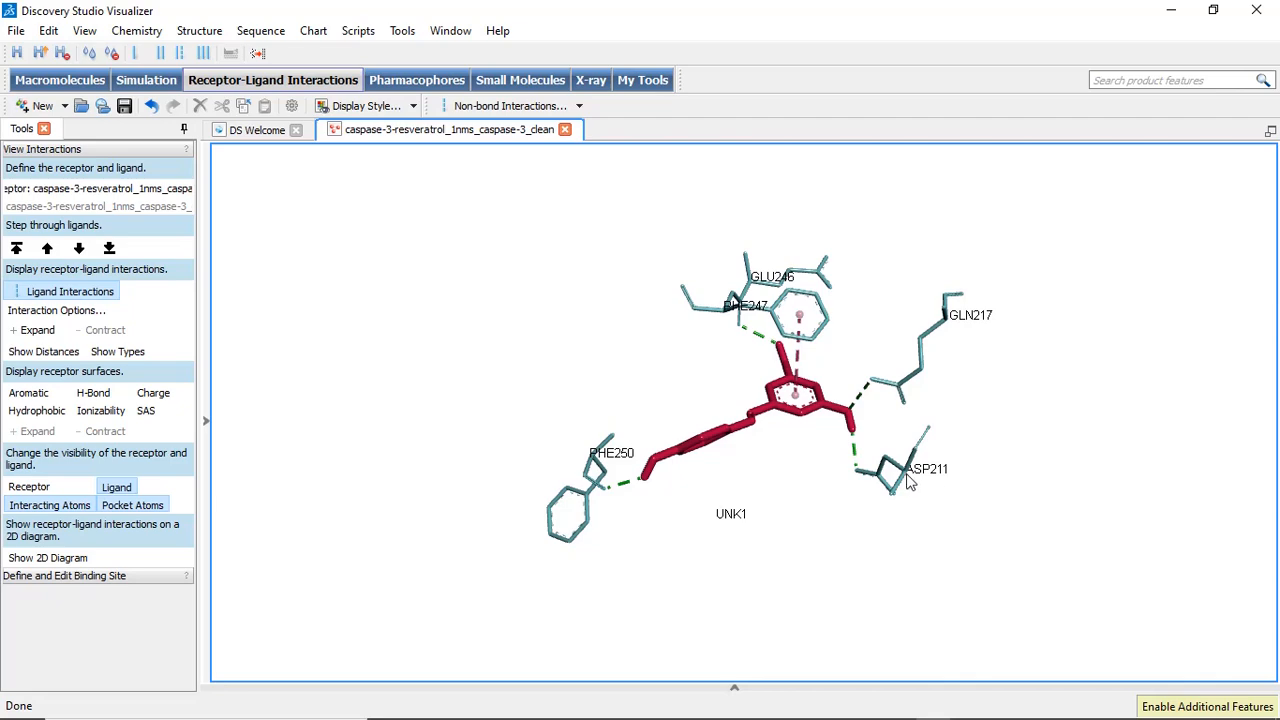
right_click_drag(908, 482, 853, 435)
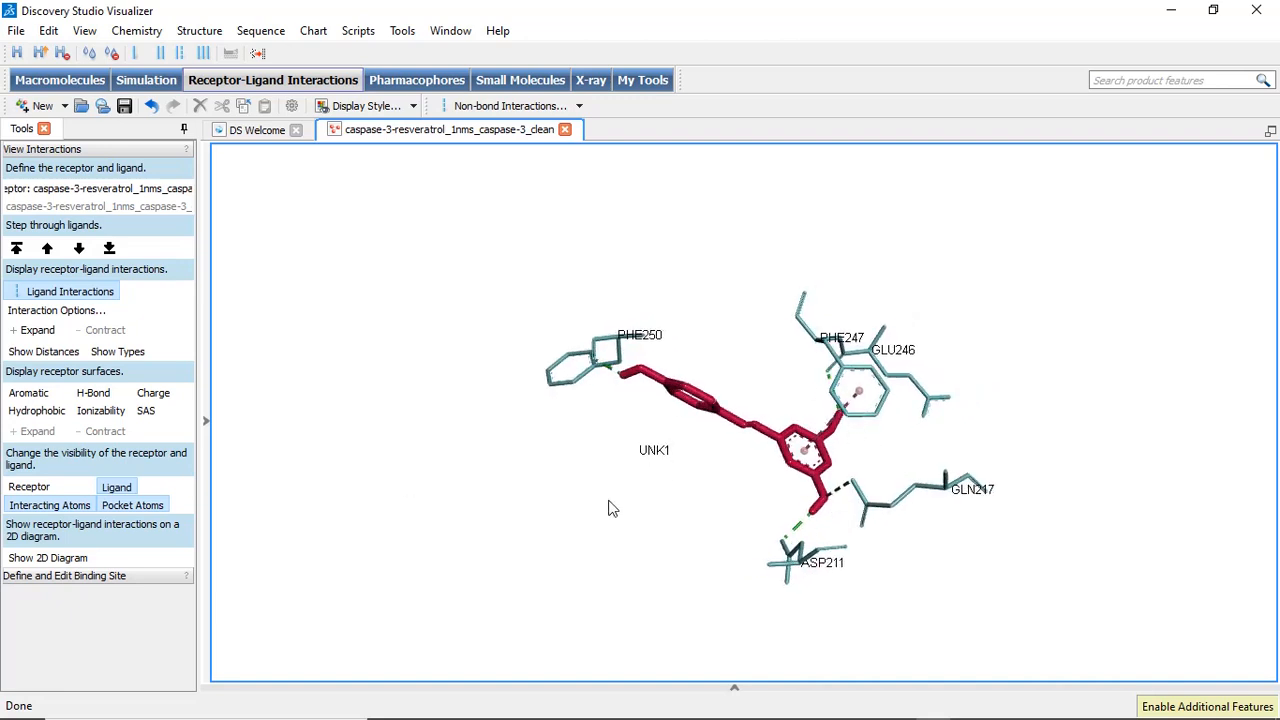
left_click(733, 688)
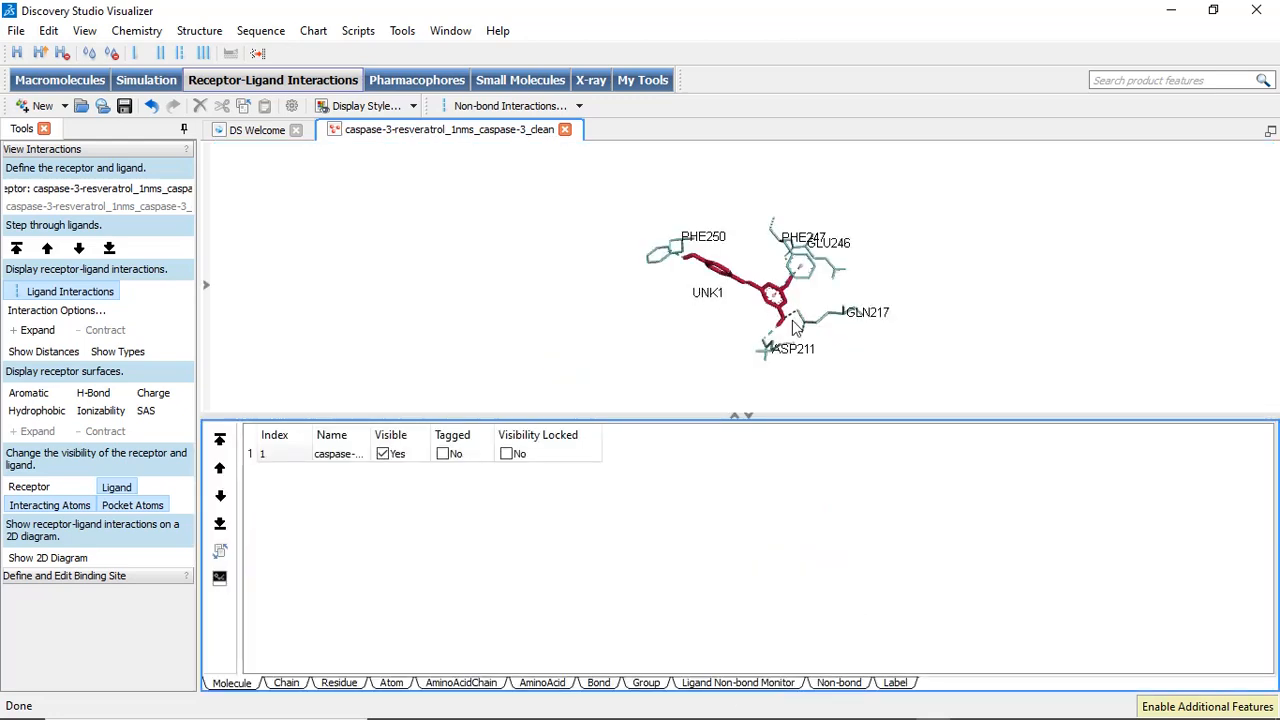
left_click(839, 681)
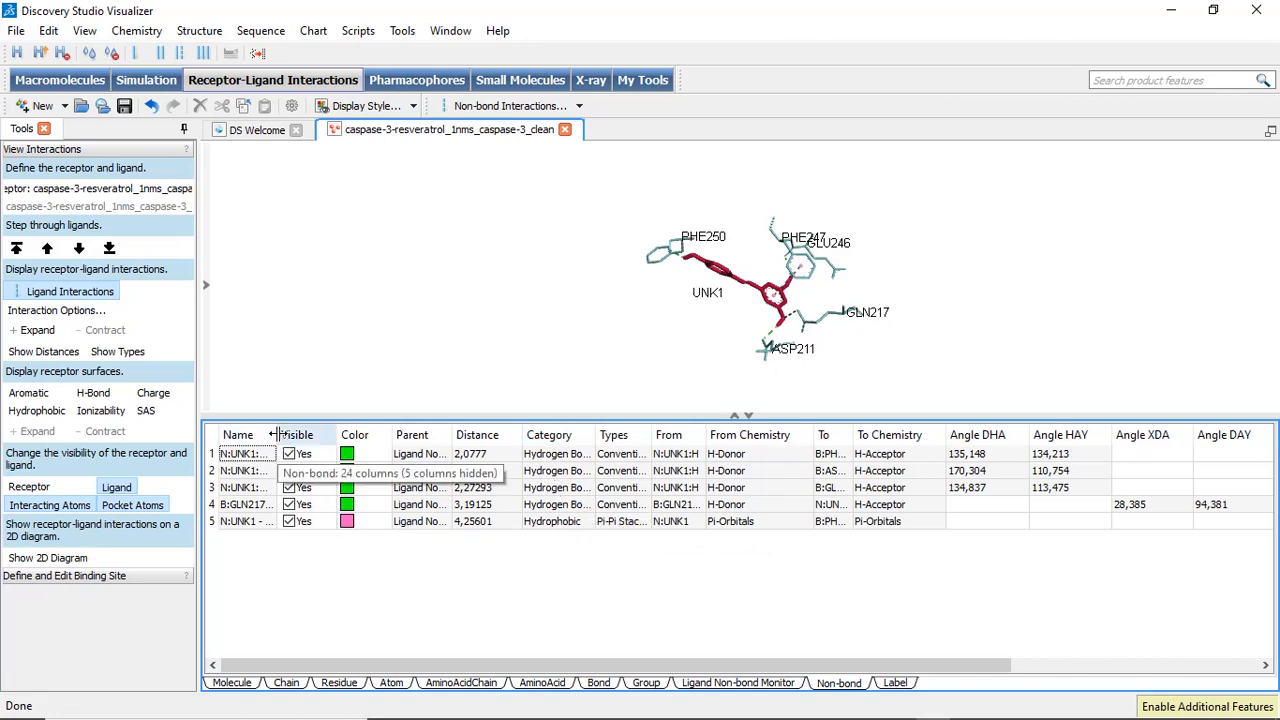
left_click_drag(274, 434, 363, 446)
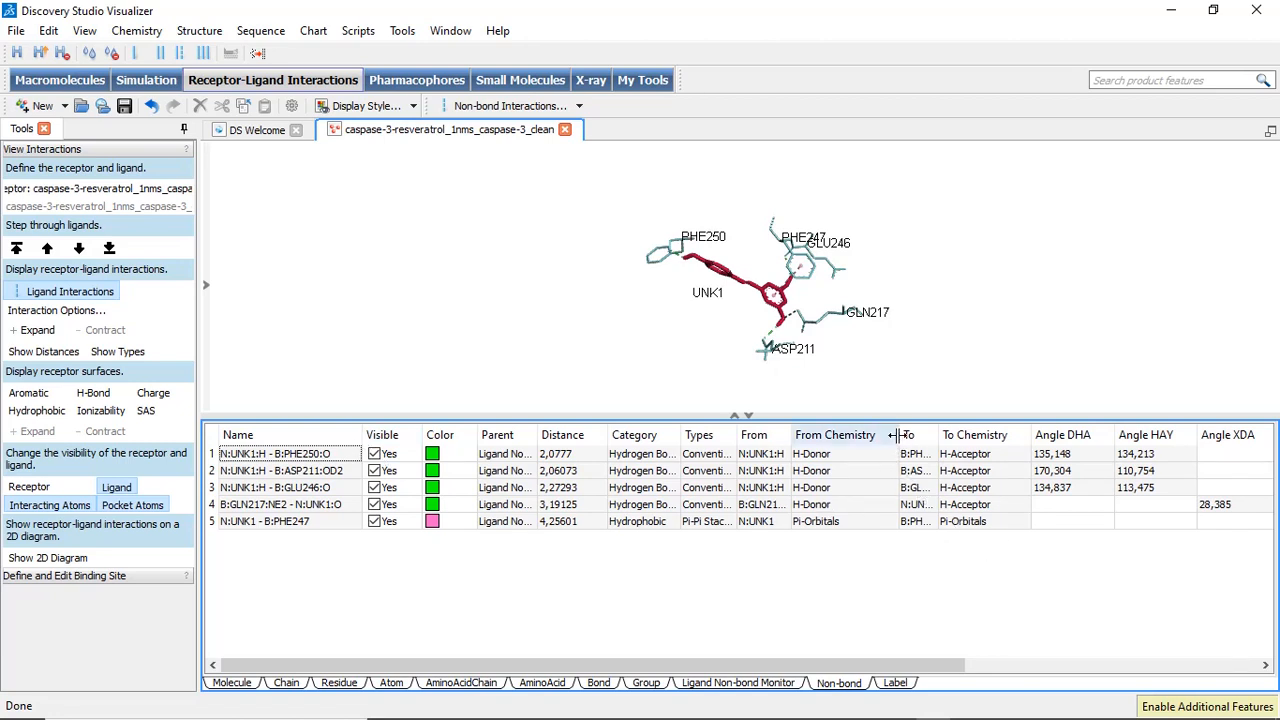
left_click_drag(897, 435, 923, 434)
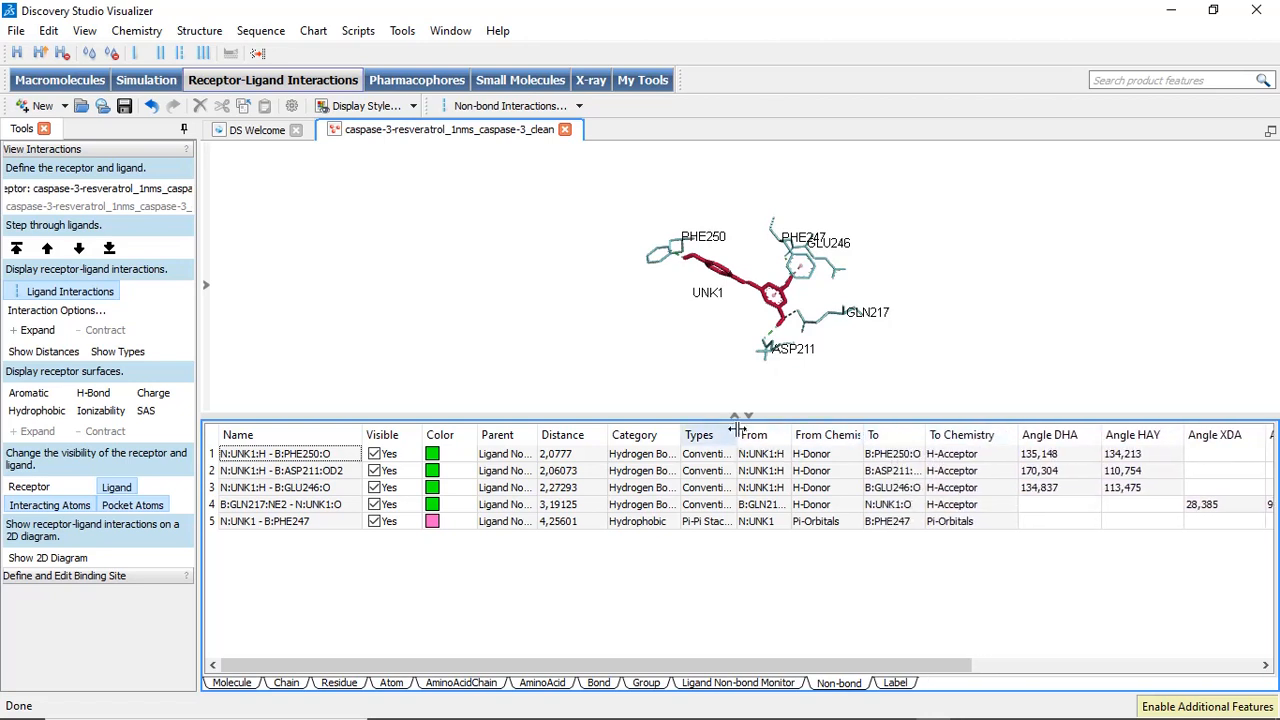
left_click_drag(737, 432, 832, 434)
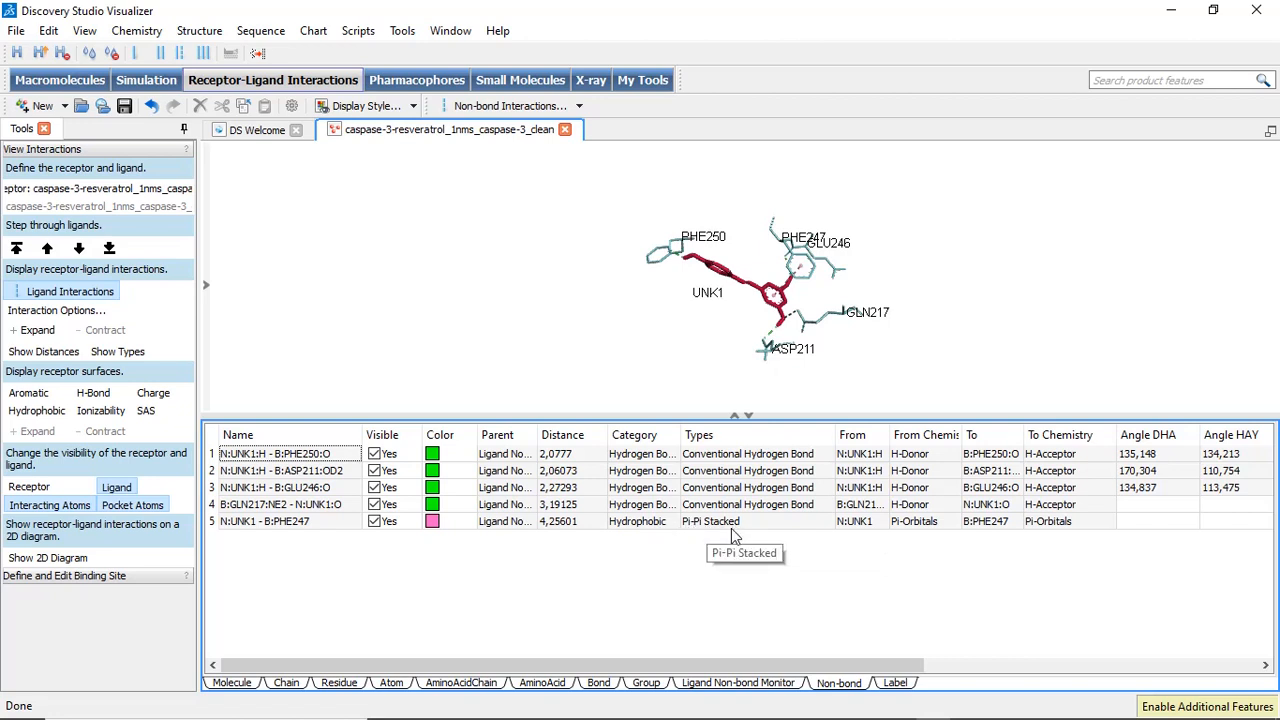
left_click(752, 318)
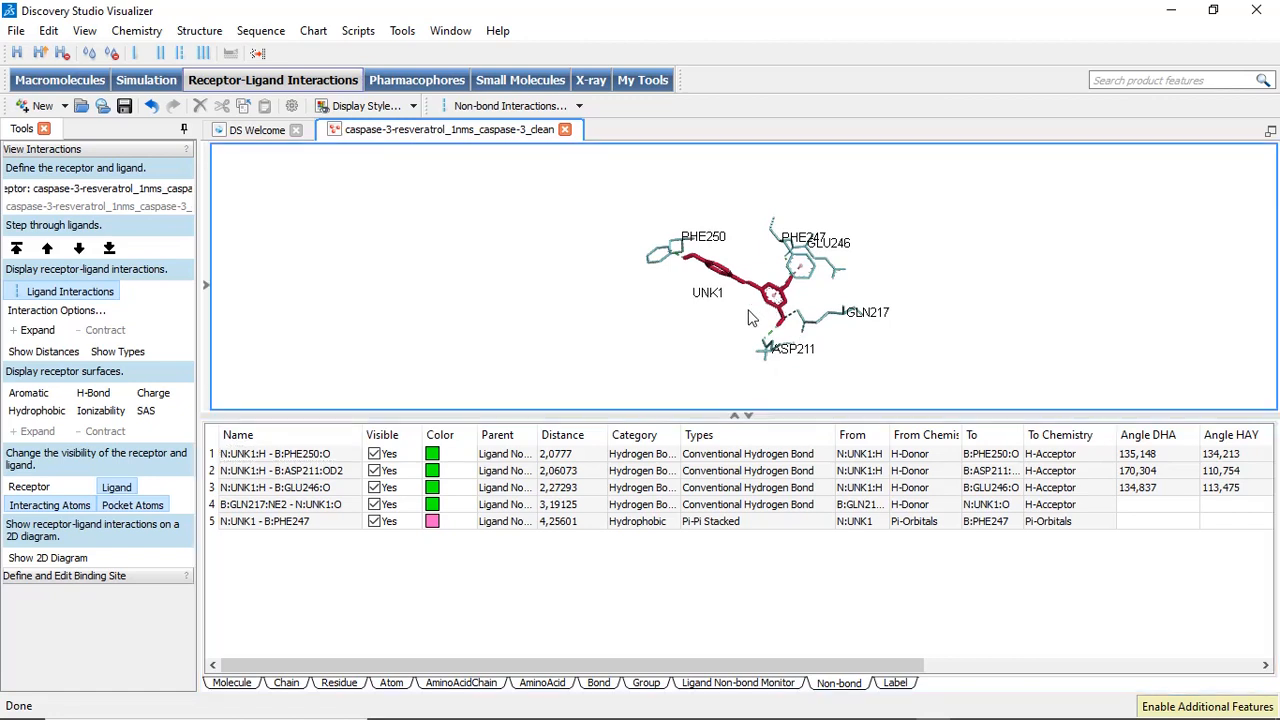
right_click_drag(749, 311, 696, 268)
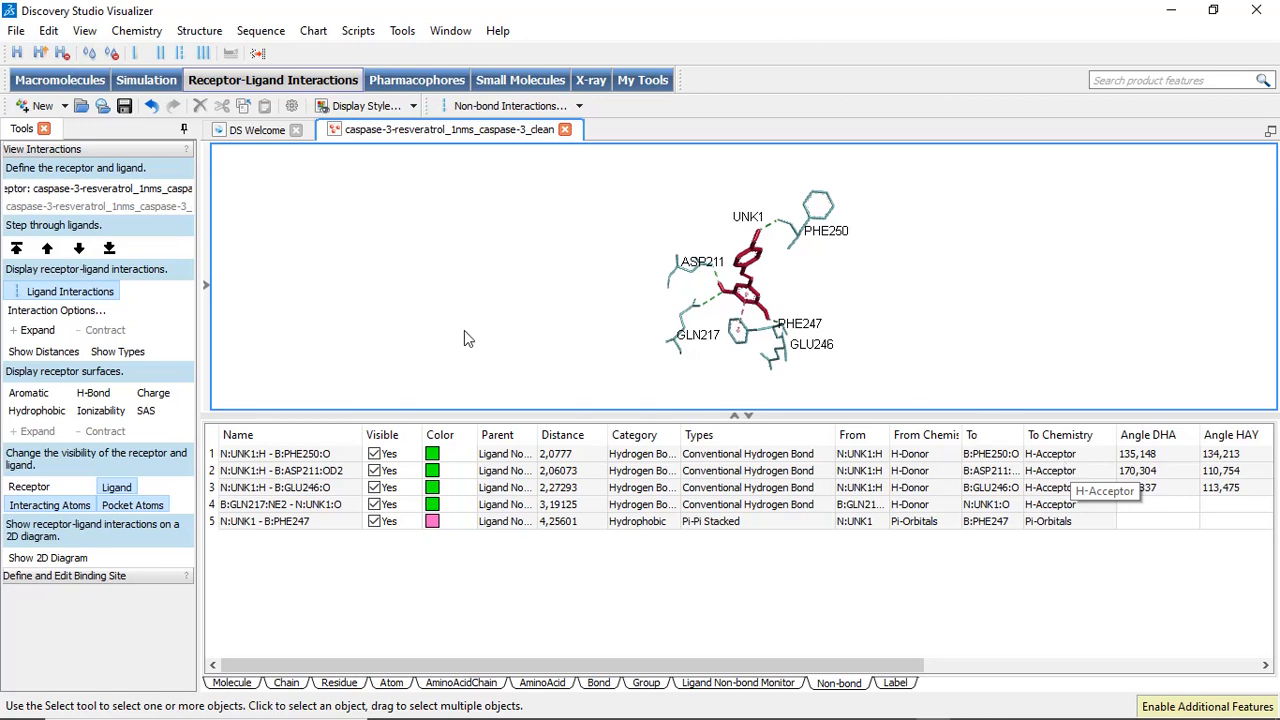
Step: Hide the data table and hierarchy, and display the Aromatic receptor surface around the ligand
left_click(206, 290)
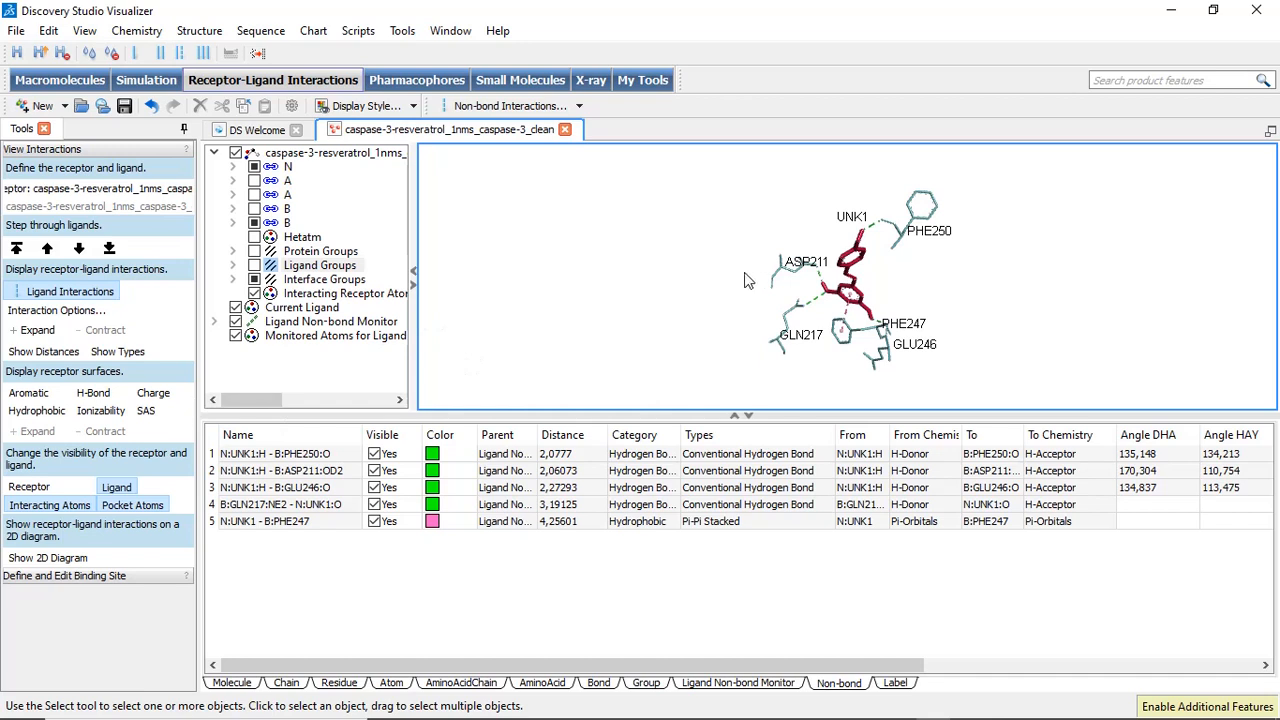
left_click(749, 417)
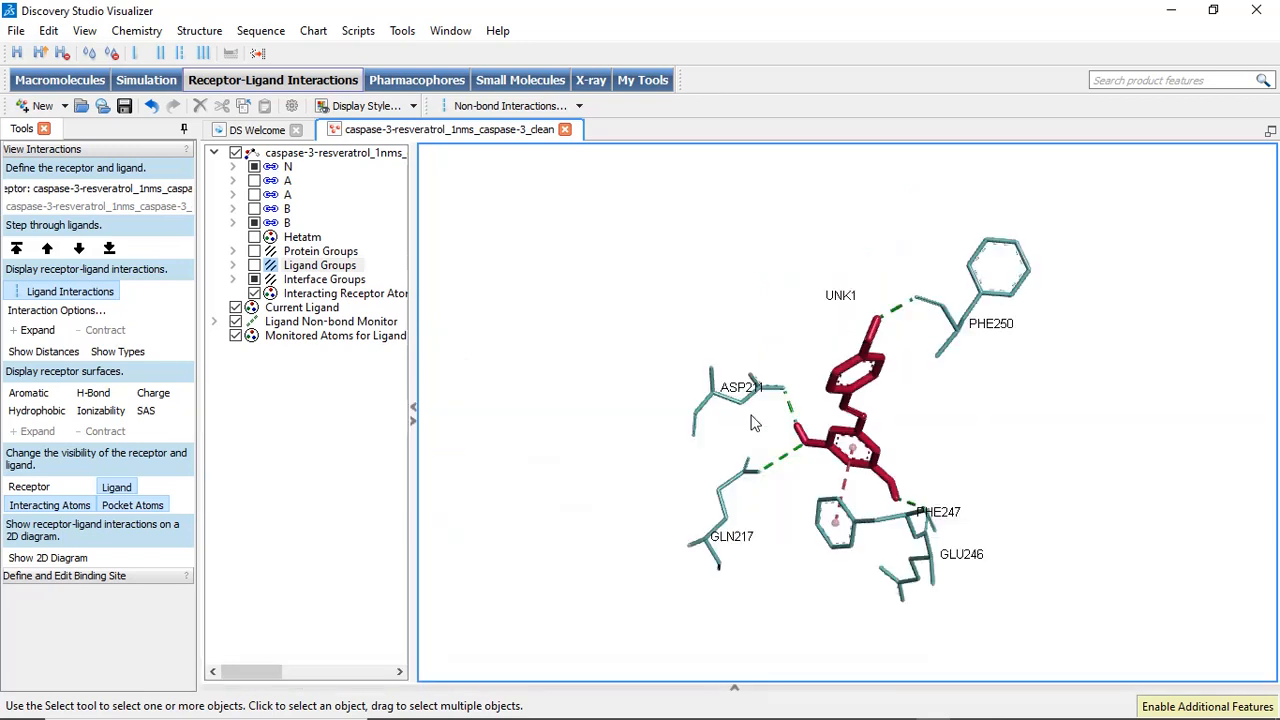
left_click(417, 409)
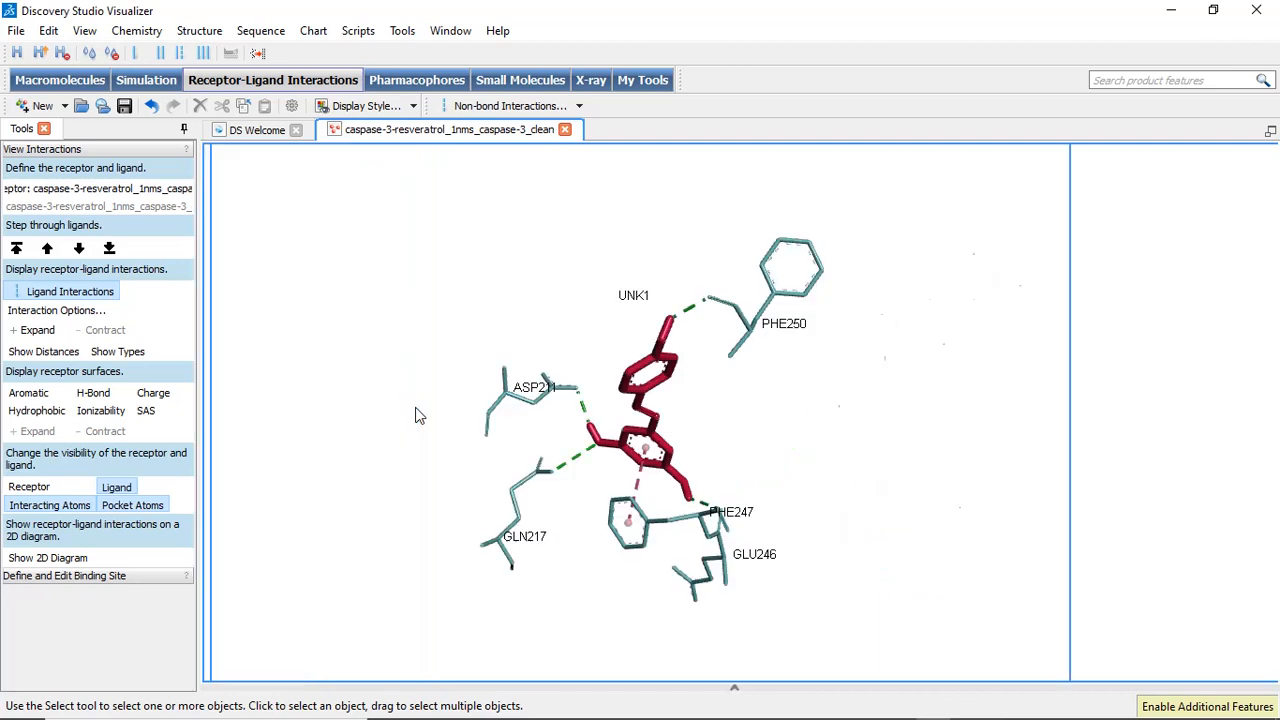
left_click(34, 398)
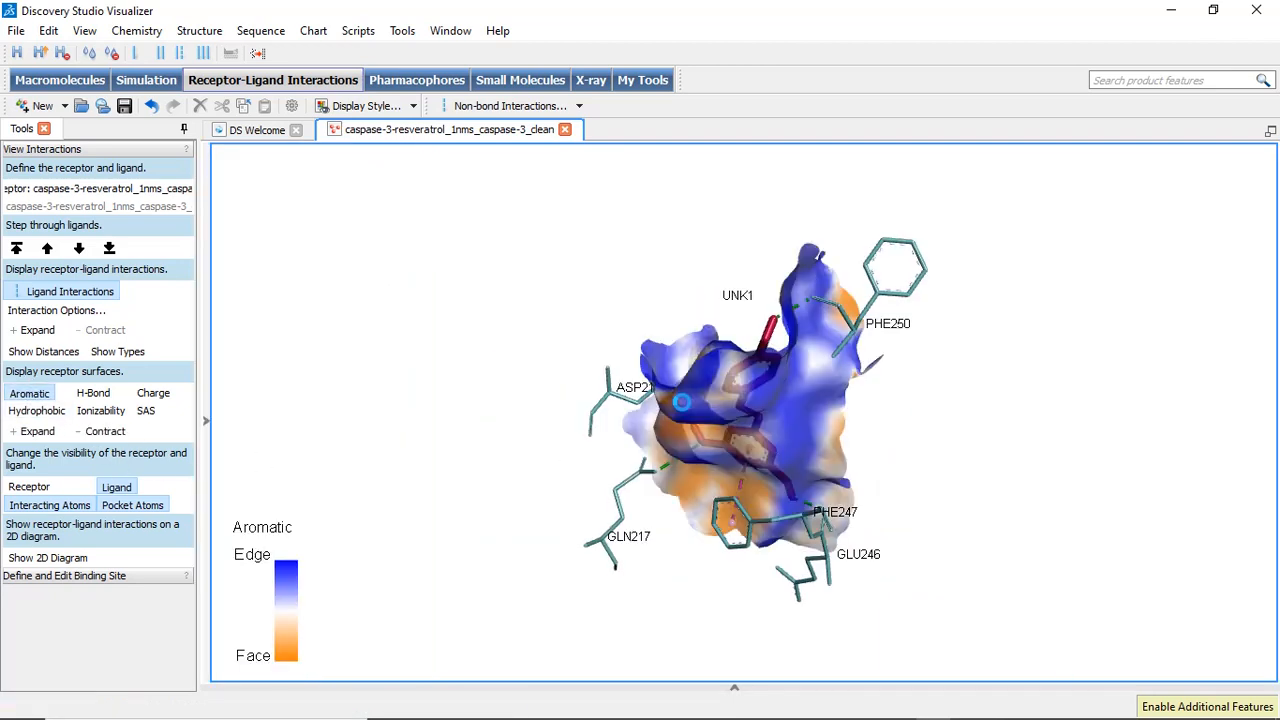
Step: Set the mouse mode to Rotate and turn the complex to expose the ligand inside the receptor surface
left_click_drag(776, 361, 556, 362)
left_click(668, 311)
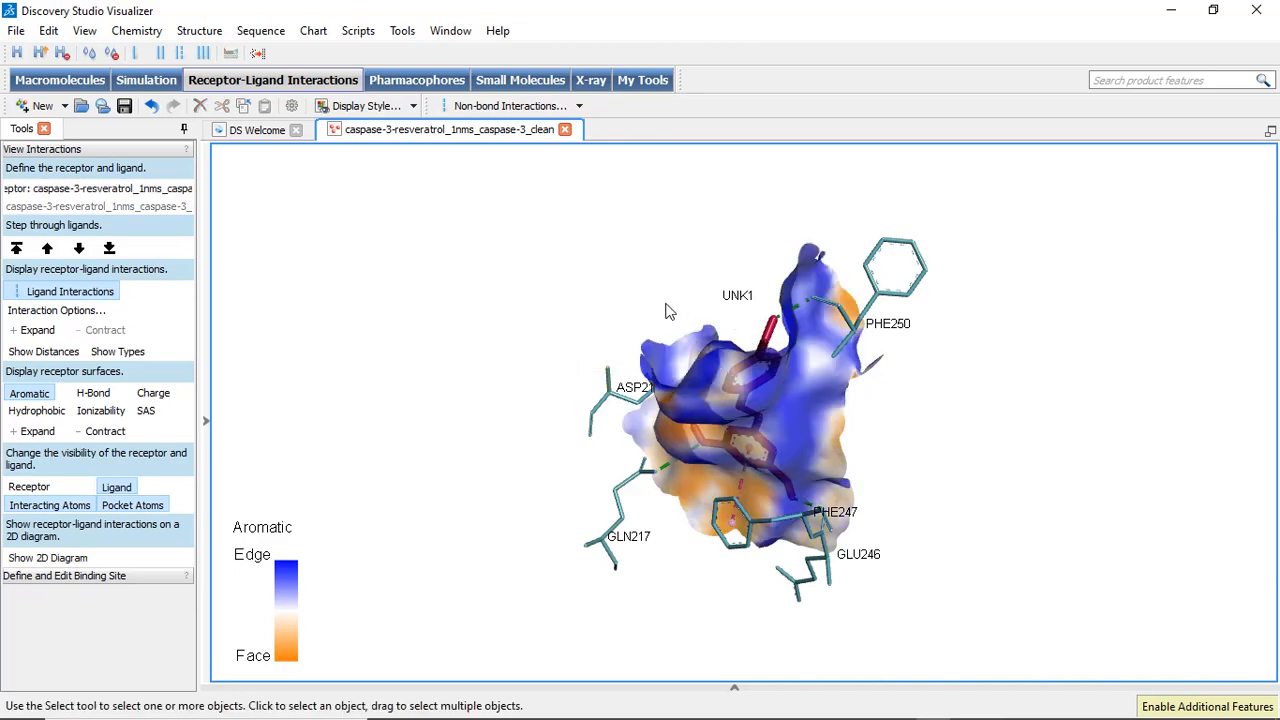
right_click(668, 309)
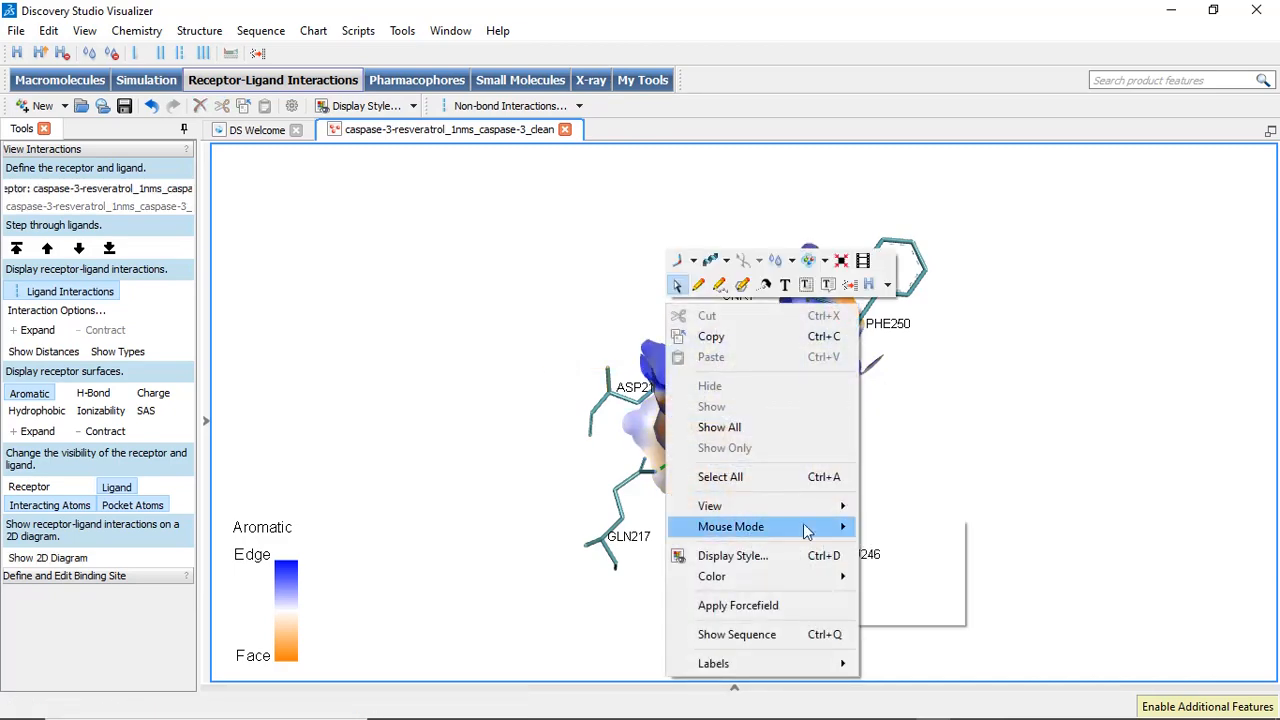
mouse_move(808, 527)
left_click(889, 550)
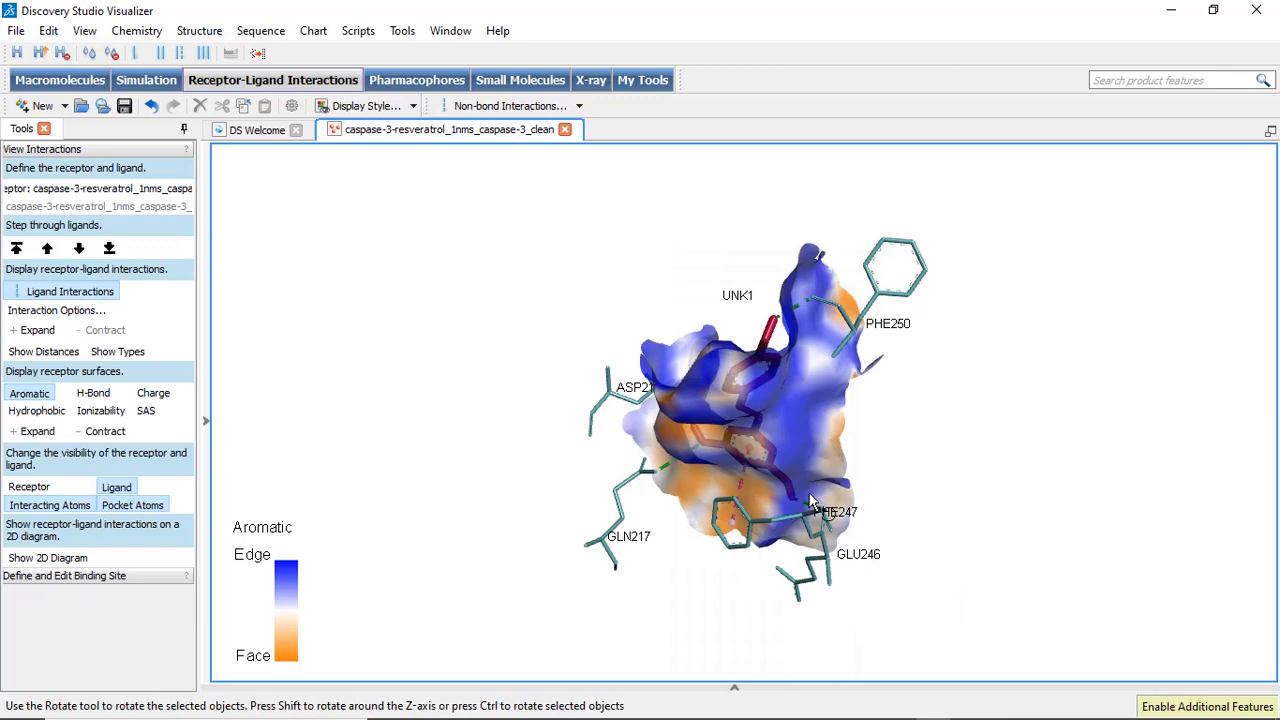
left_click_drag(812, 503, 534, 429)
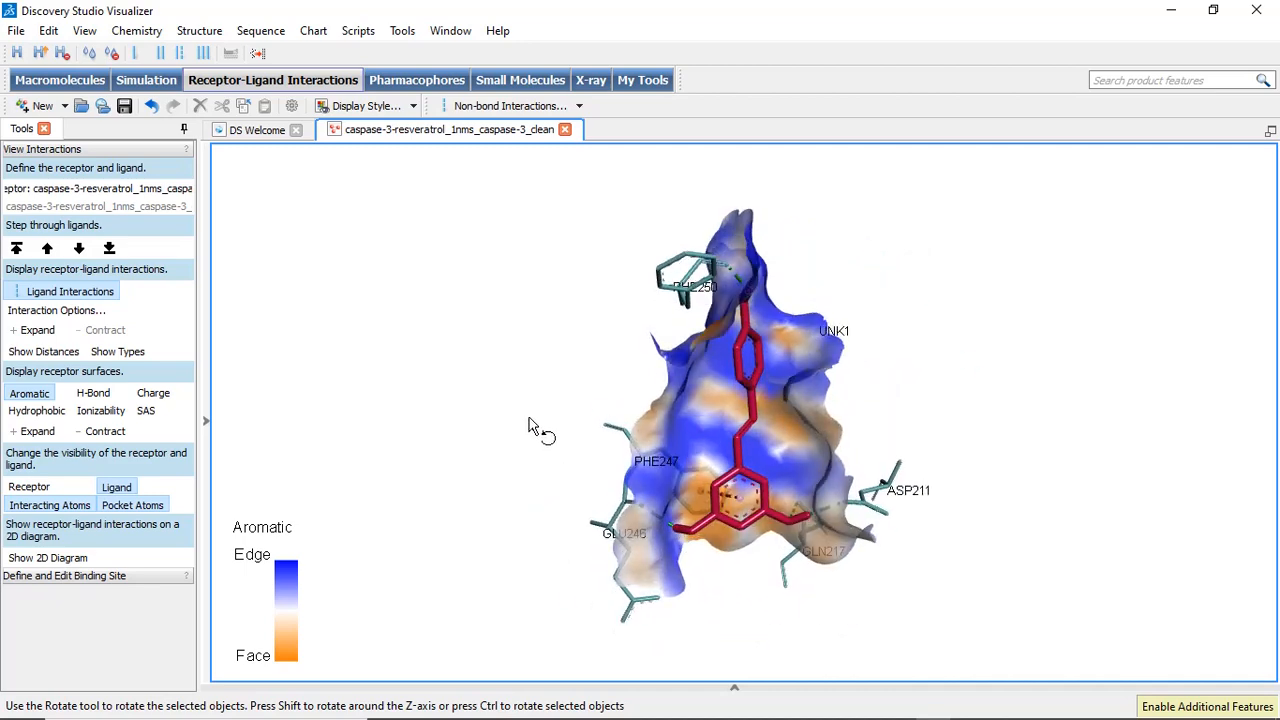
Step: Switch the displayed receptor surface to H-Bond
left_click(90, 394)
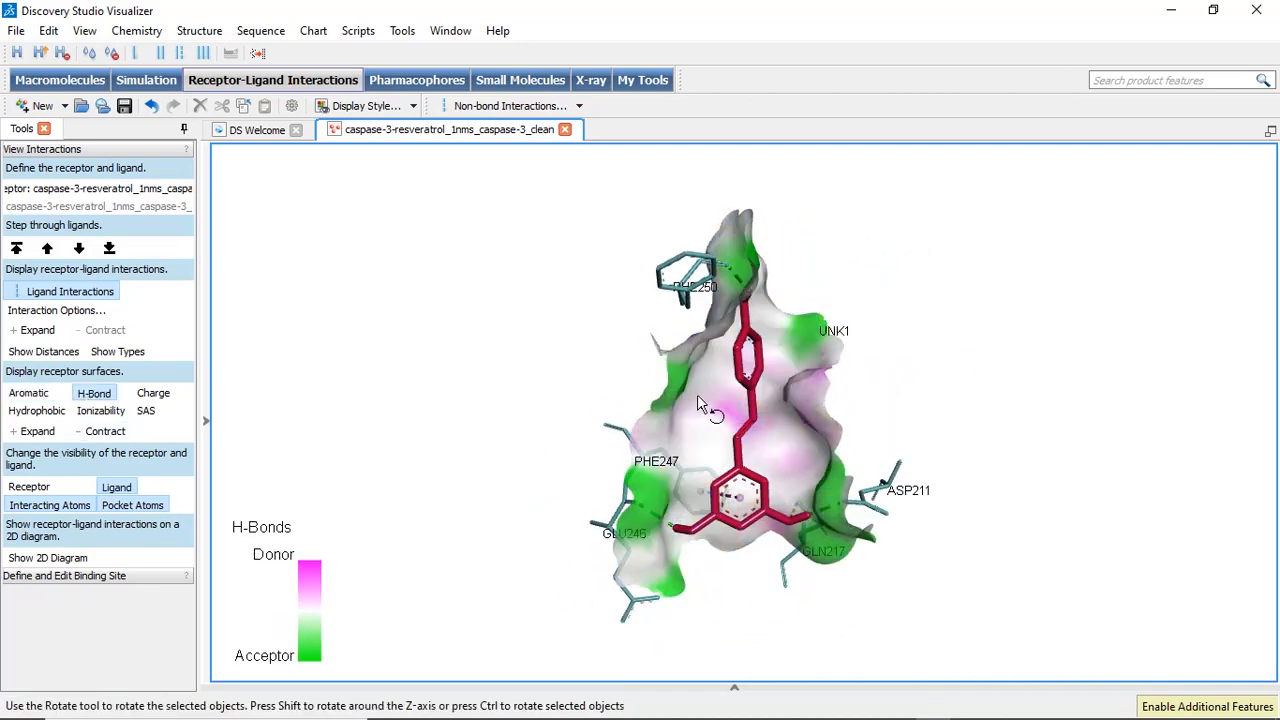
Step: View the Charge, Ionizability and Hydrophobic receptor surfaces in turn, ending with the SAS surface displayed around the ligand
left_click(155, 396)
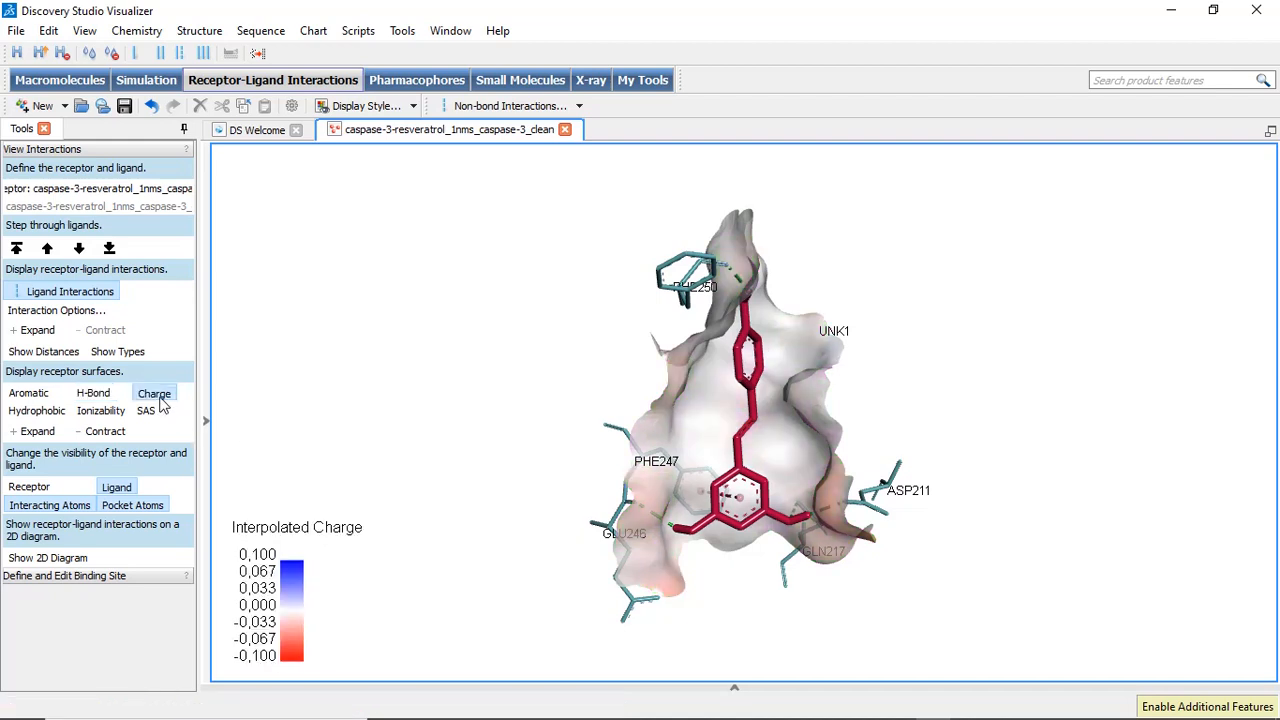
left_click(103, 412)
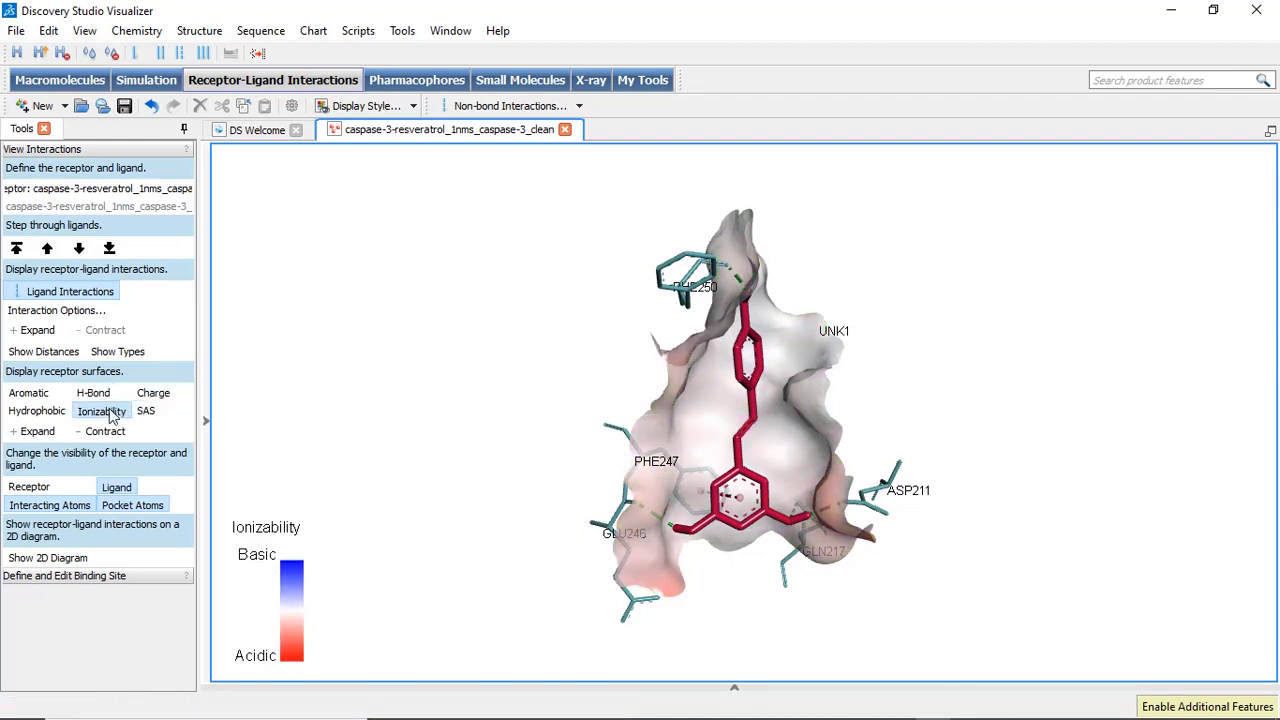
left_click(57, 413)
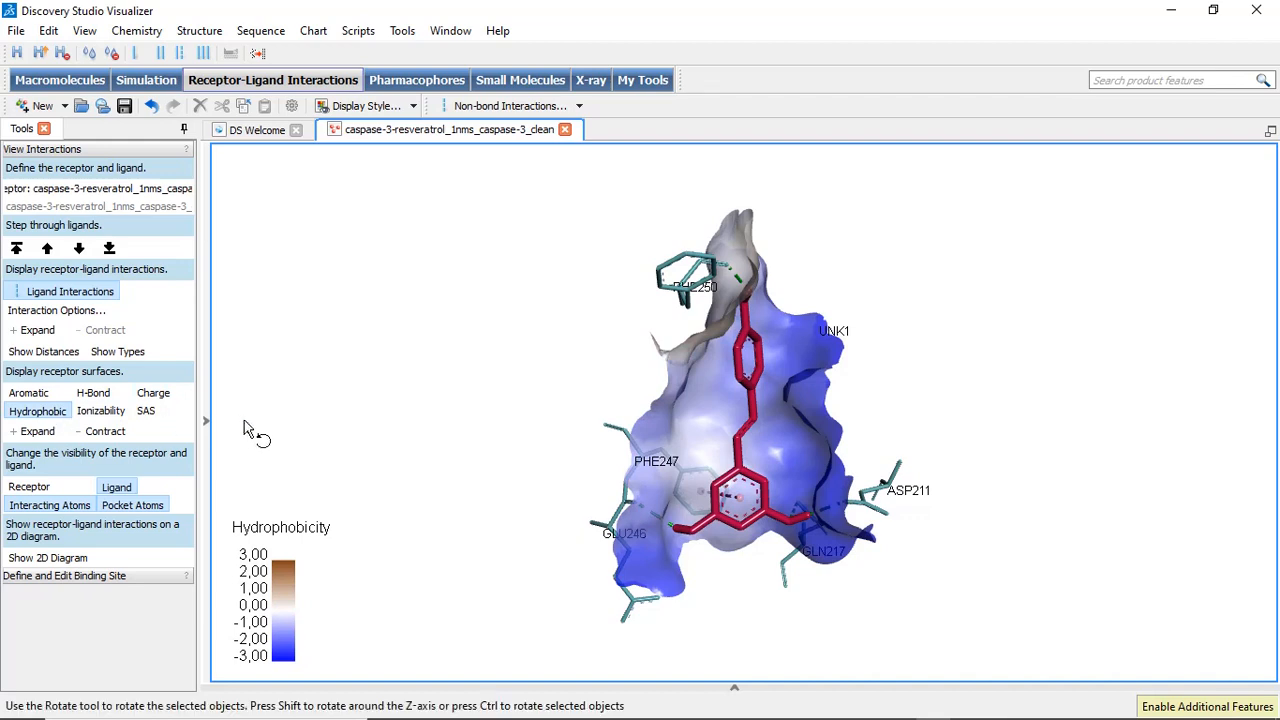
left_click(149, 418)
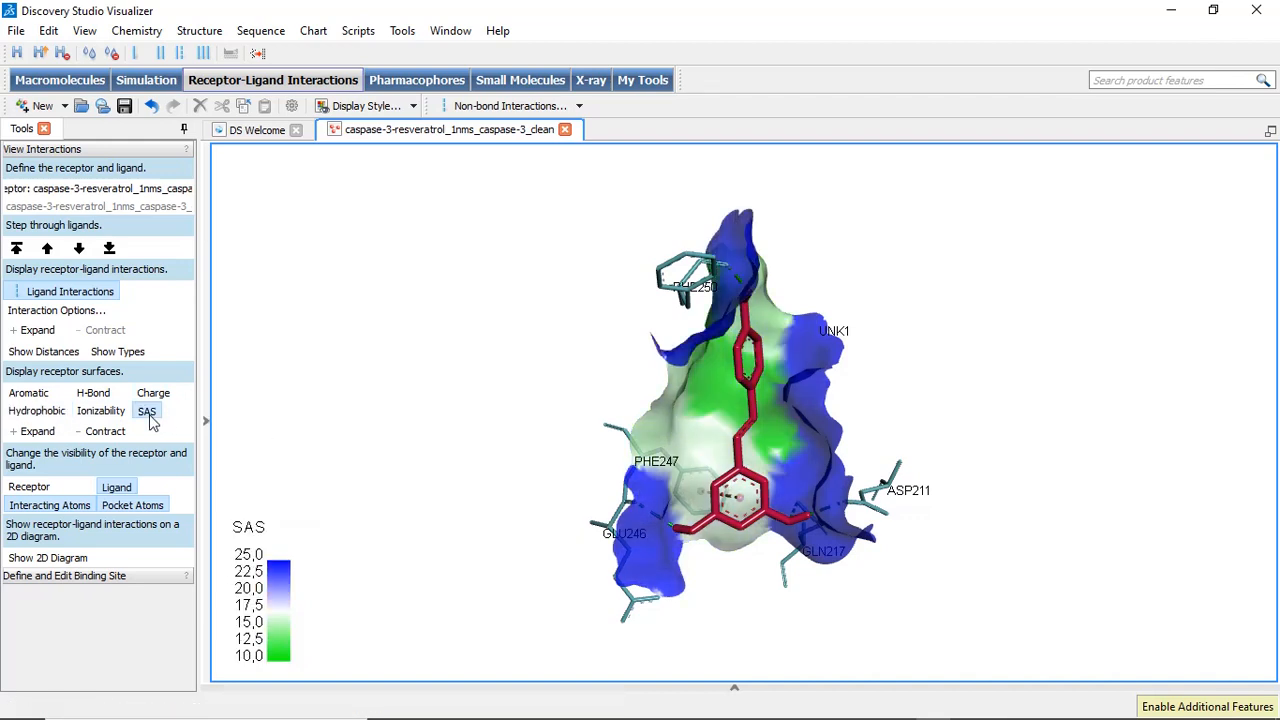
right_click(613, 378)
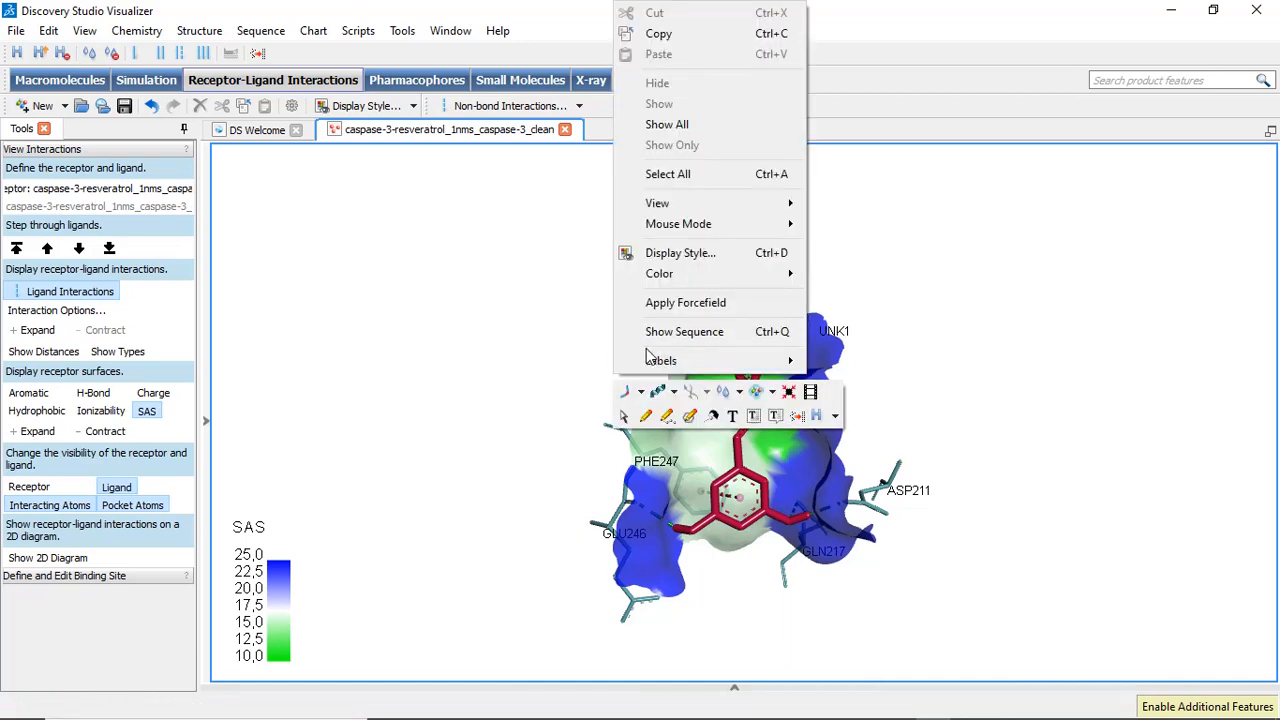
left_click(490, 396)
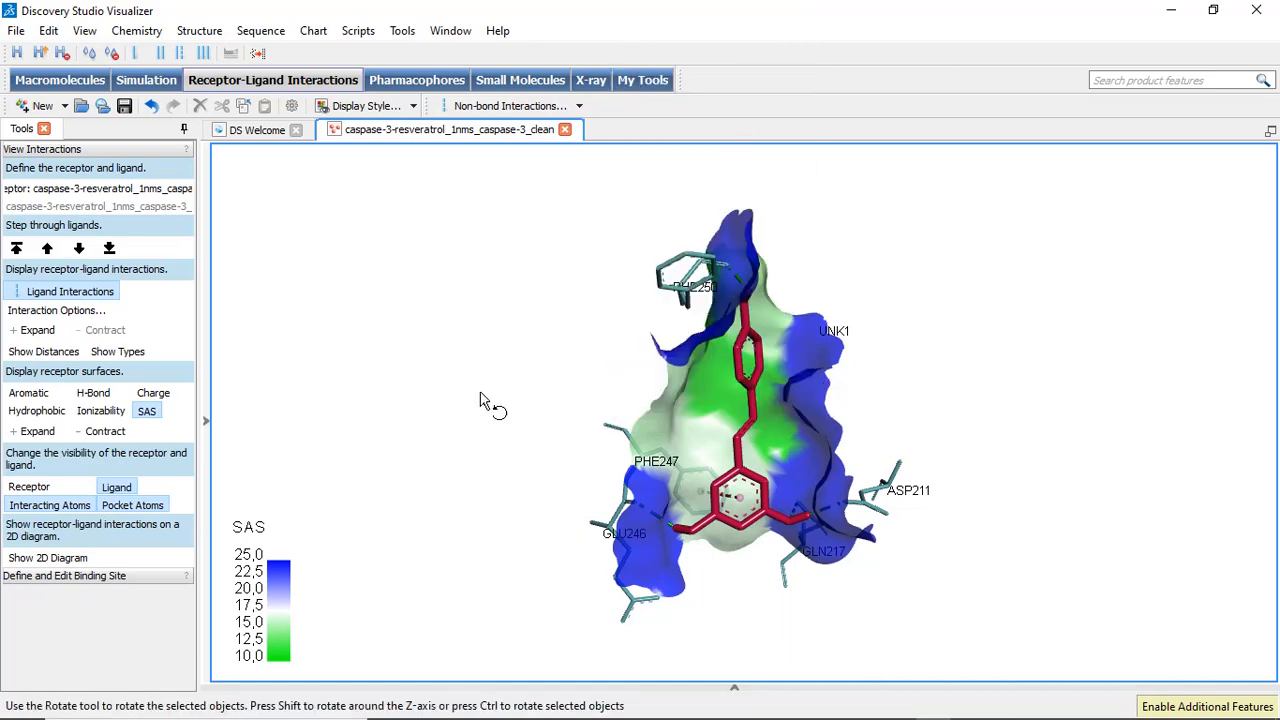
Step: Show the 2D diagram of the ligand's interactions with the receptor residues, examine it, and close the diagram
left_click(50, 560)
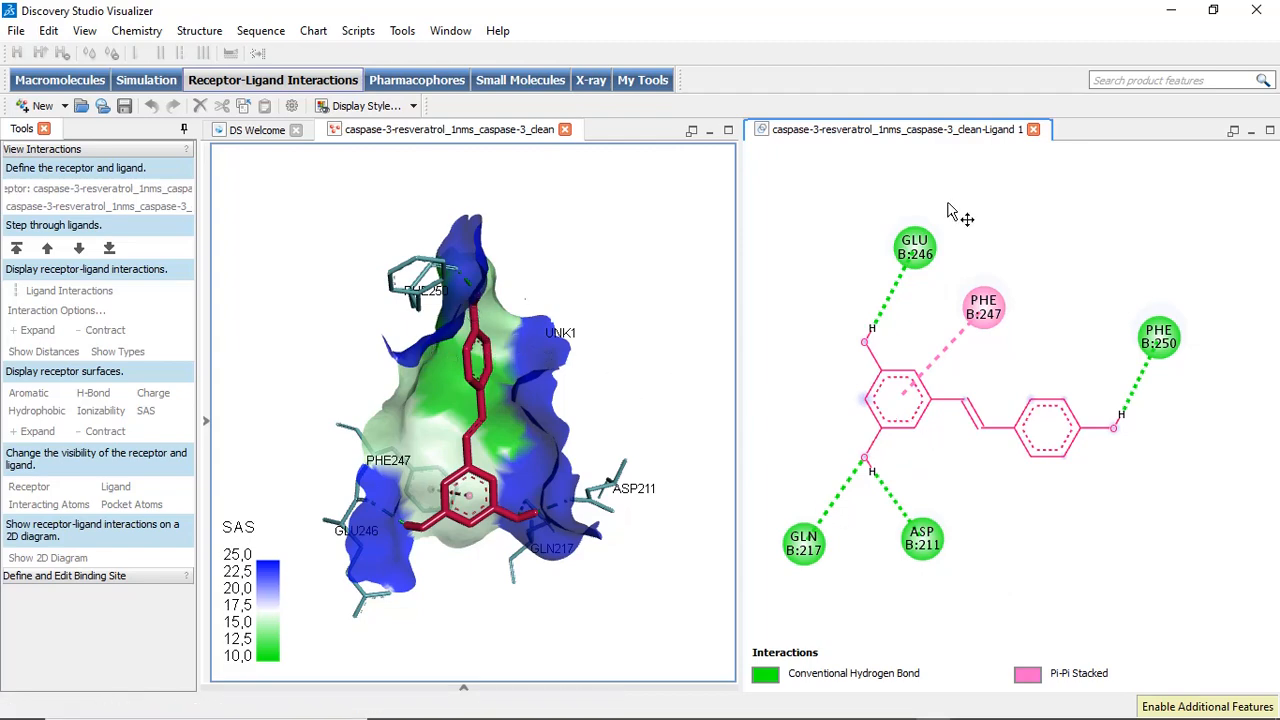
left_click(1035, 130)
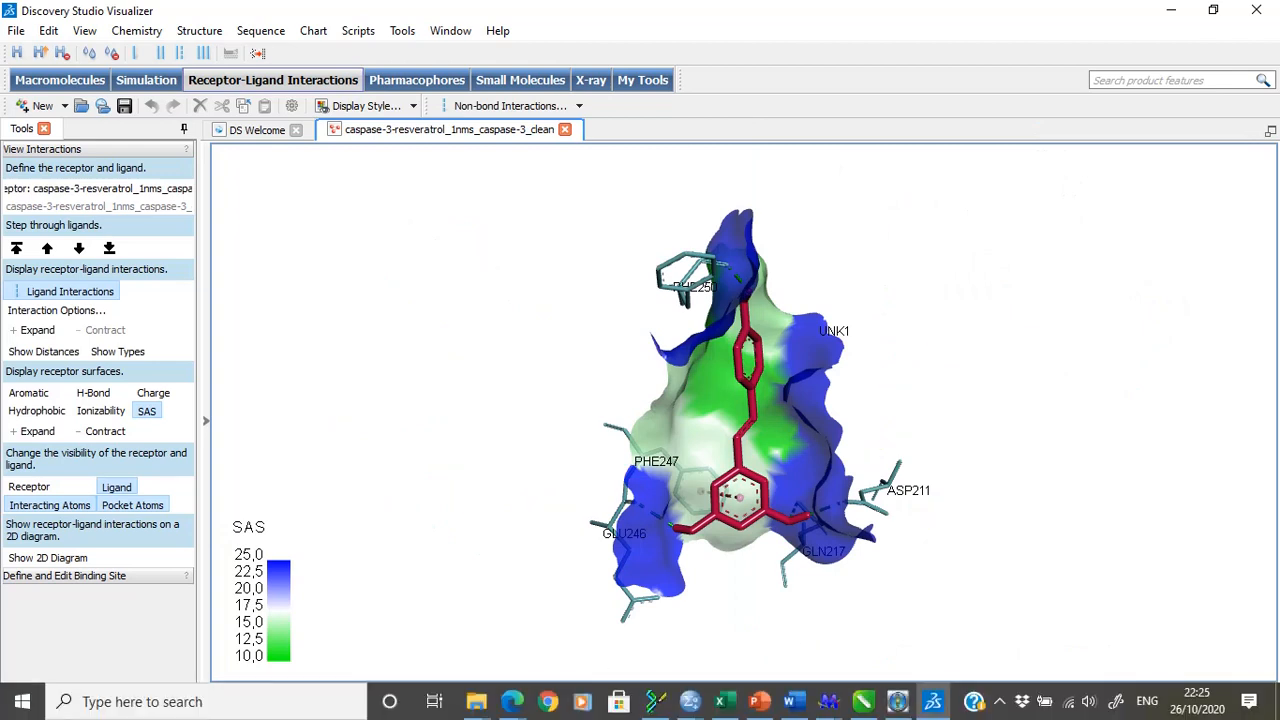
left_click(1002, 704)
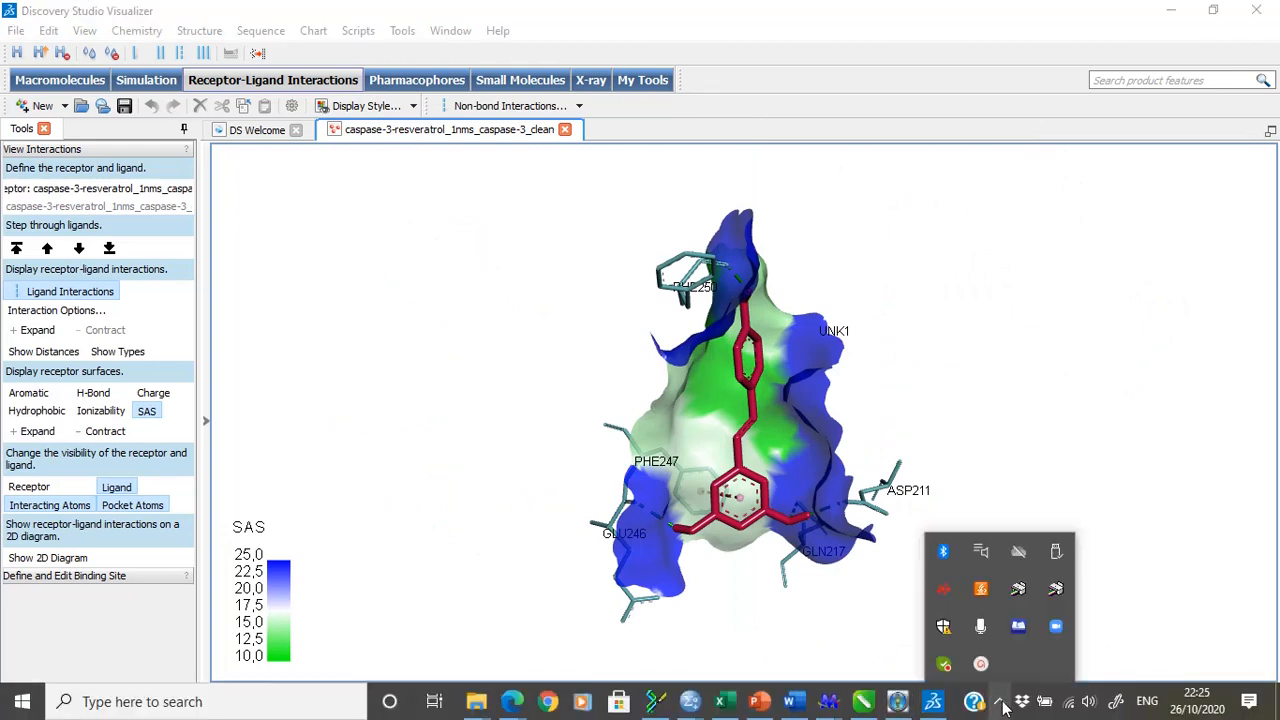